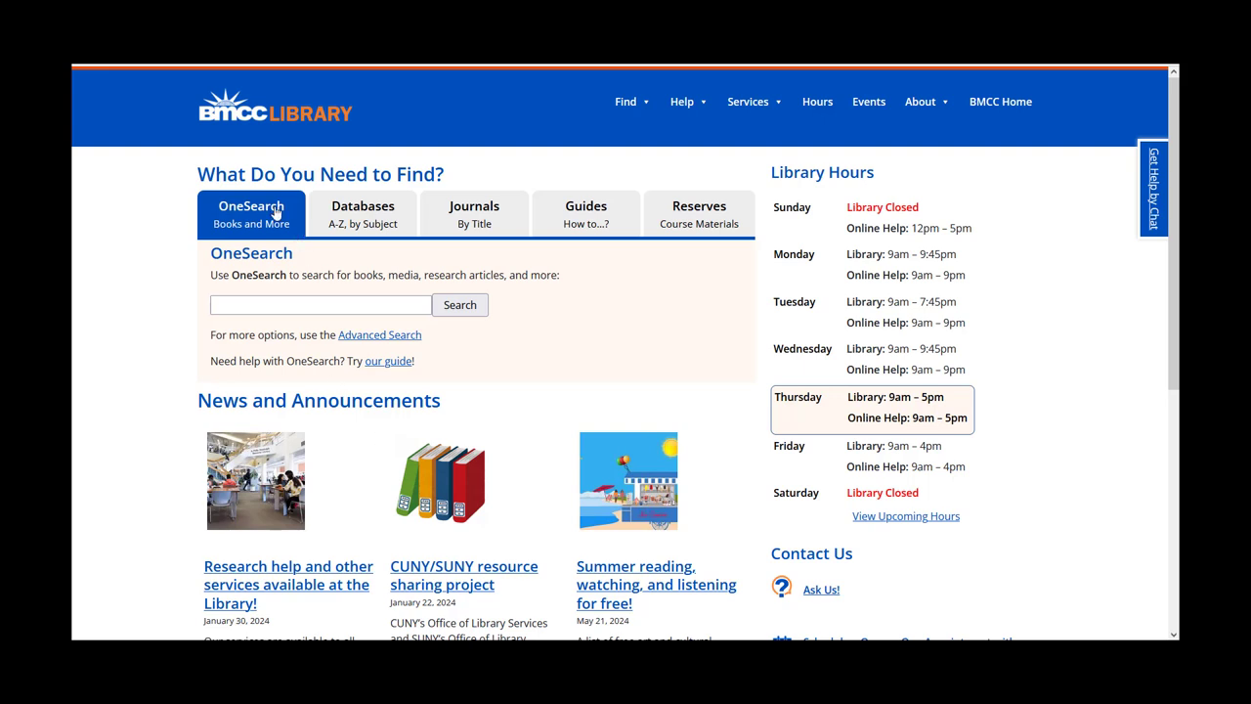
# List the library databases for the subject Computer Science and CIS.
pyautogui.click(323, 216)
pyautogui.click(315, 396)
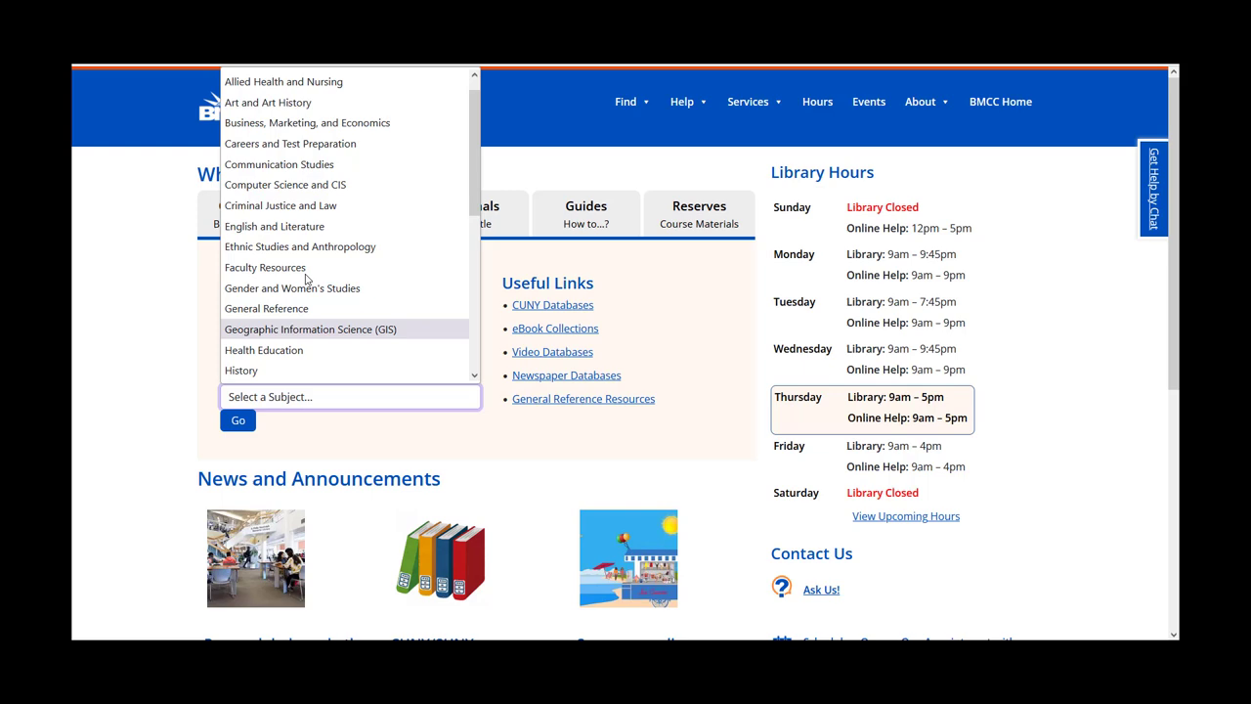
pyautogui.click(311, 186)
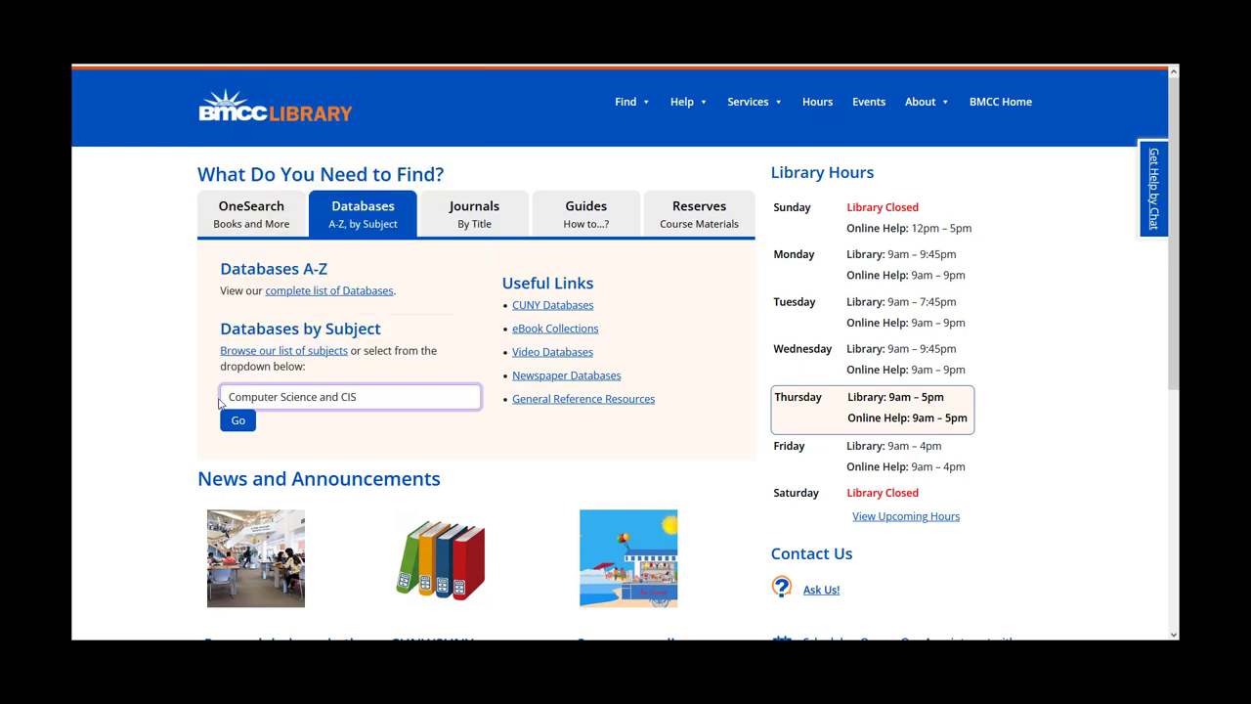
pyautogui.click(237, 423)
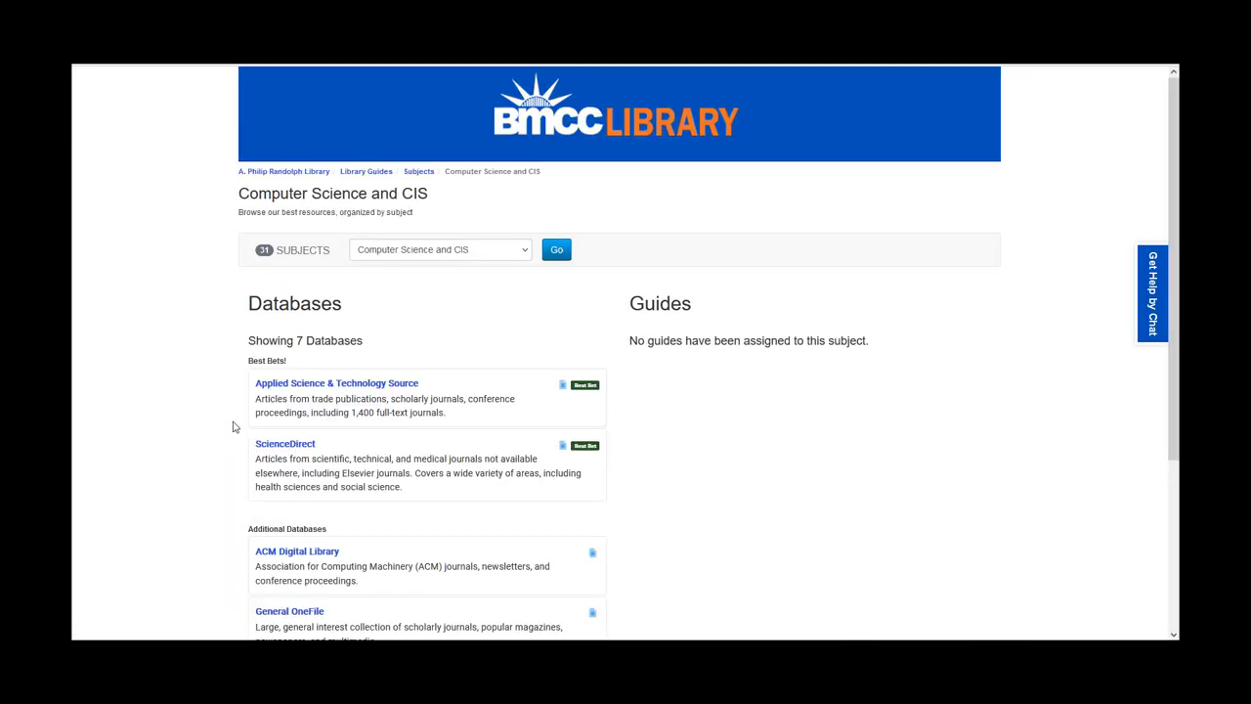
# Open the General OneFile database from the subject's database list and go to its advanced search.
pyautogui.scroll(-3, 234, 427)
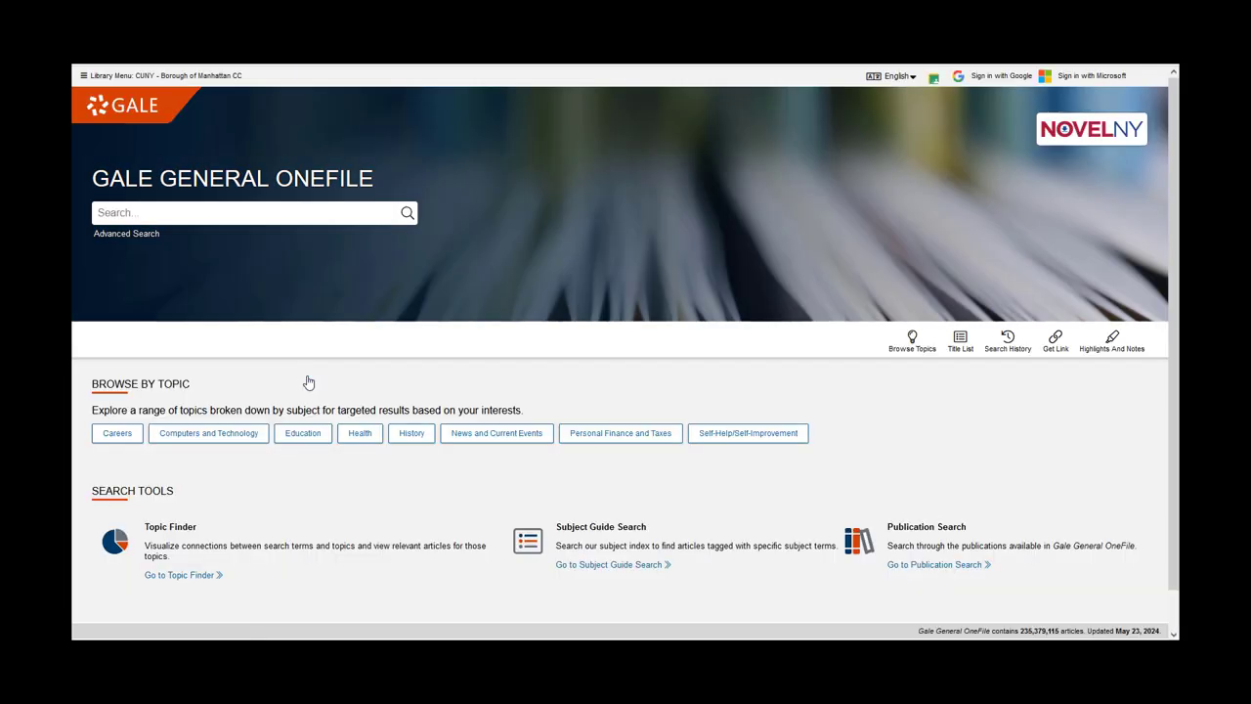
pyautogui.click(153, 237)
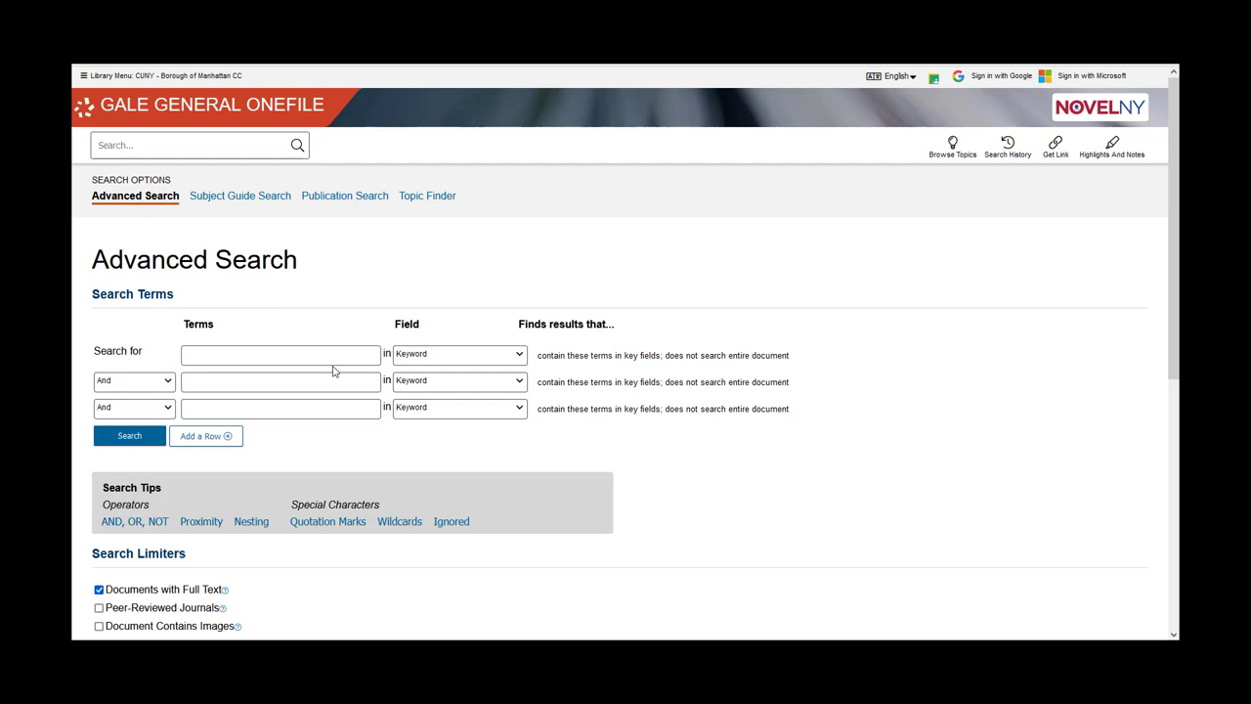
pyautogui.click(521, 356)
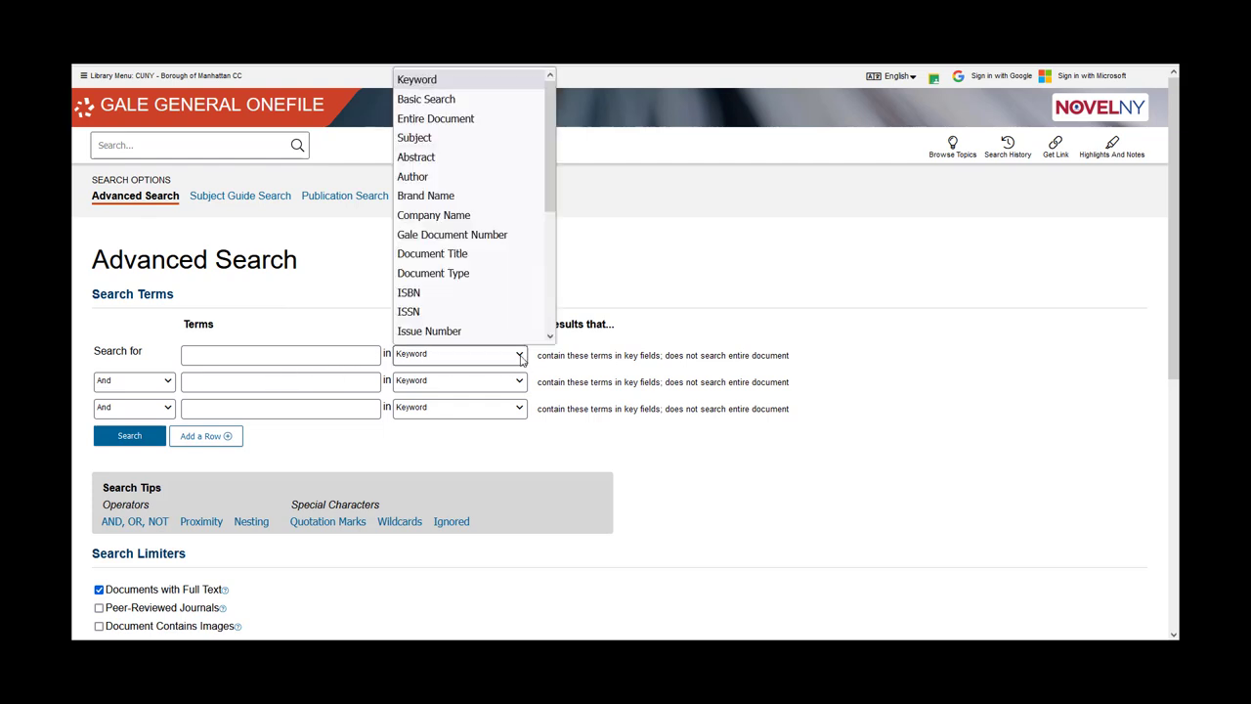
pyautogui.click(521, 357)
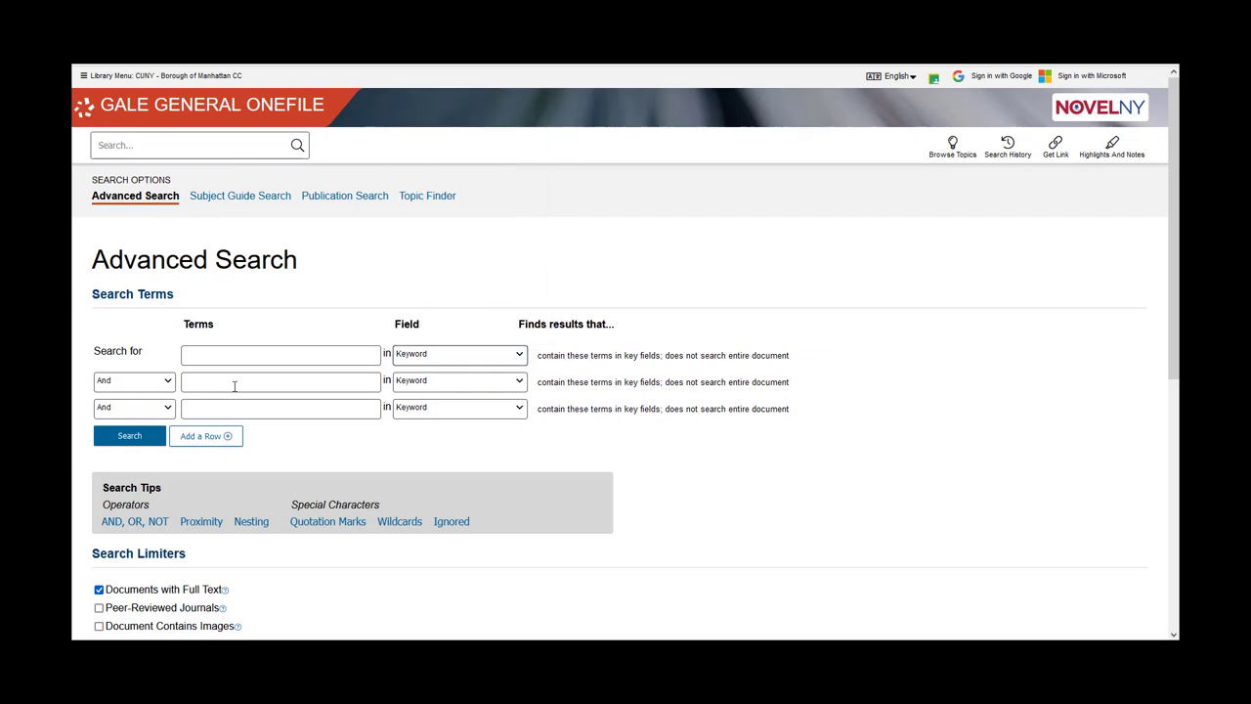
pyautogui.click(168, 380)
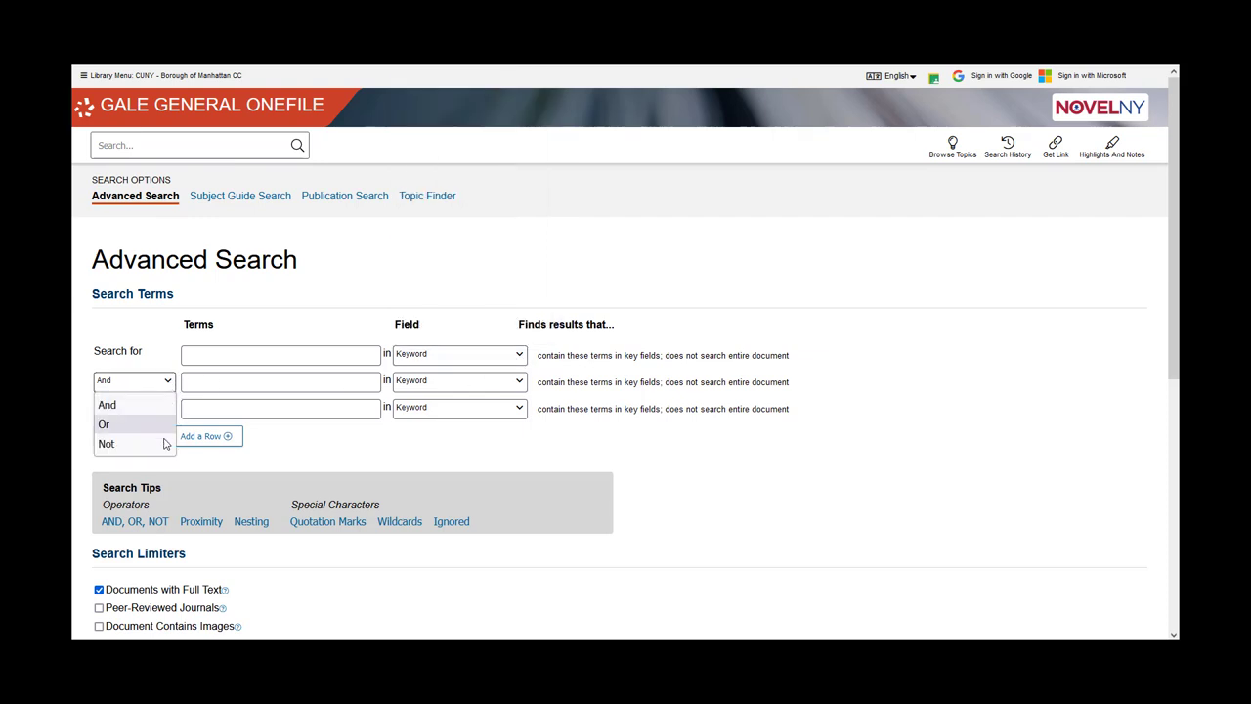
pyautogui.click(295, 452)
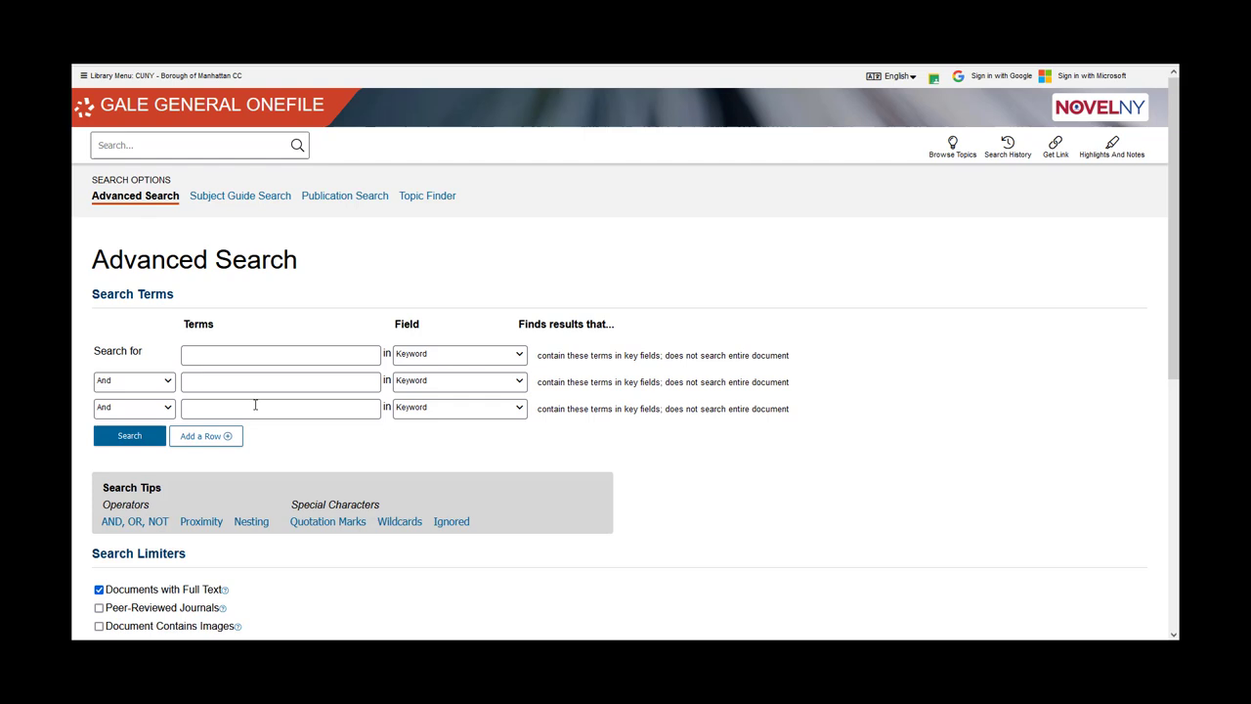
# Enter "Deep learning" and "Machine Learning" as the first two keyword search terms, combined with And.
pyautogui.click(281, 354)
pyautogui.write('Deep')
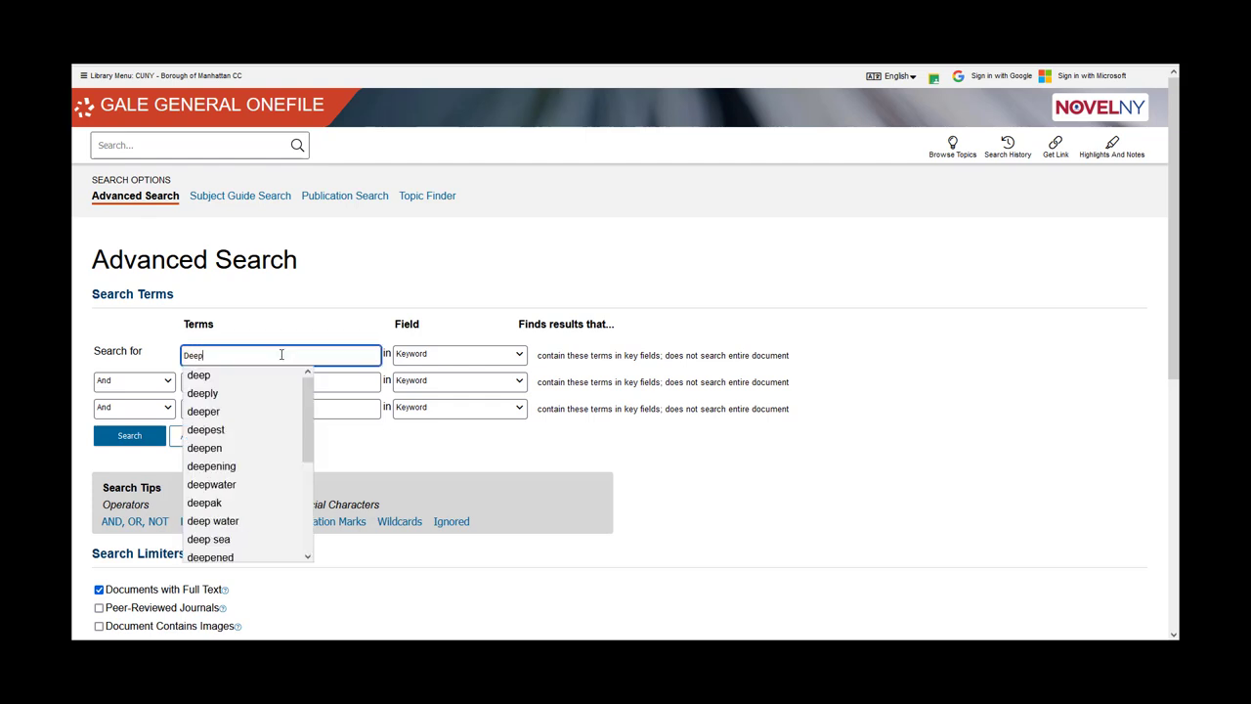
pyautogui.write(' le')
pyautogui.press('BackSpace')
pyautogui.write('learning')
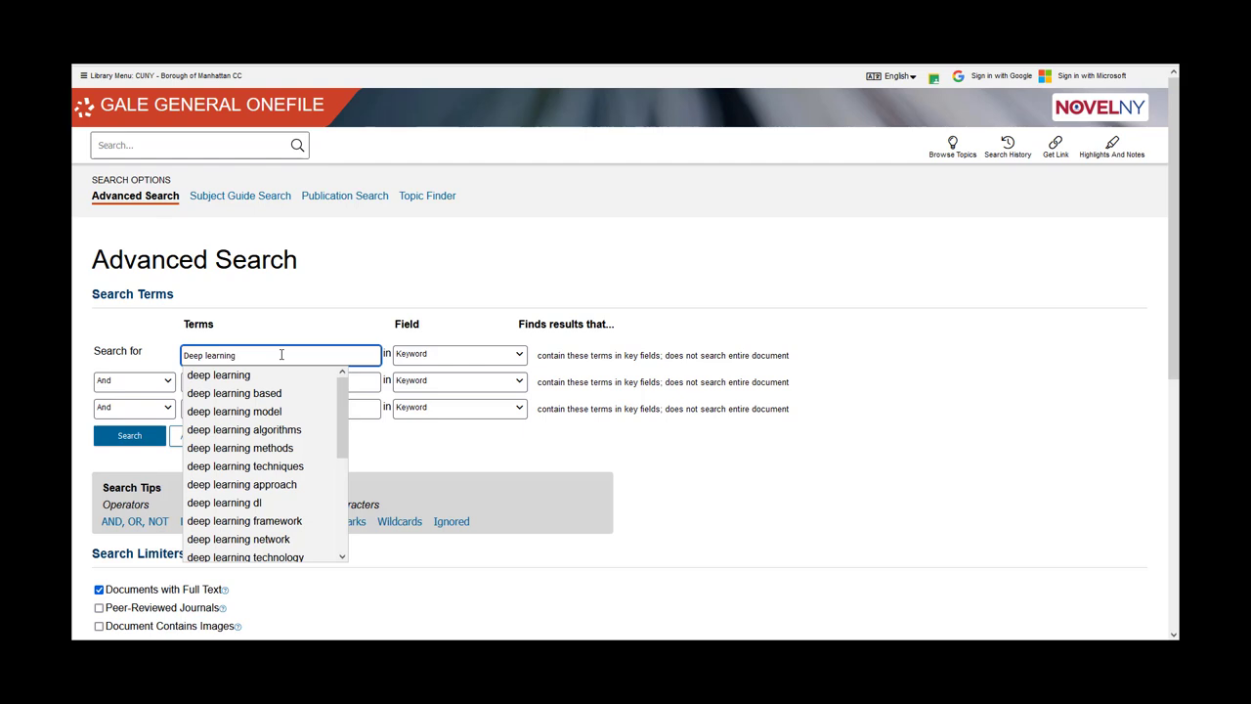
pyautogui.click(364, 383)
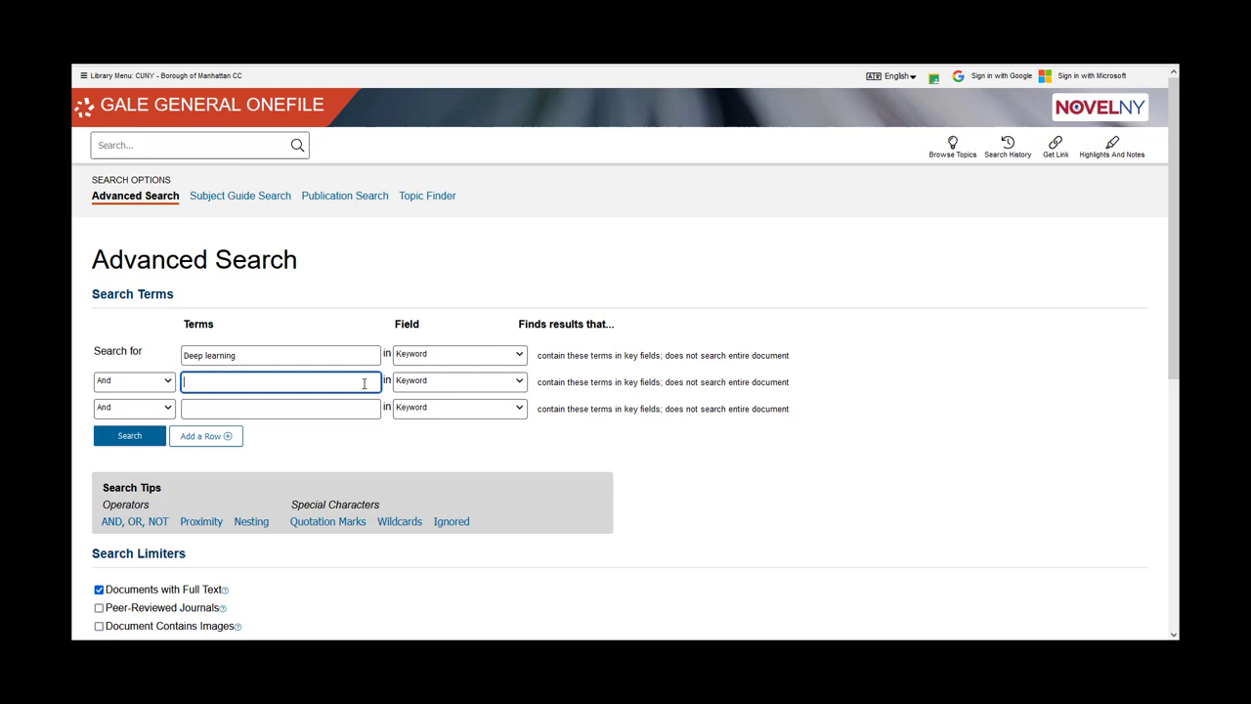
pyautogui.write('Machine ')
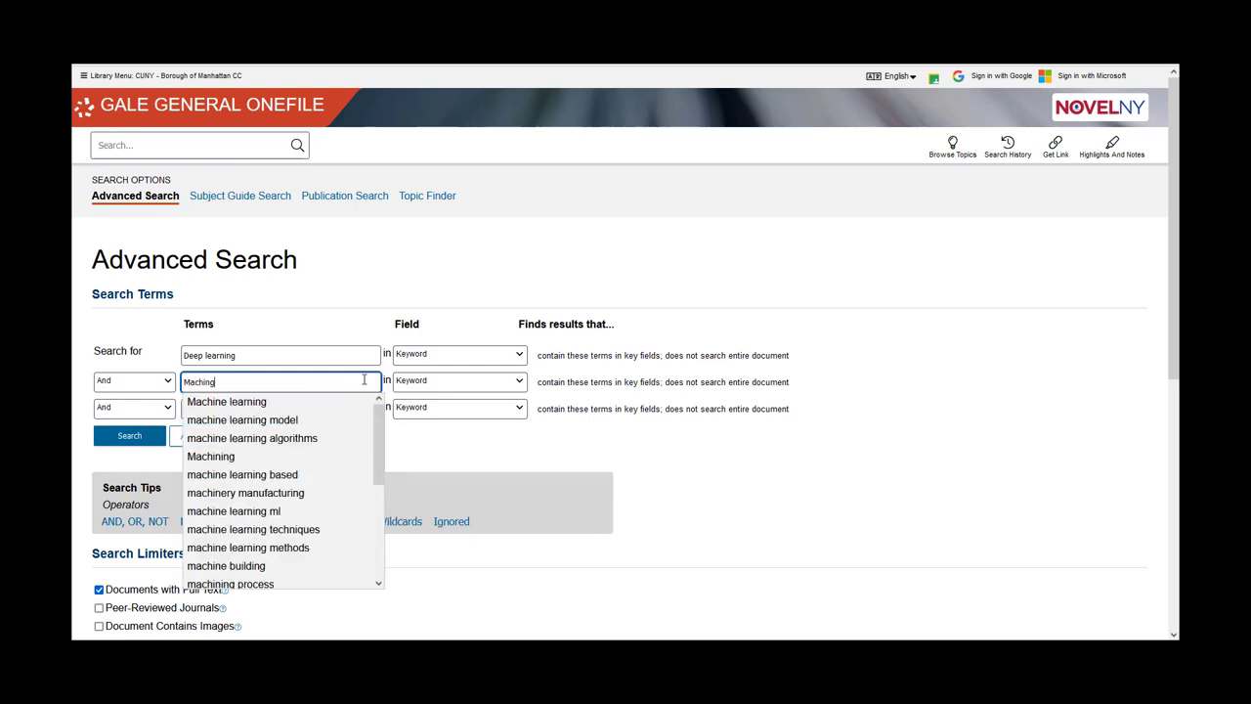
pyautogui.write('Learin')
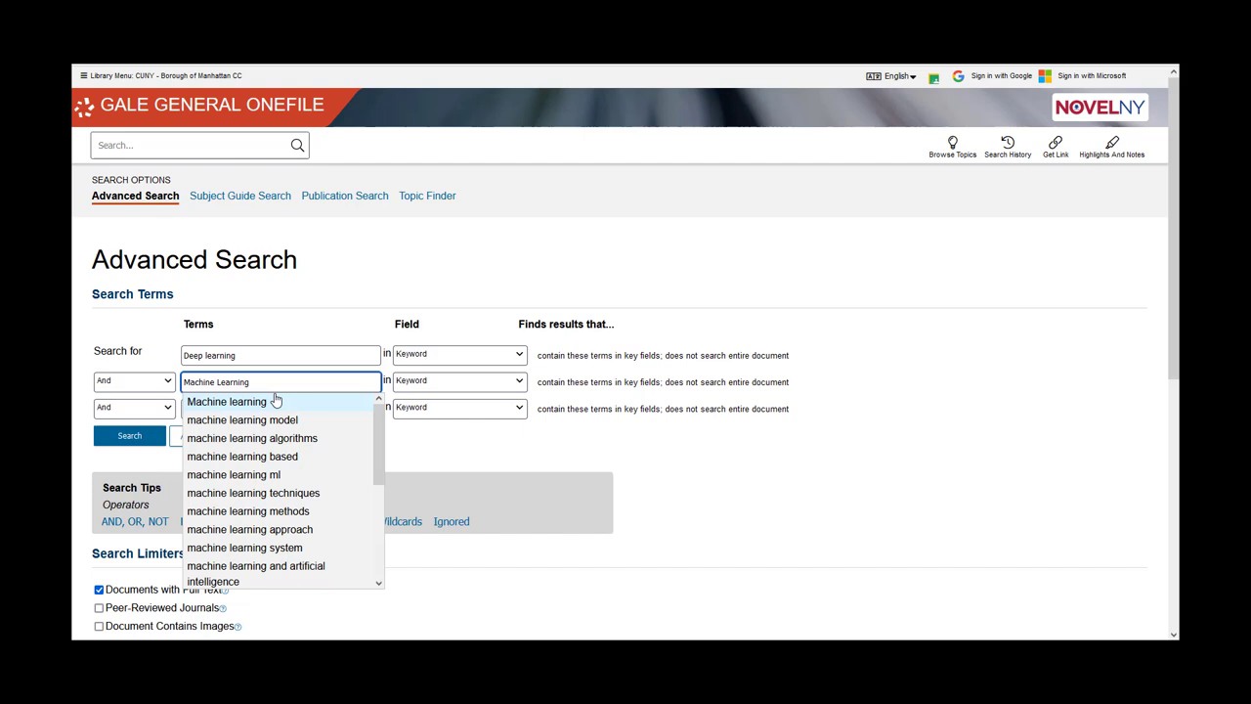
# Exclude the keyword "Cloud computing" with the Not operator in the third row and run the search.
pyautogui.click(168, 409)
pyautogui.click(168, 411)
pyautogui.click(169, 411)
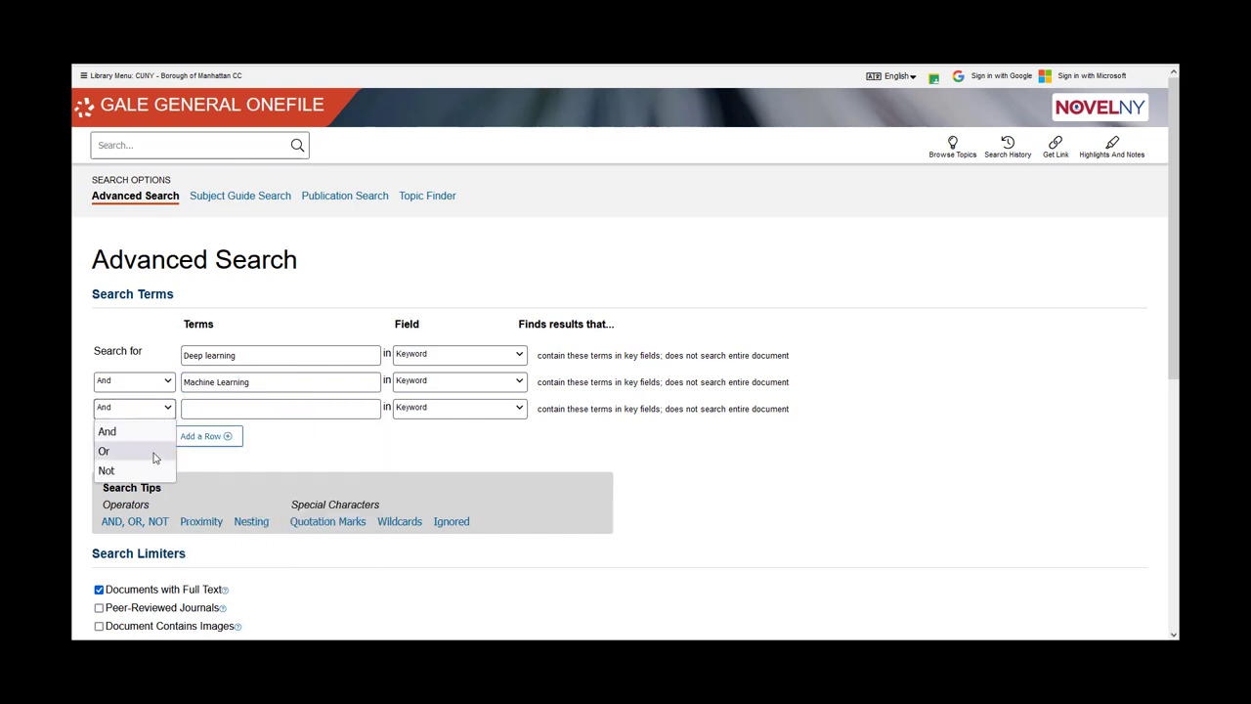
pyautogui.click(118, 470)
pyautogui.click(196, 404)
pyautogui.write('C')
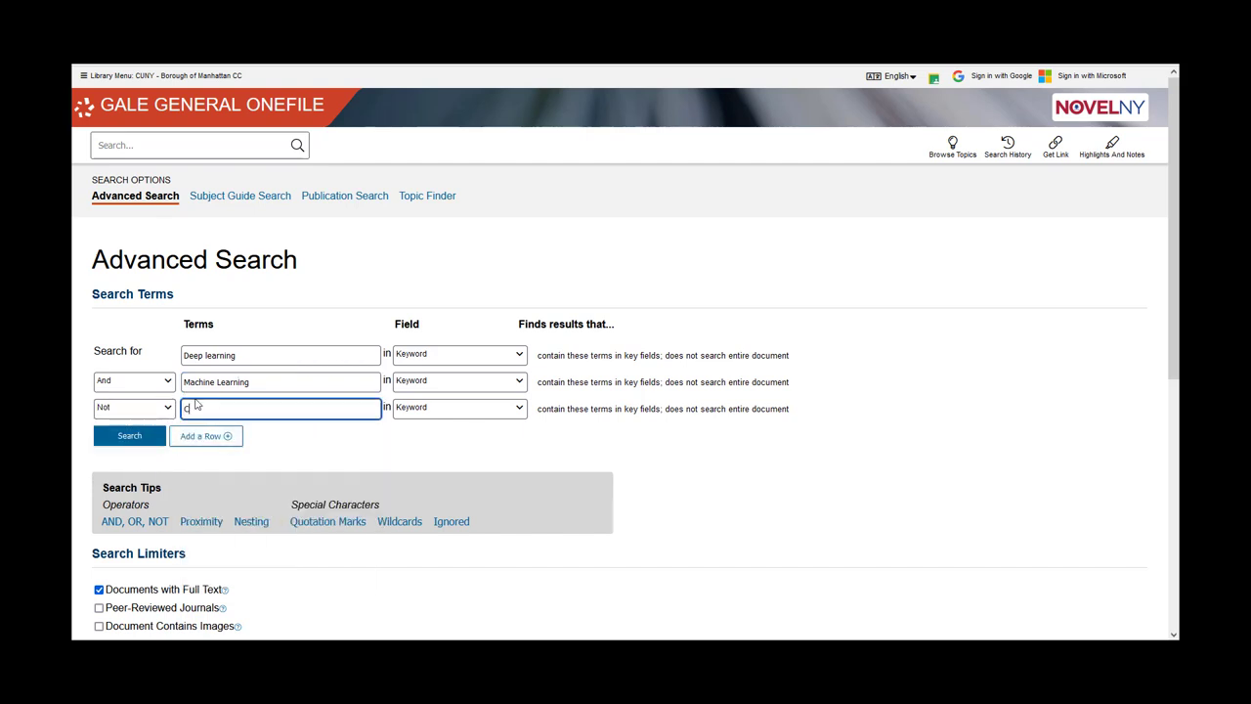
pyautogui.write('loud computing')
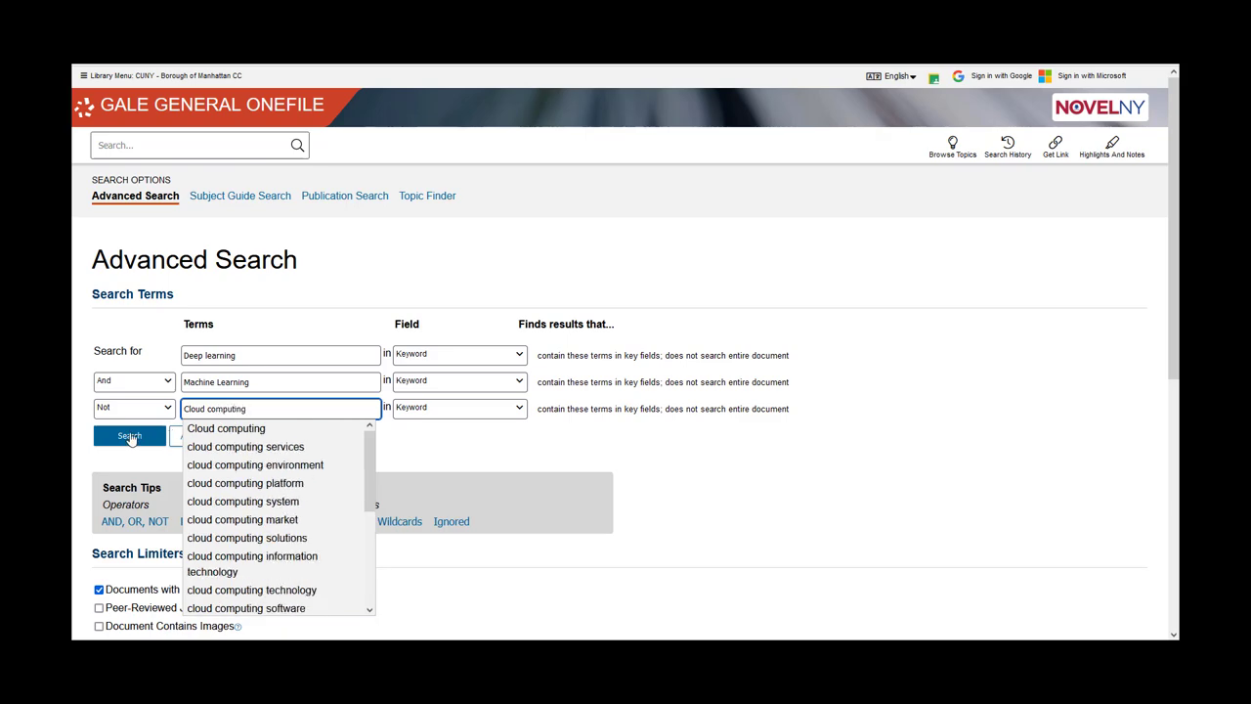
pyautogui.click(129, 436)
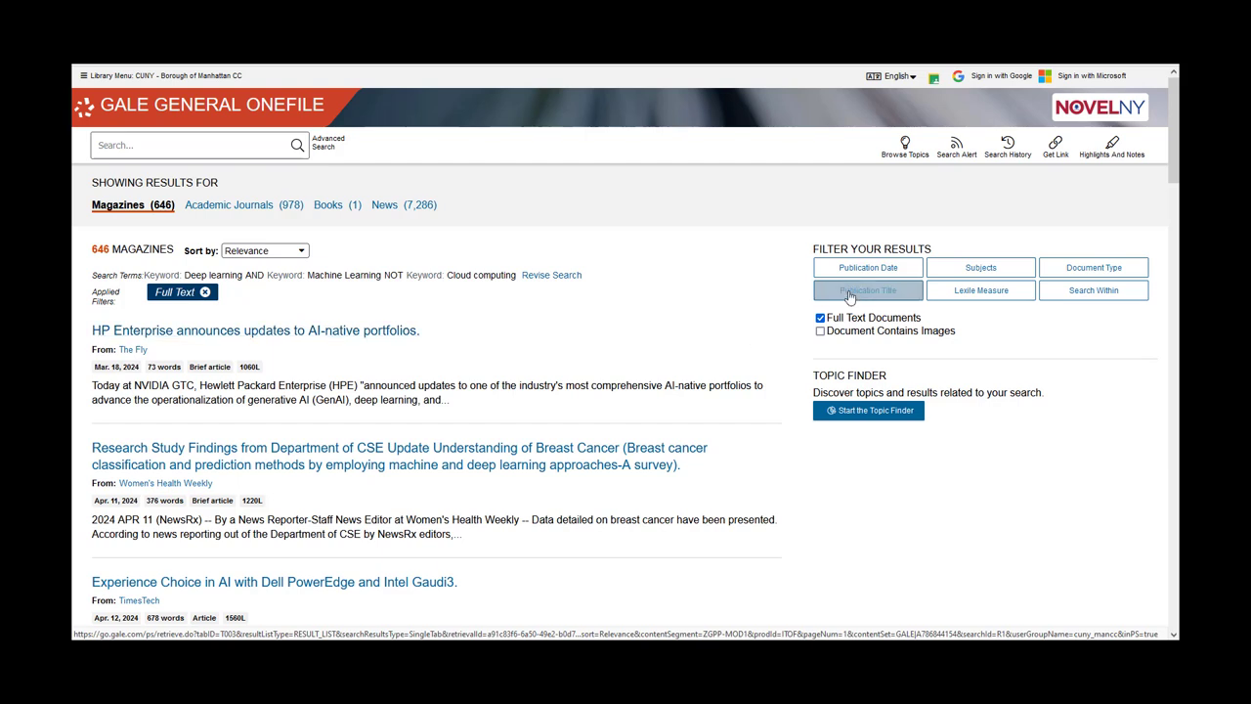
# Limit the results to publication dates from 05/01/2014 to 05/23/2024.
pyautogui.click(891, 271)
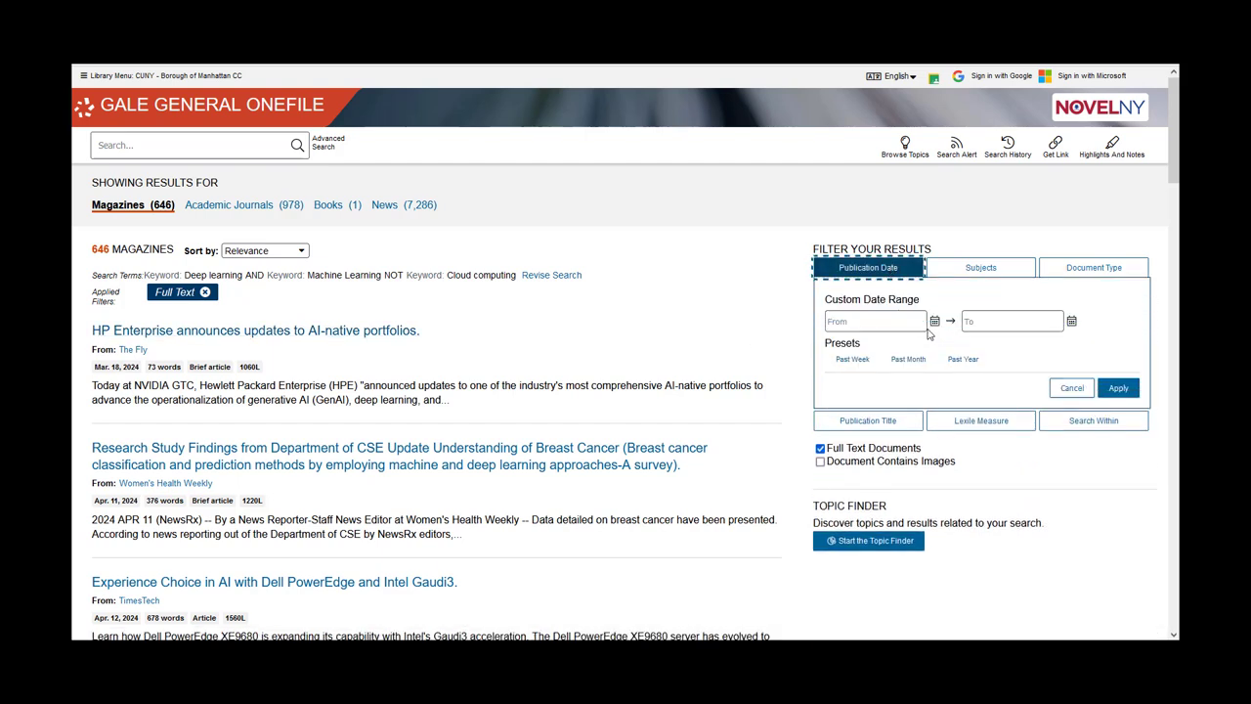
pyautogui.click(934, 323)
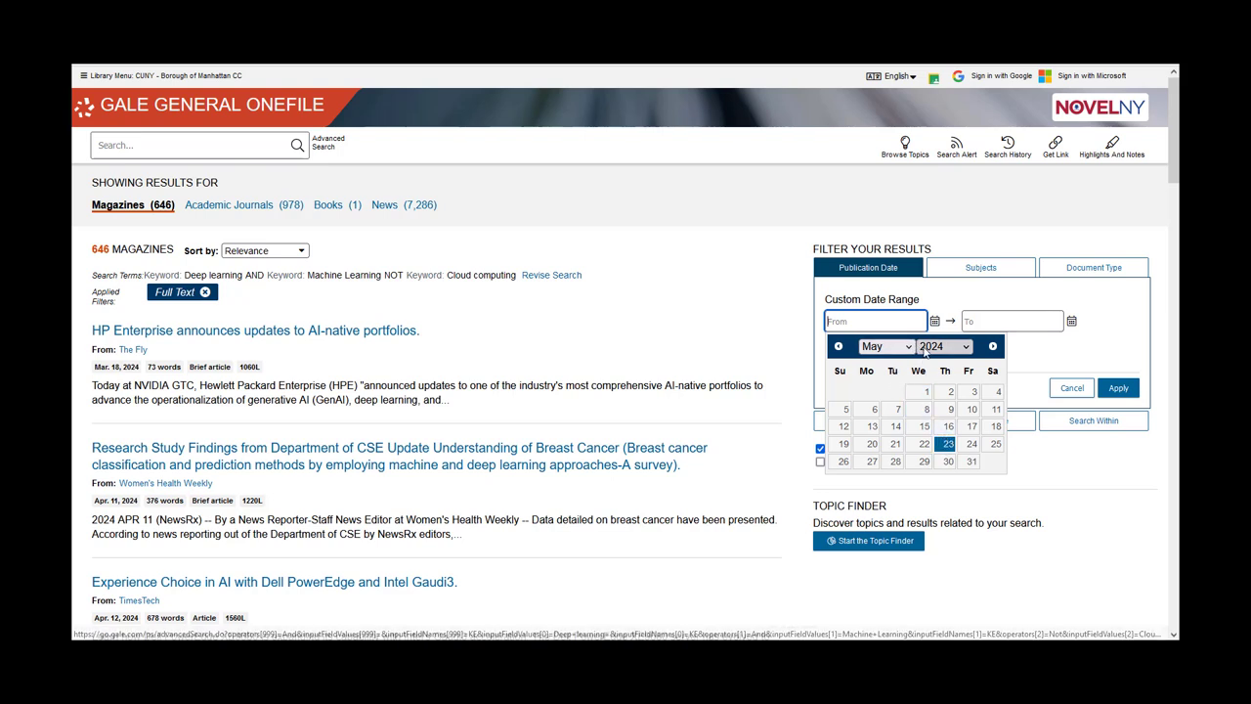
pyautogui.click(968, 348)
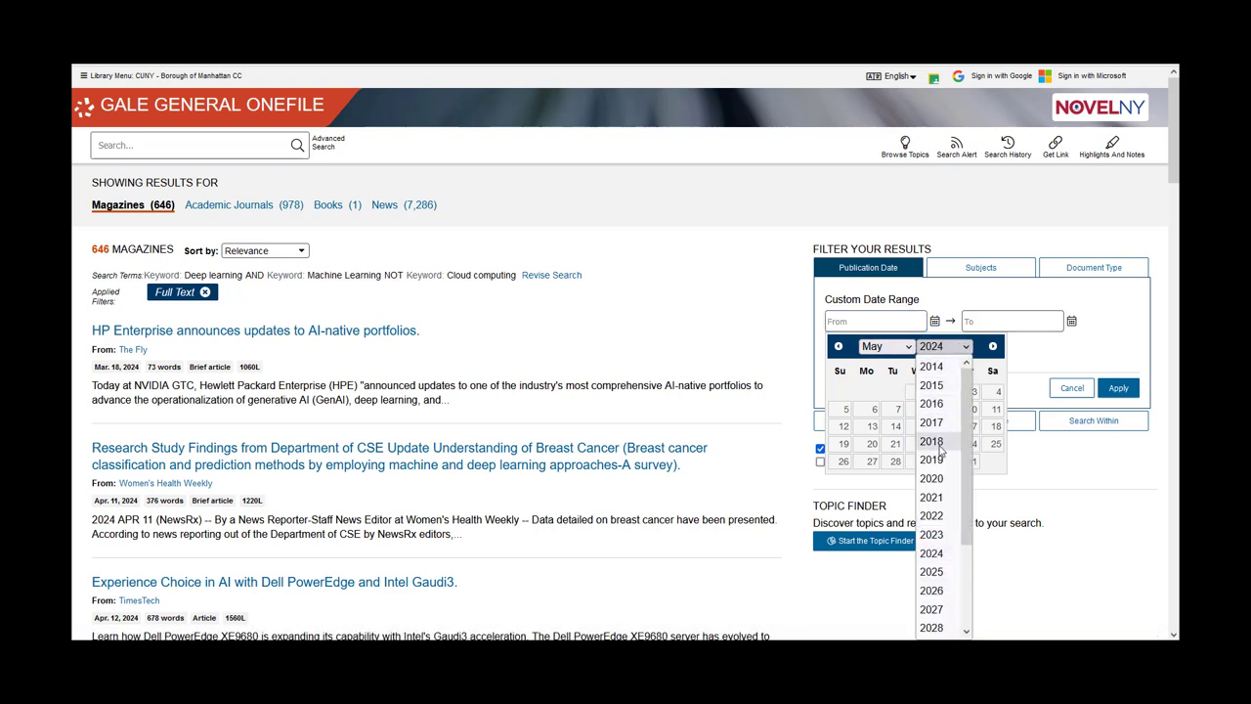
pyautogui.click(943, 373)
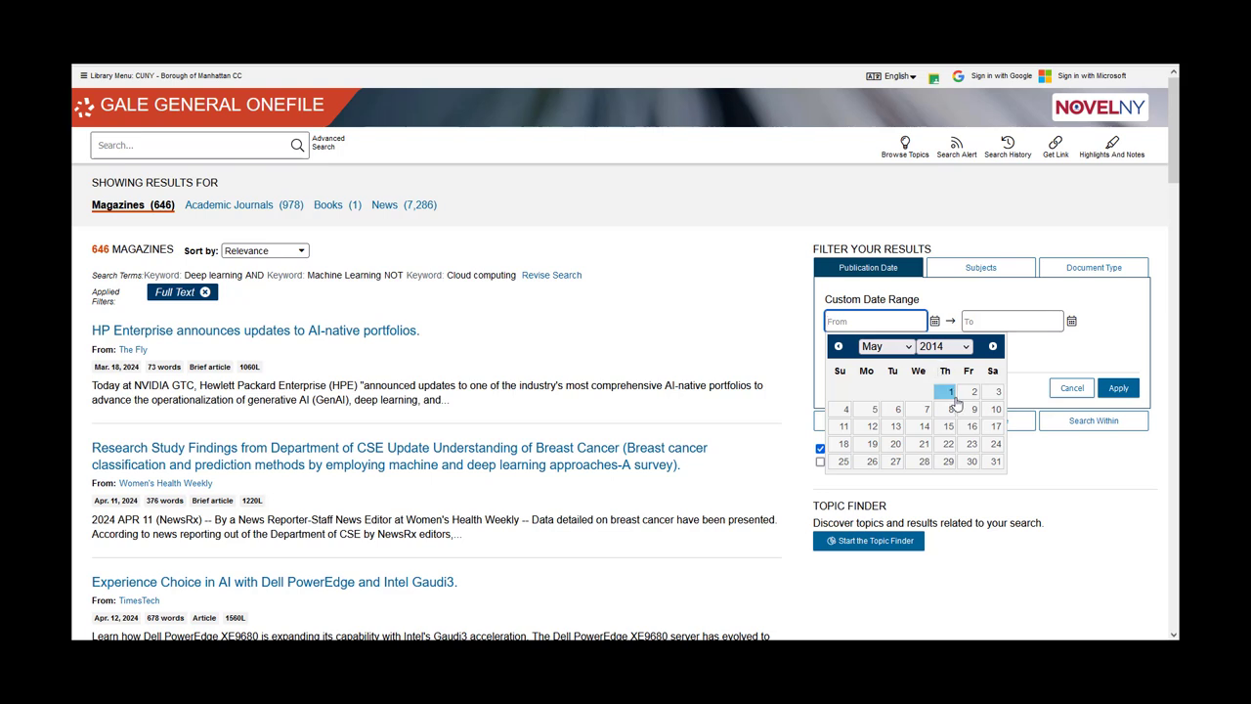
pyautogui.click(950, 391)
pyautogui.click(1063, 323)
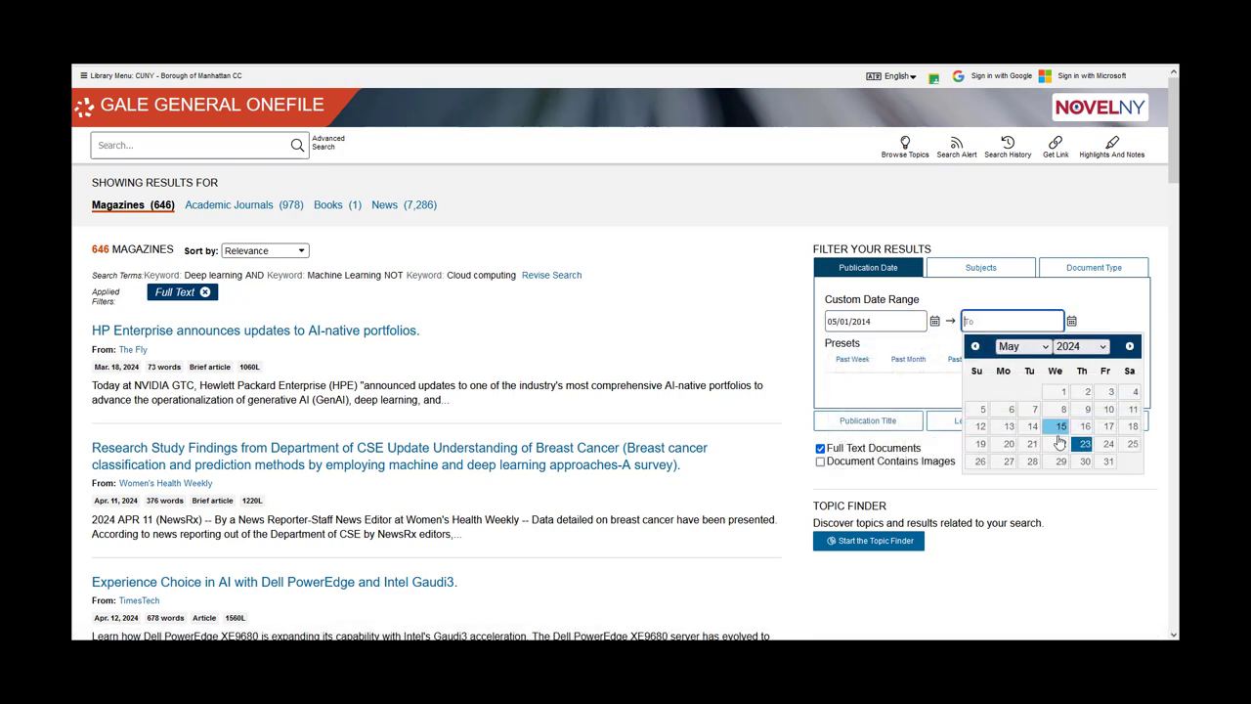
pyautogui.click(1077, 449)
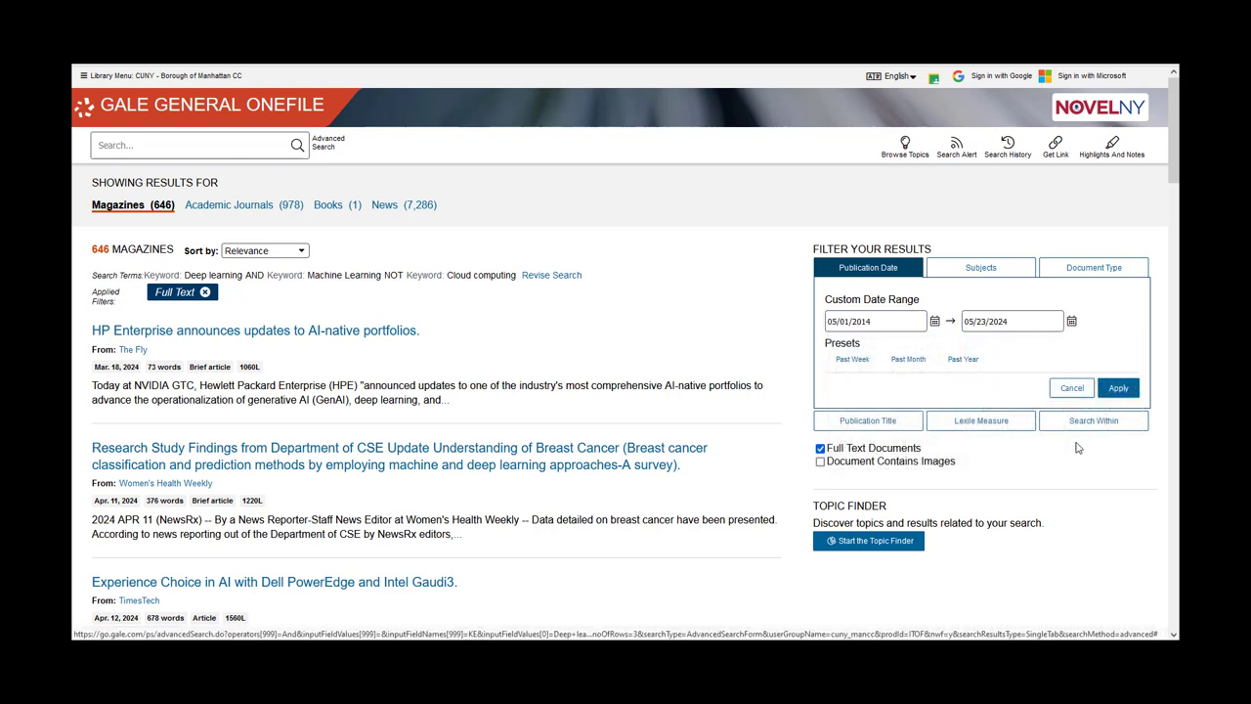
pyautogui.click(1114, 390)
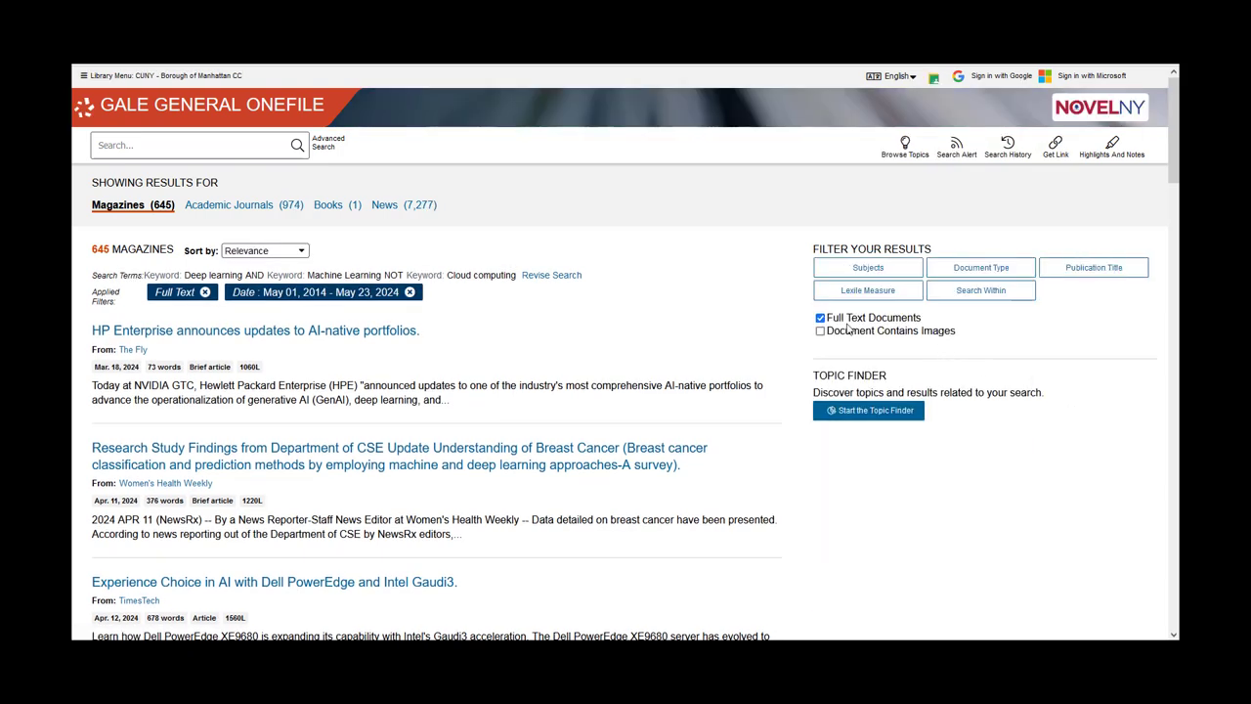
# Filter the results by document type so that only items of type Article are included.
pyautogui.click(980, 267)
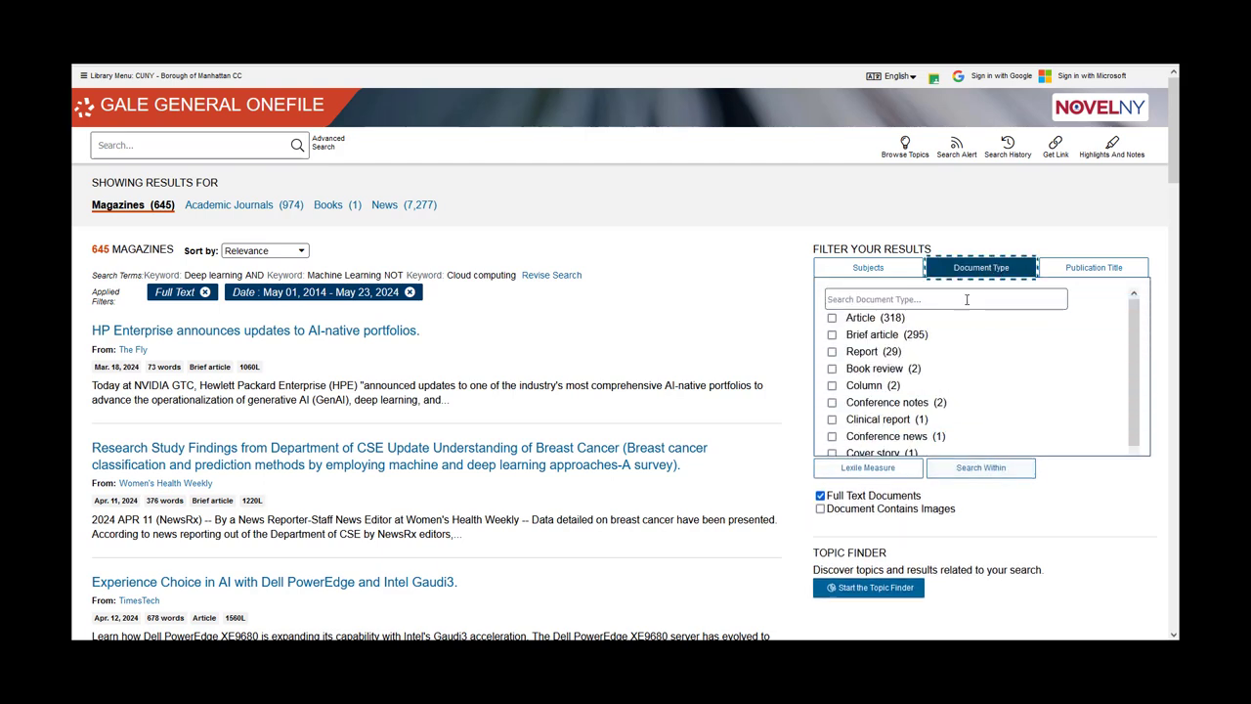
pyautogui.click(832, 319)
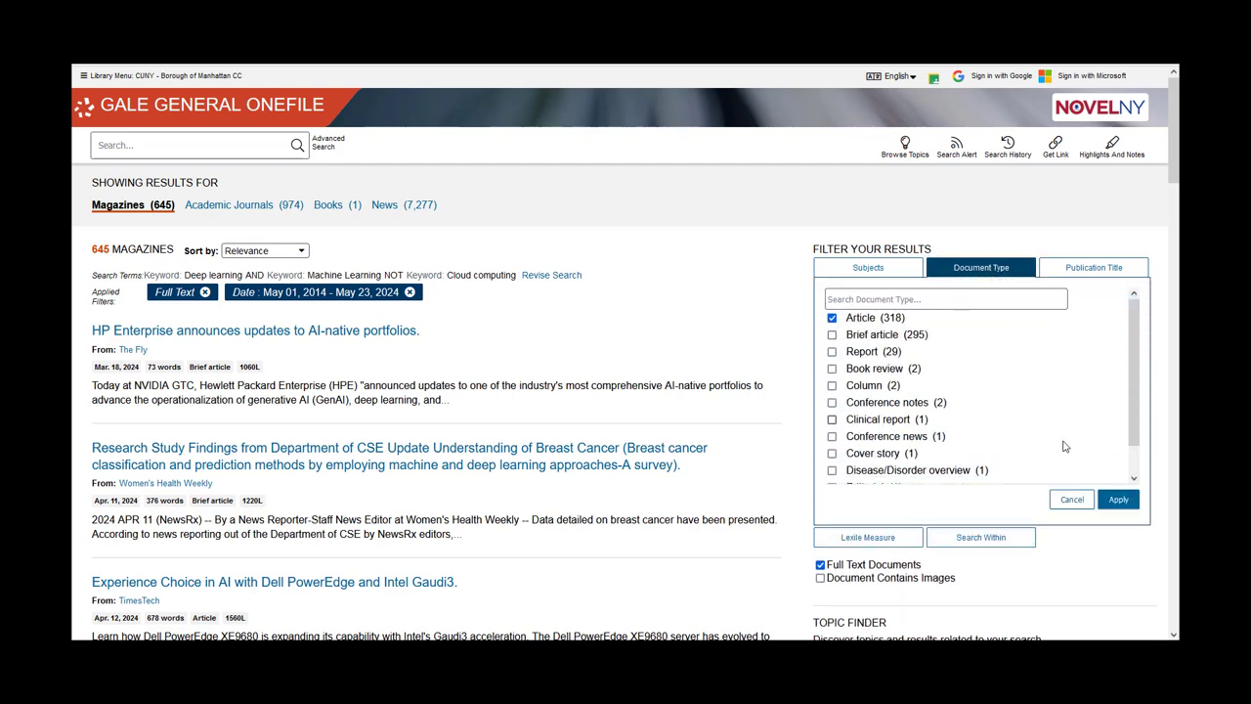
pyautogui.click(1116, 499)
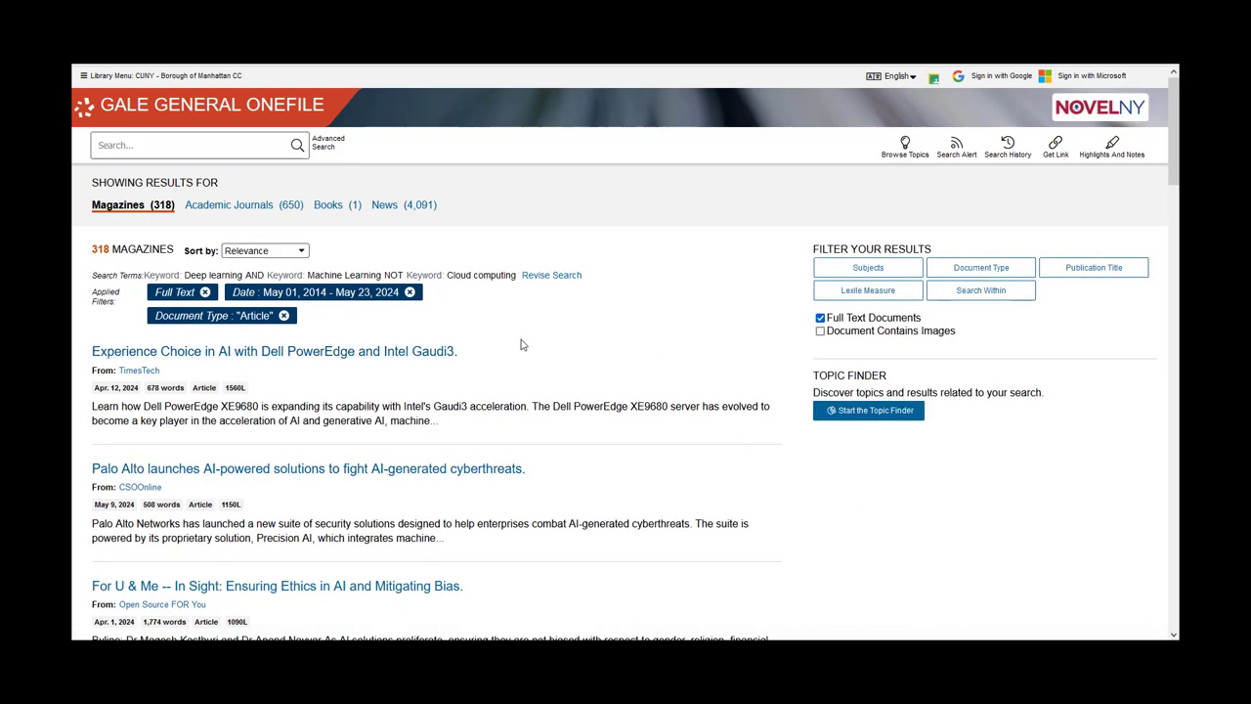
# Look through the filtered magazine results, view the Academic Journals, Books and News results, and return to Academic Journals.
pyautogui.scroll(-1, 522, 344)
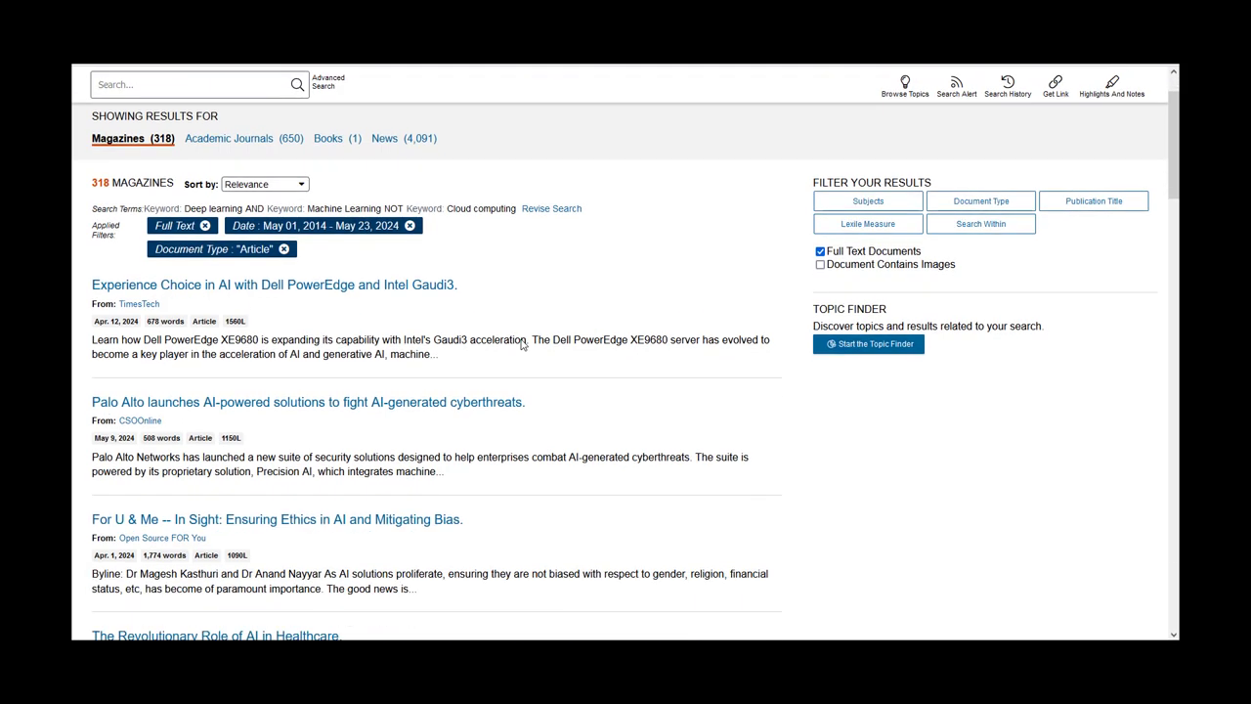
pyautogui.scroll(-1, 522, 344)
pyautogui.scroll(-2, 522, 344)
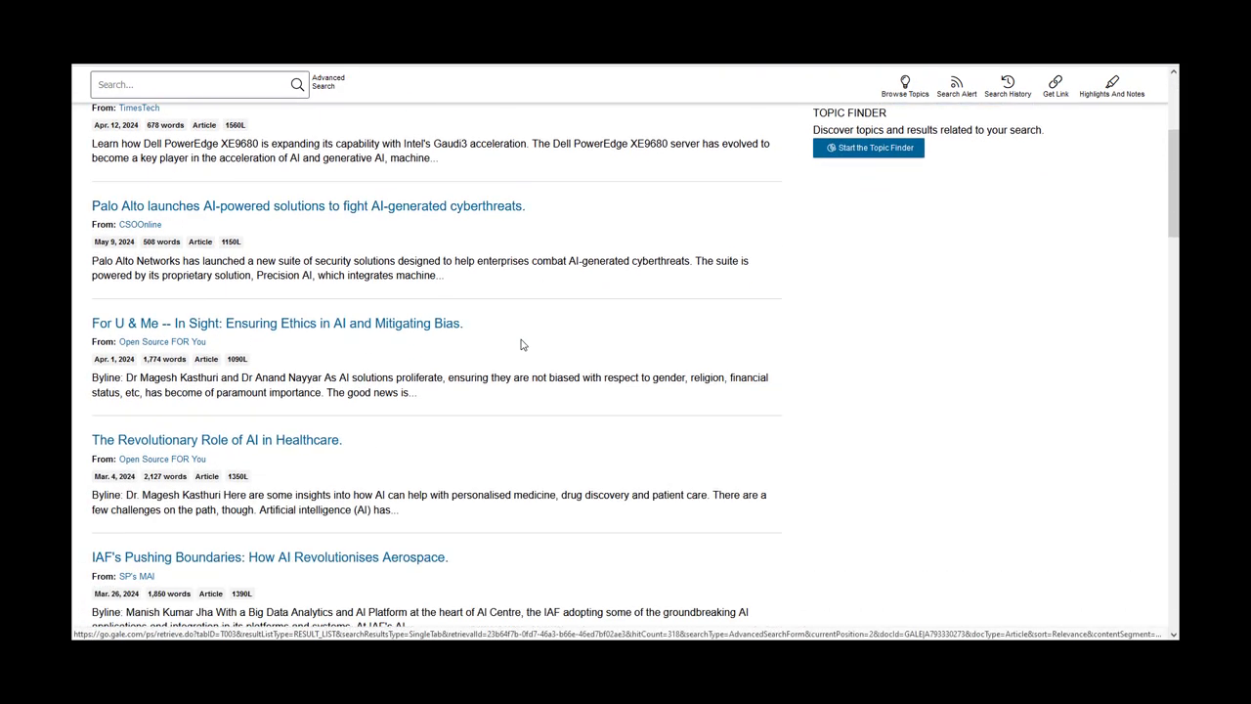
pyautogui.scroll(4, 522, 344)
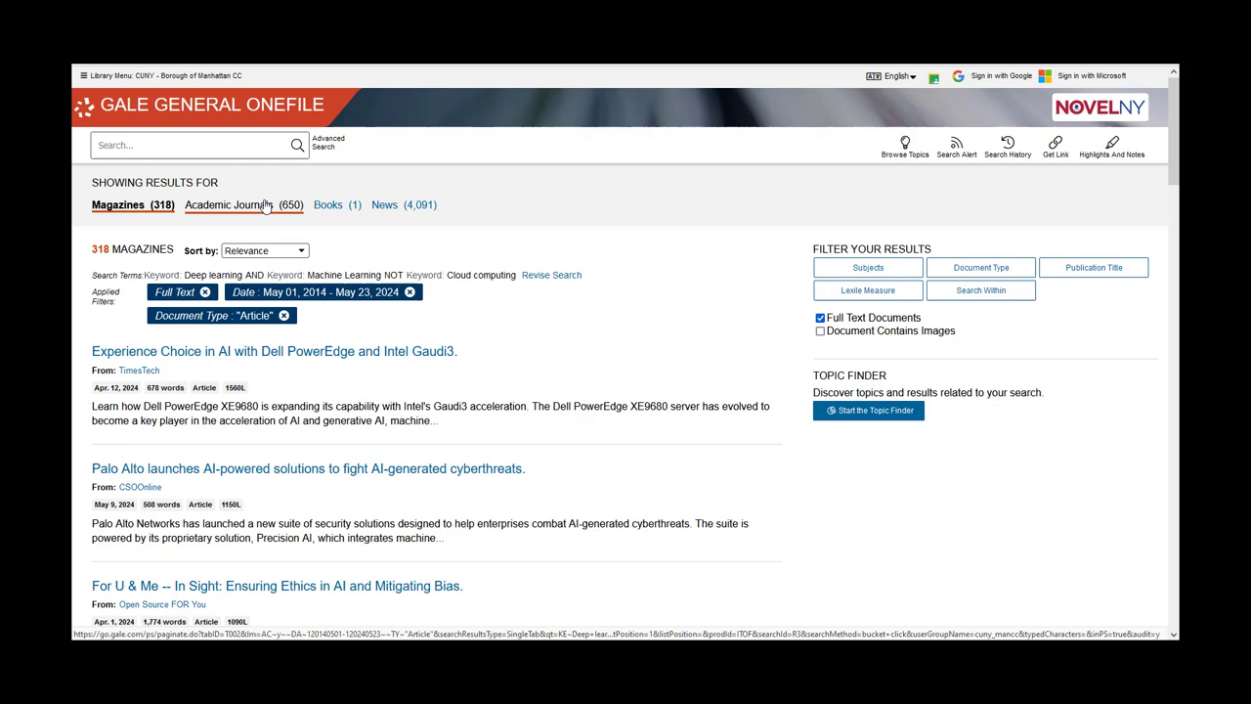
pyautogui.click(297, 207)
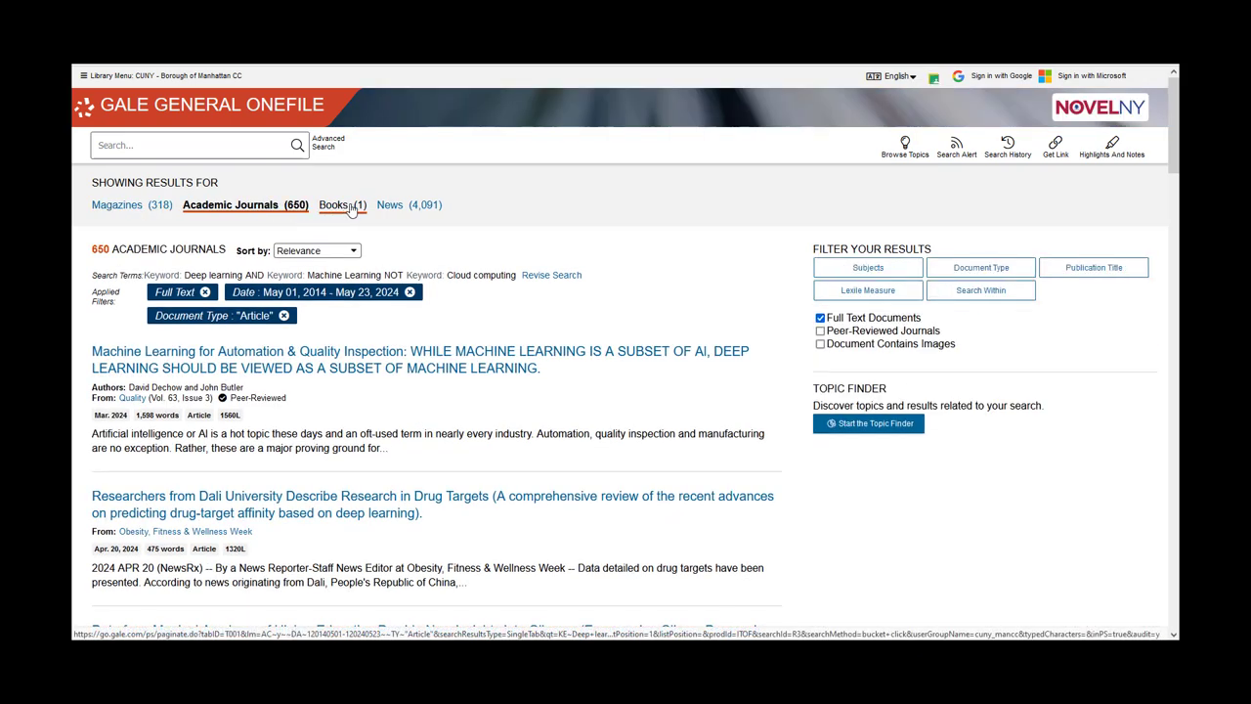
pyautogui.click(352, 207)
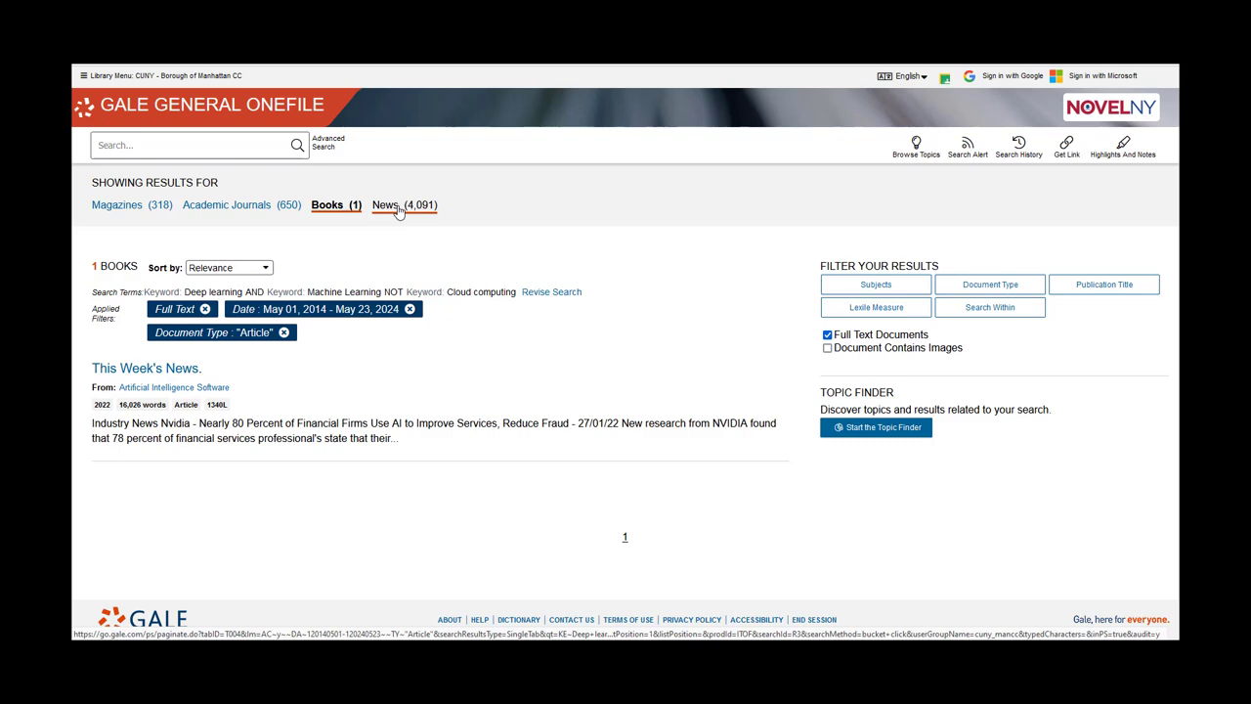
pyautogui.click(399, 210)
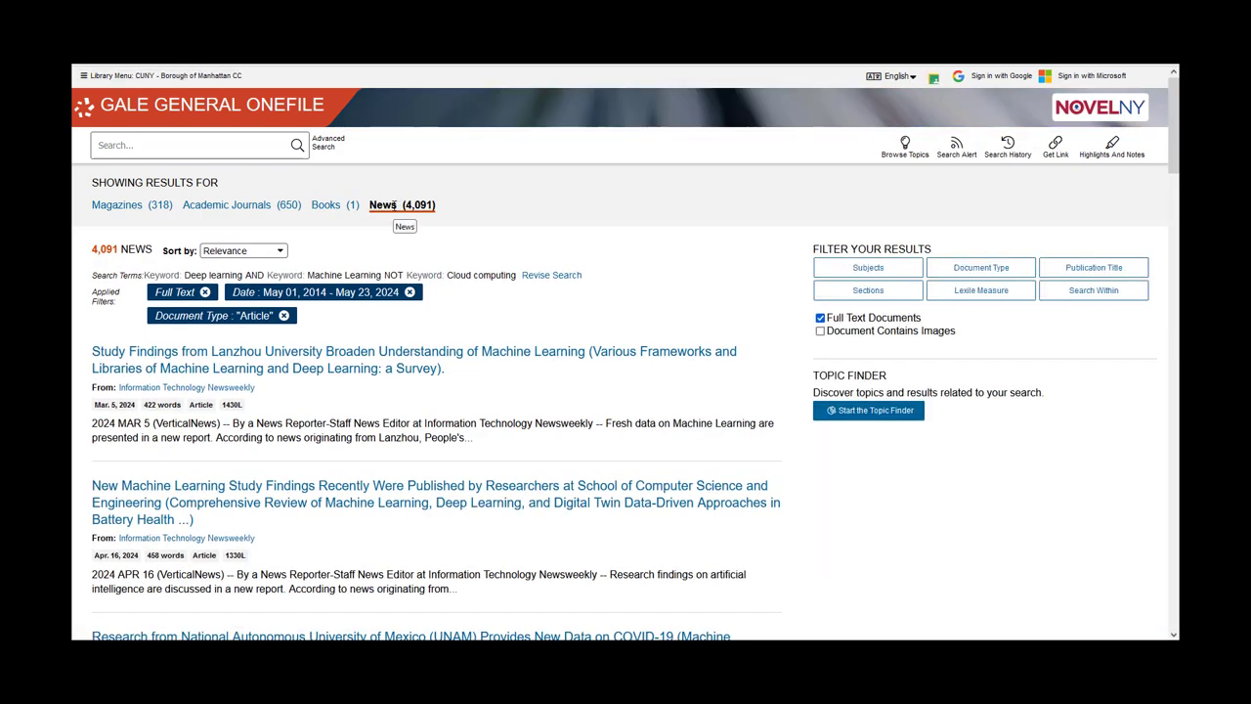
pyautogui.click(248, 207)
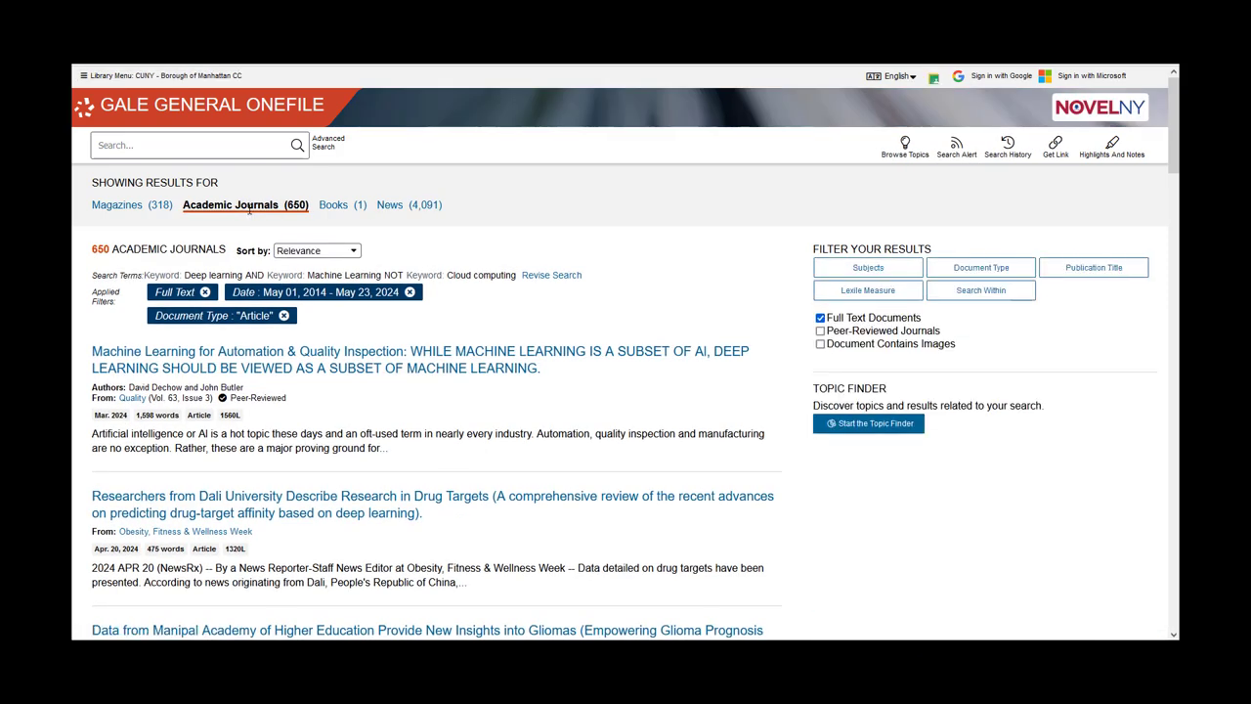
# Open the academic journal article "Machine Learning for Automation & Quality Inspection" and look through its text and tools.
pyautogui.click(287, 371)
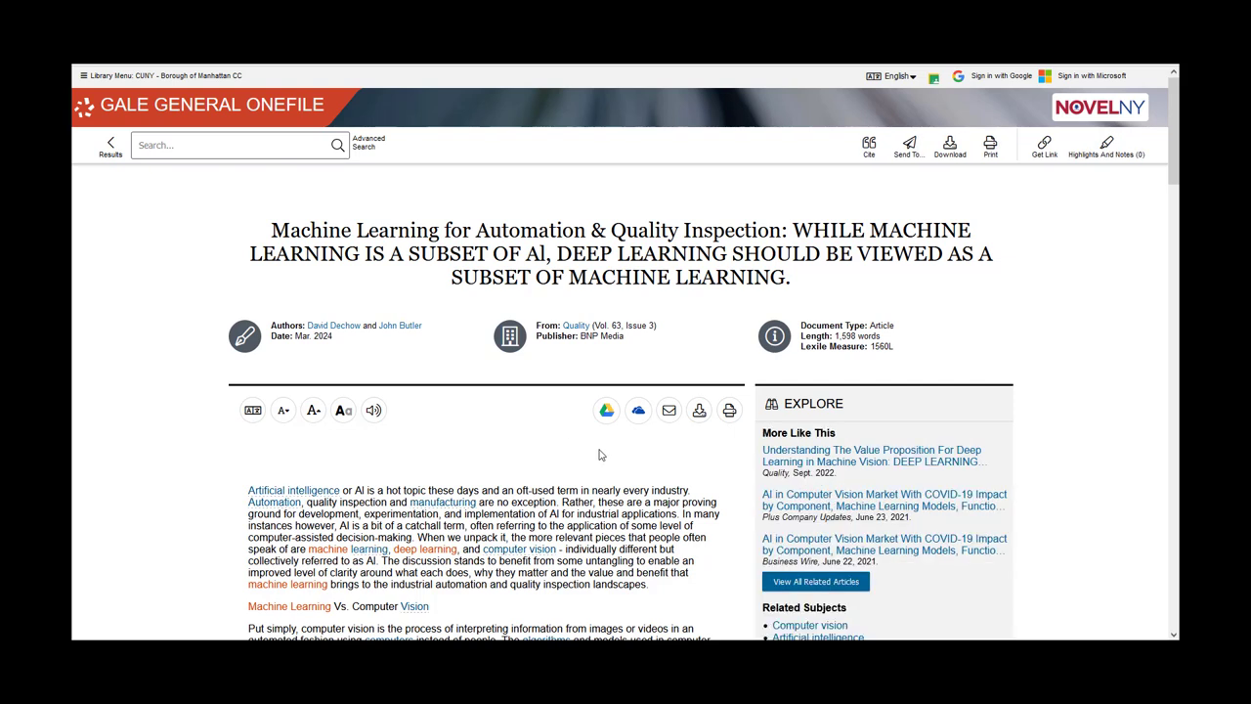
pyautogui.scroll(-5, 600, 455)
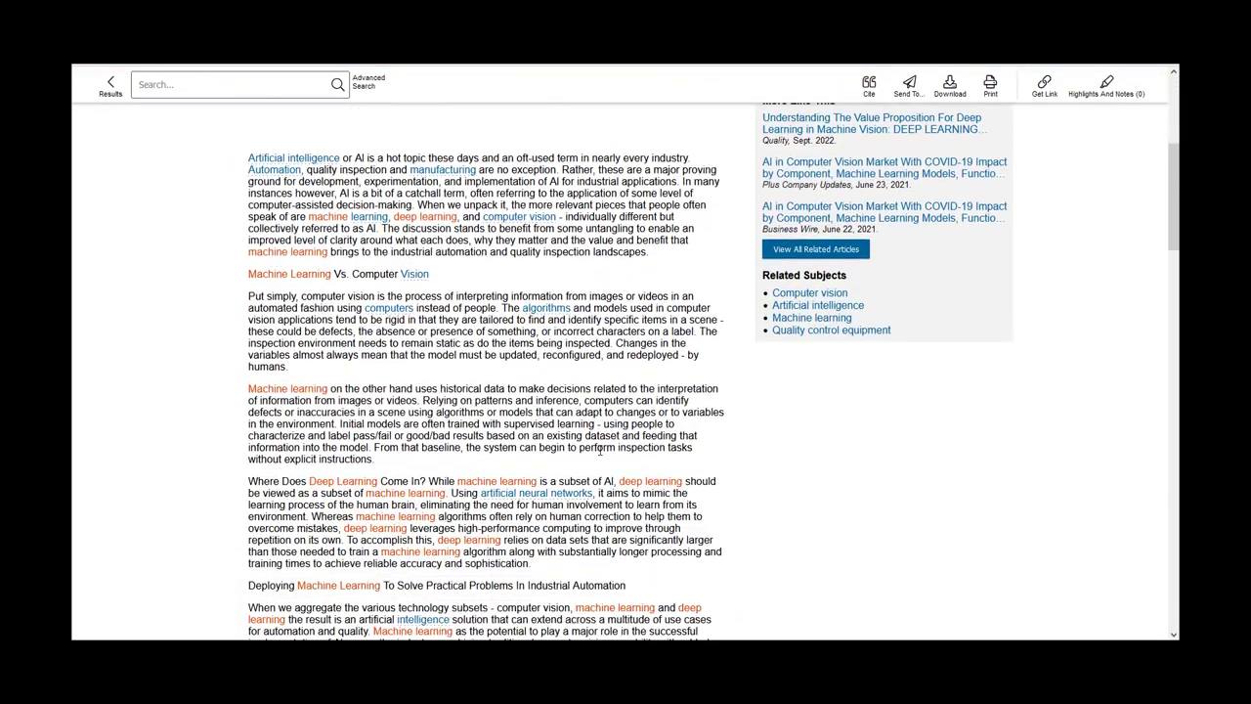
pyautogui.scroll(5, 600, 451)
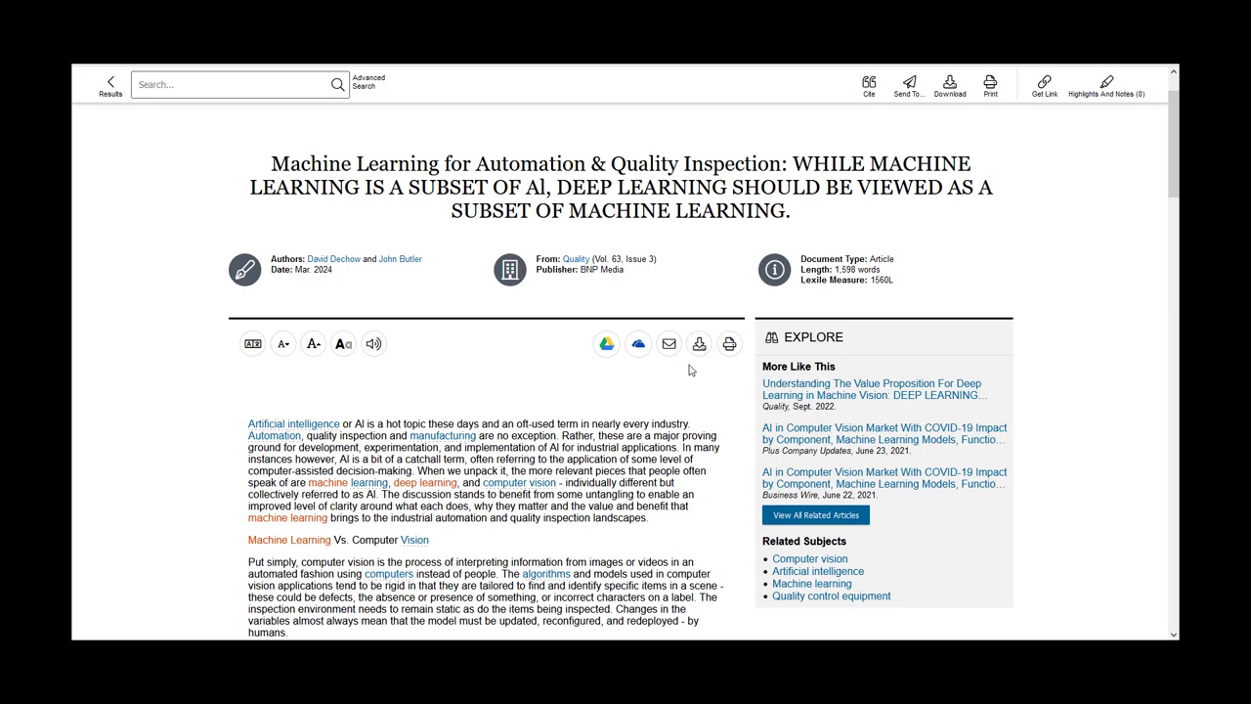
pyautogui.scroll(1, 391, 301)
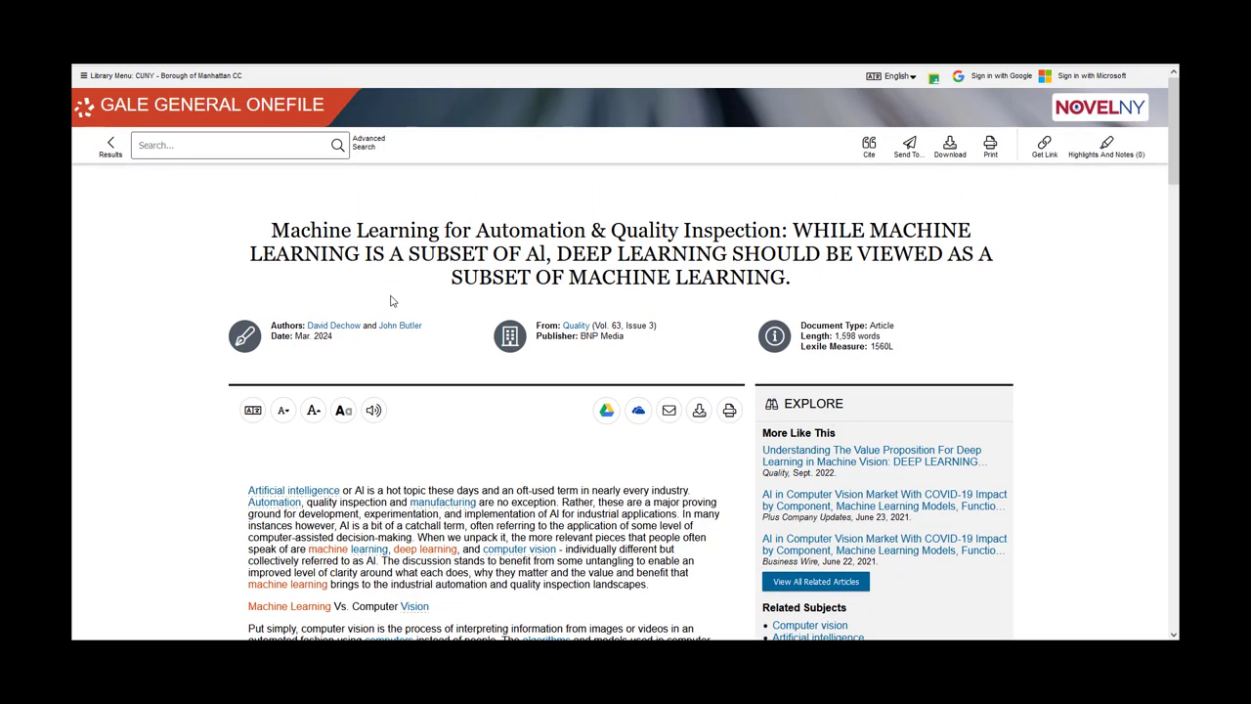
# Return to the Gale General OneFile home page and open the Cyber Security topic under Computers and Technology.
pyautogui.click(264, 117)
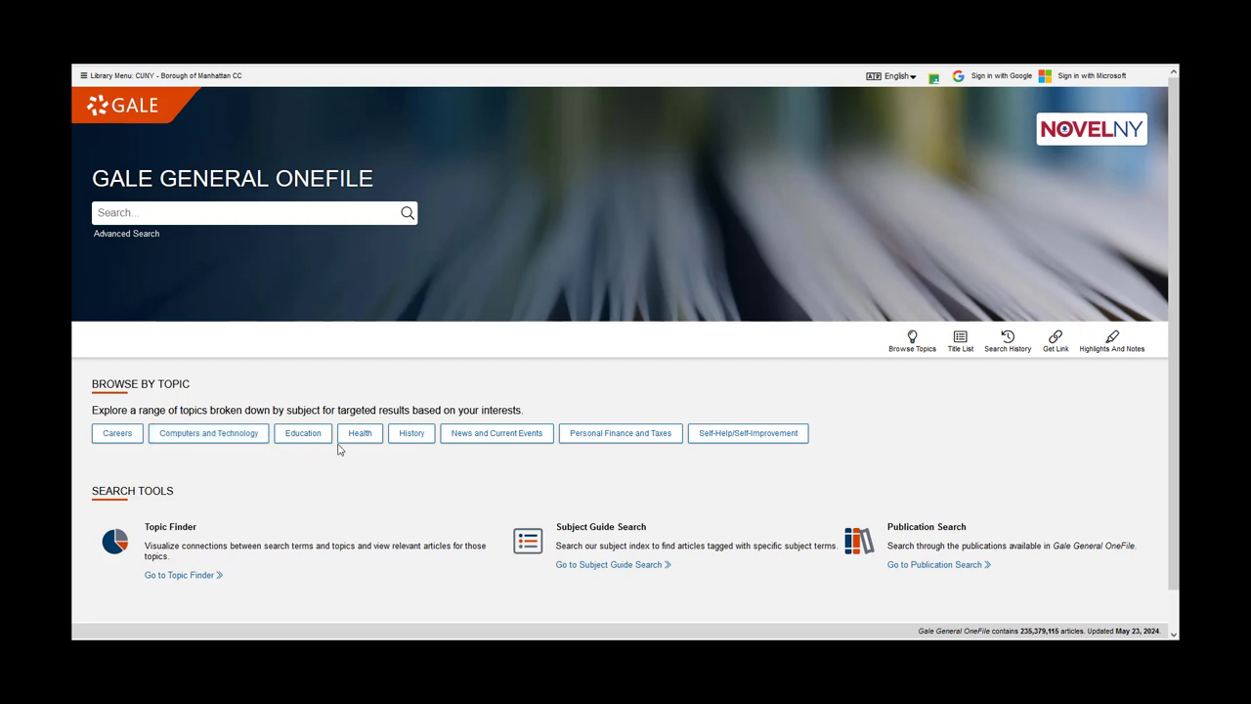
pyautogui.click(256, 442)
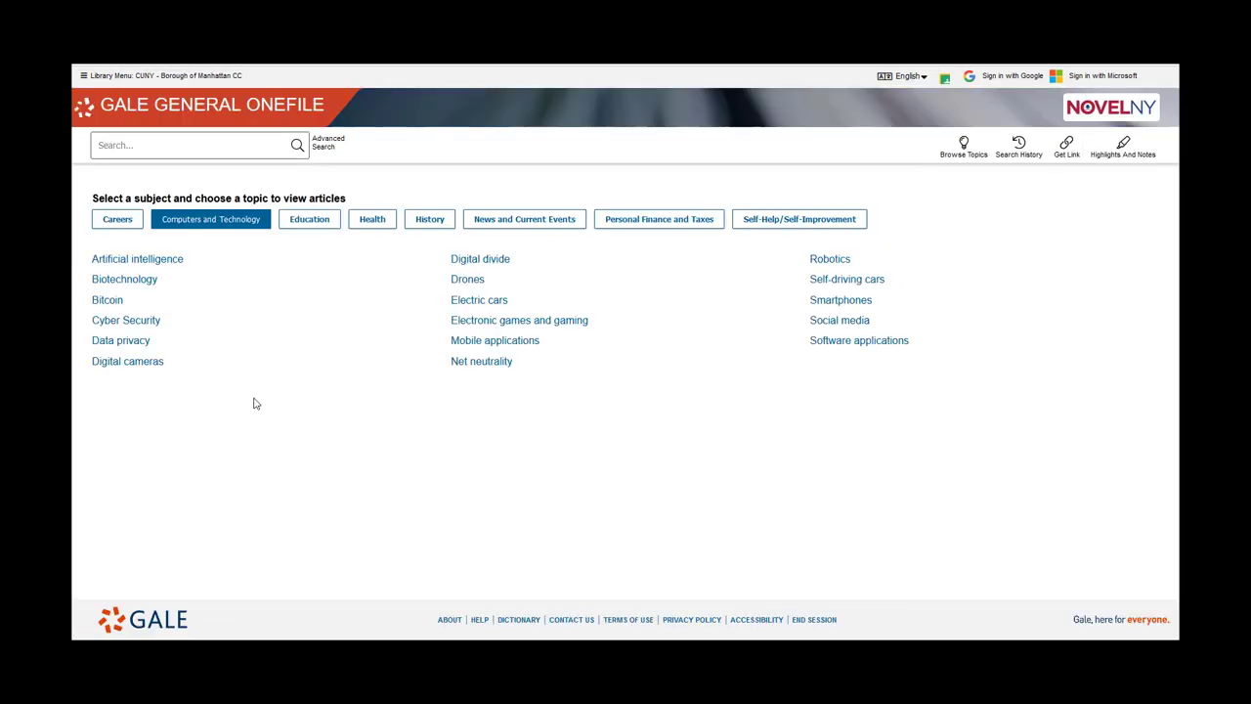
pyautogui.click(156, 326)
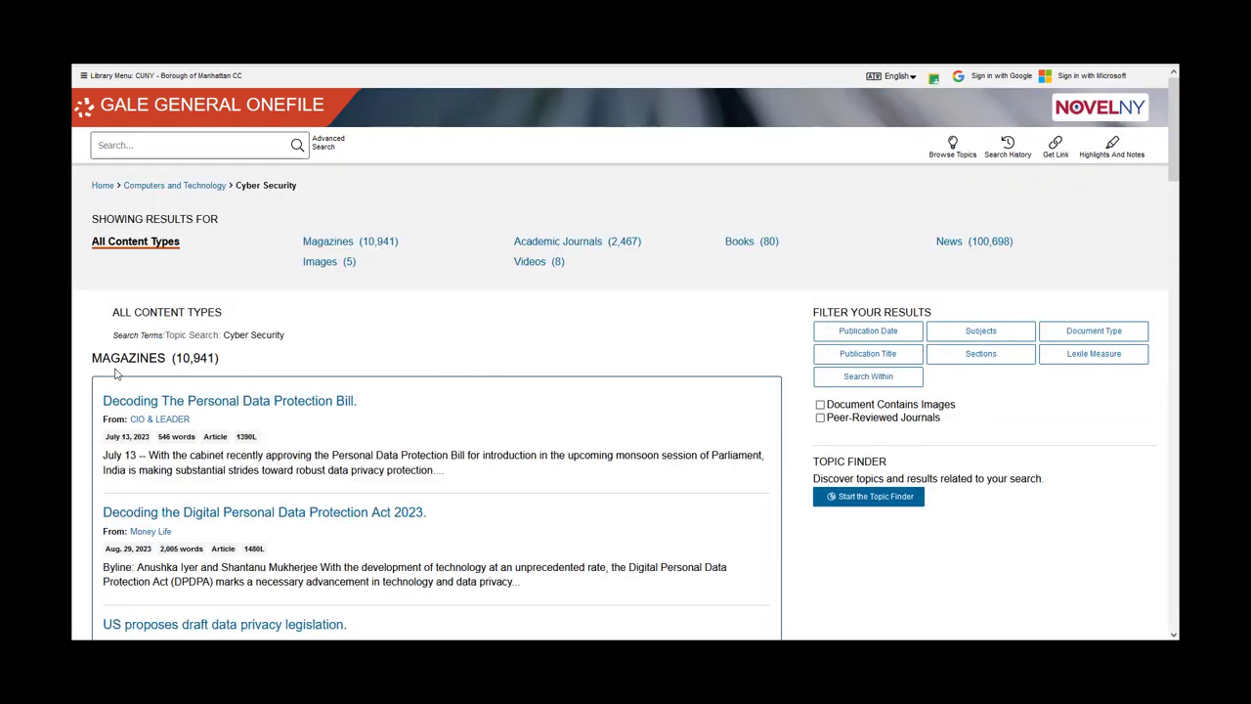
# Look through the Cyber Security results for magazines, academic journals, books, news, images and videos.
pyautogui.scroll(-5, 235, 384)
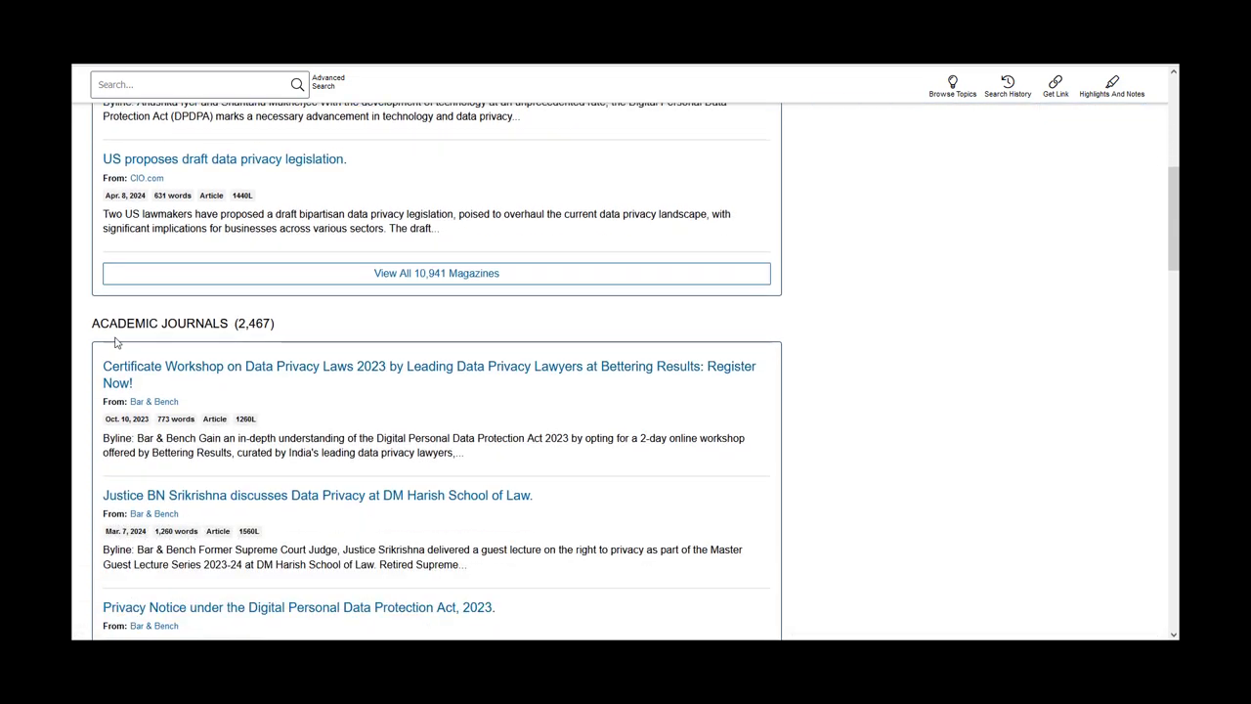
pyautogui.scroll(-4, 279, 358)
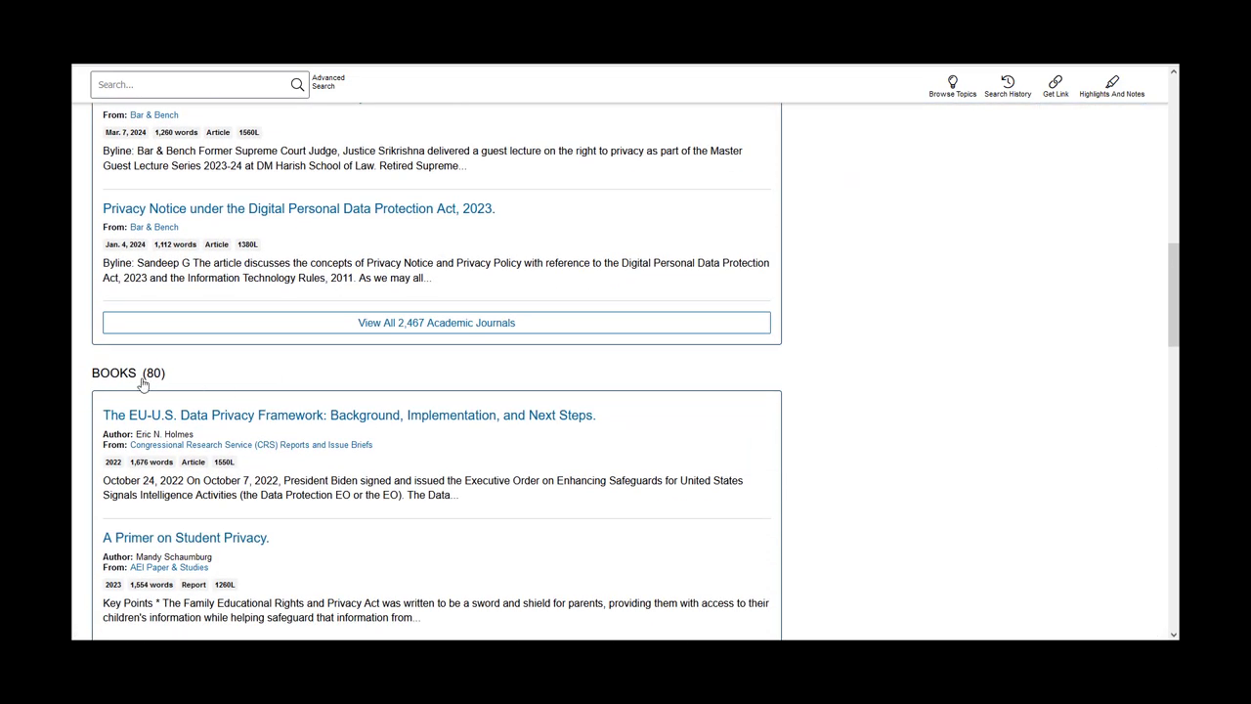
pyautogui.scroll(-4, 274, 385)
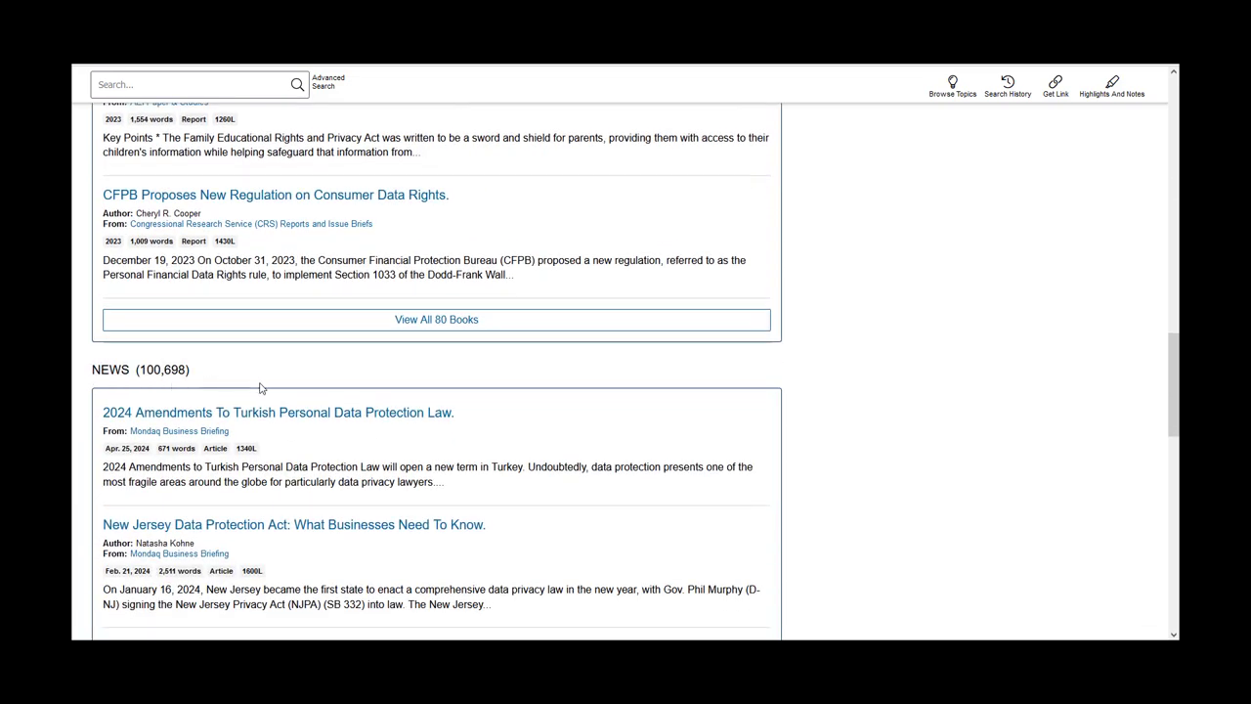
pyautogui.scroll(-1, 322, 389)
pyautogui.scroll(-4, 357, 390)
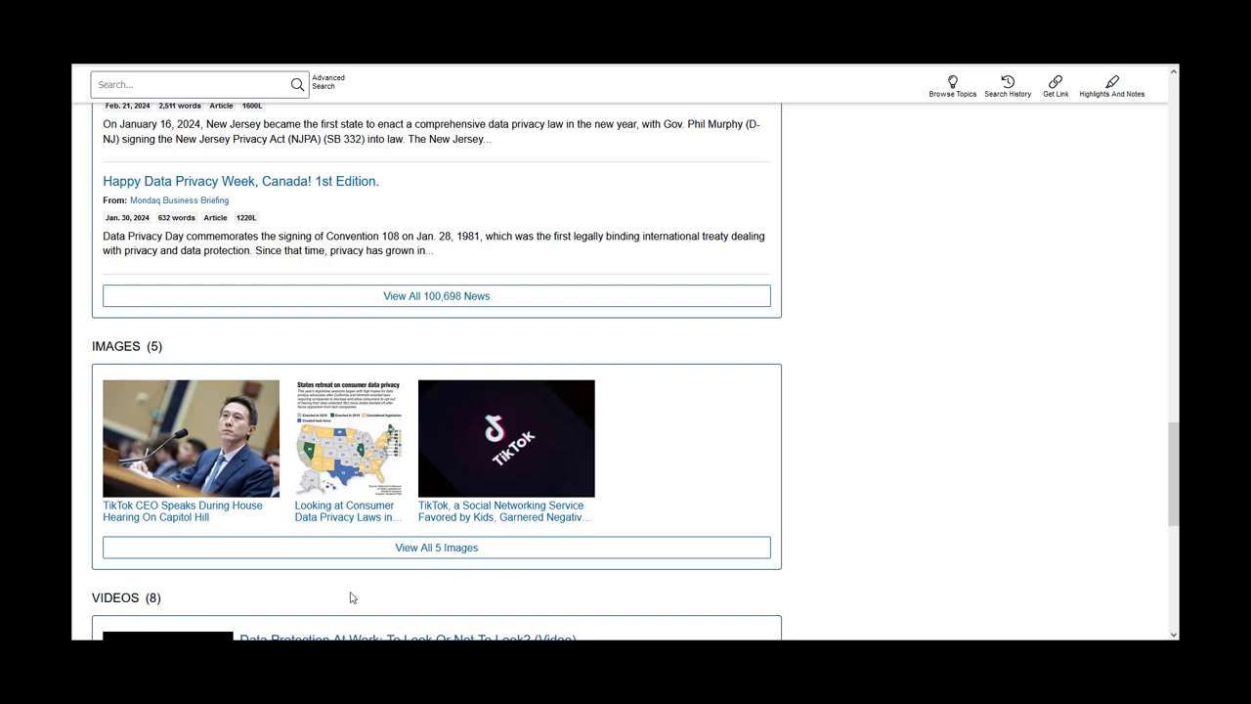
pyautogui.scroll(-6, 459, 594)
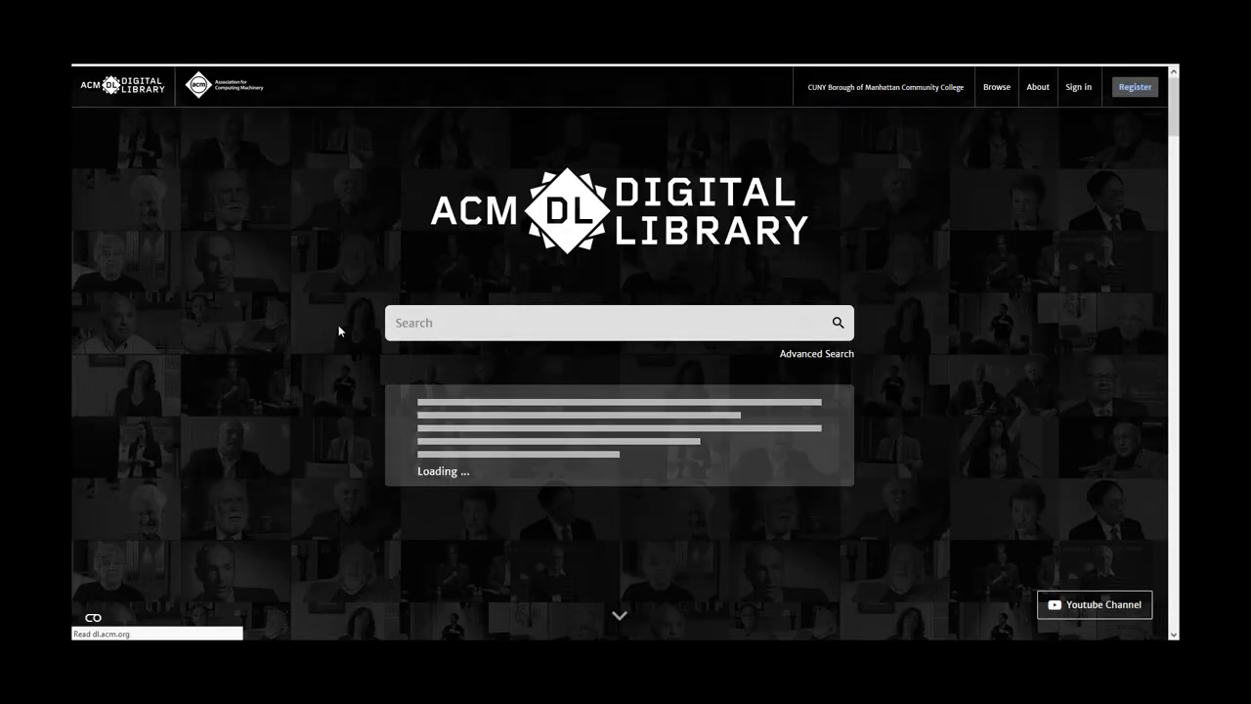
# In the ACM Digital Library, look through the home page sections from award winners to recently loaded issues, and return to its start.
pyautogui.scroll(-5, 307, 385)
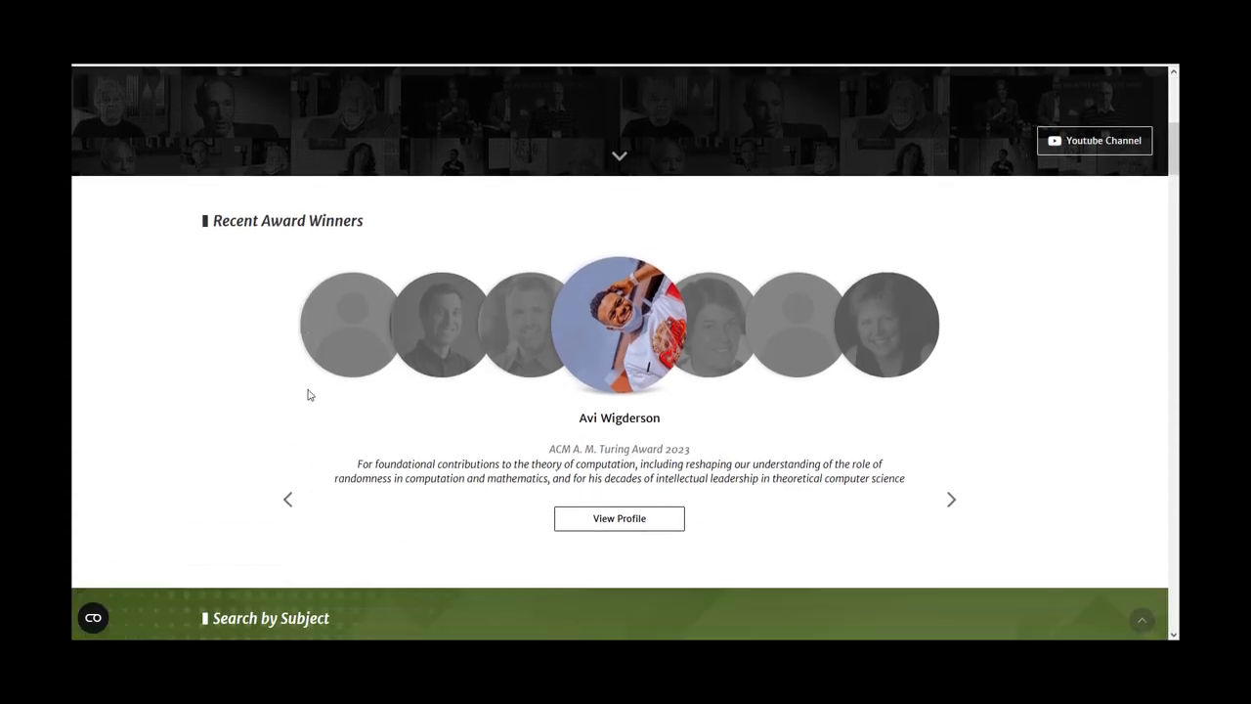
pyautogui.scroll(-6, 307, 395)
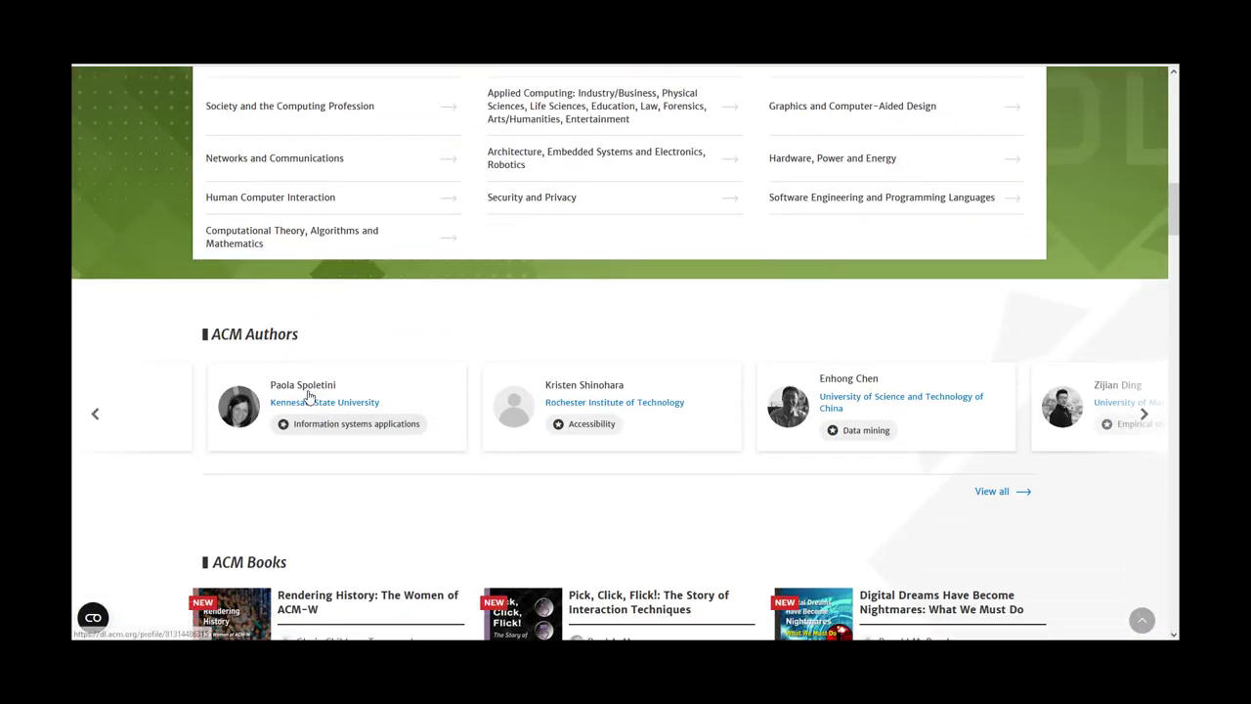
pyautogui.scroll(-8, 309, 398)
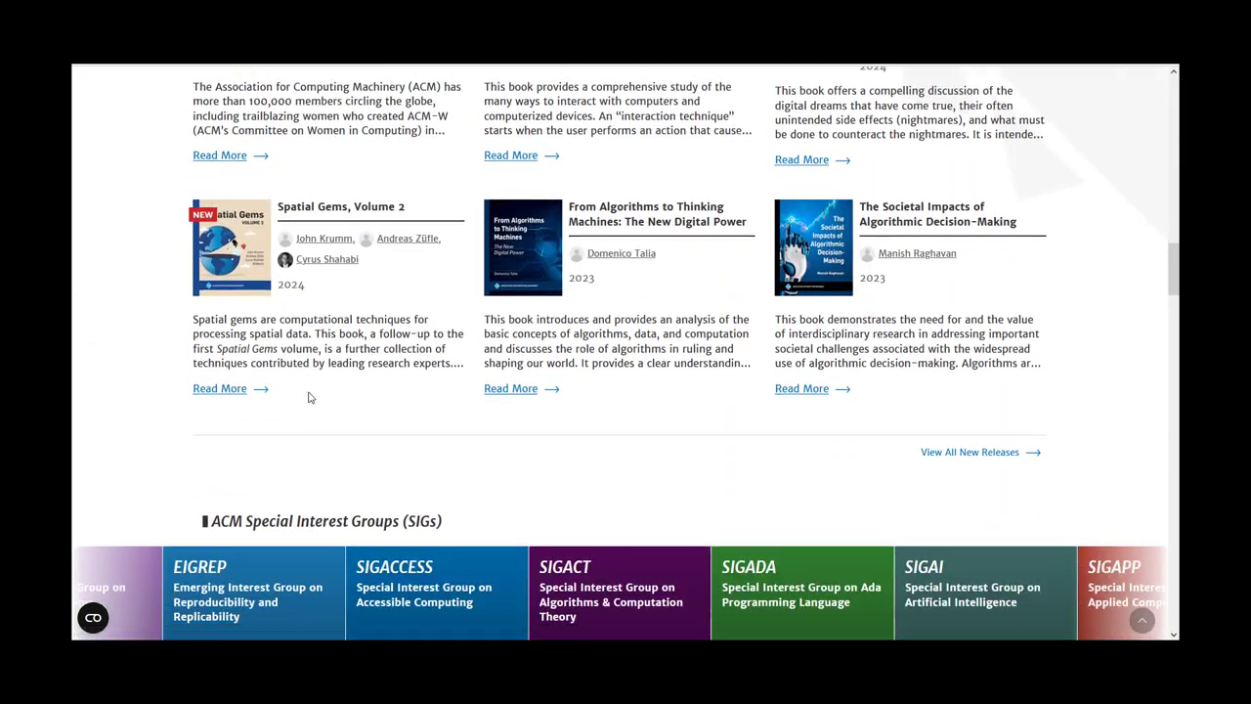
pyautogui.scroll(-5, 309, 396)
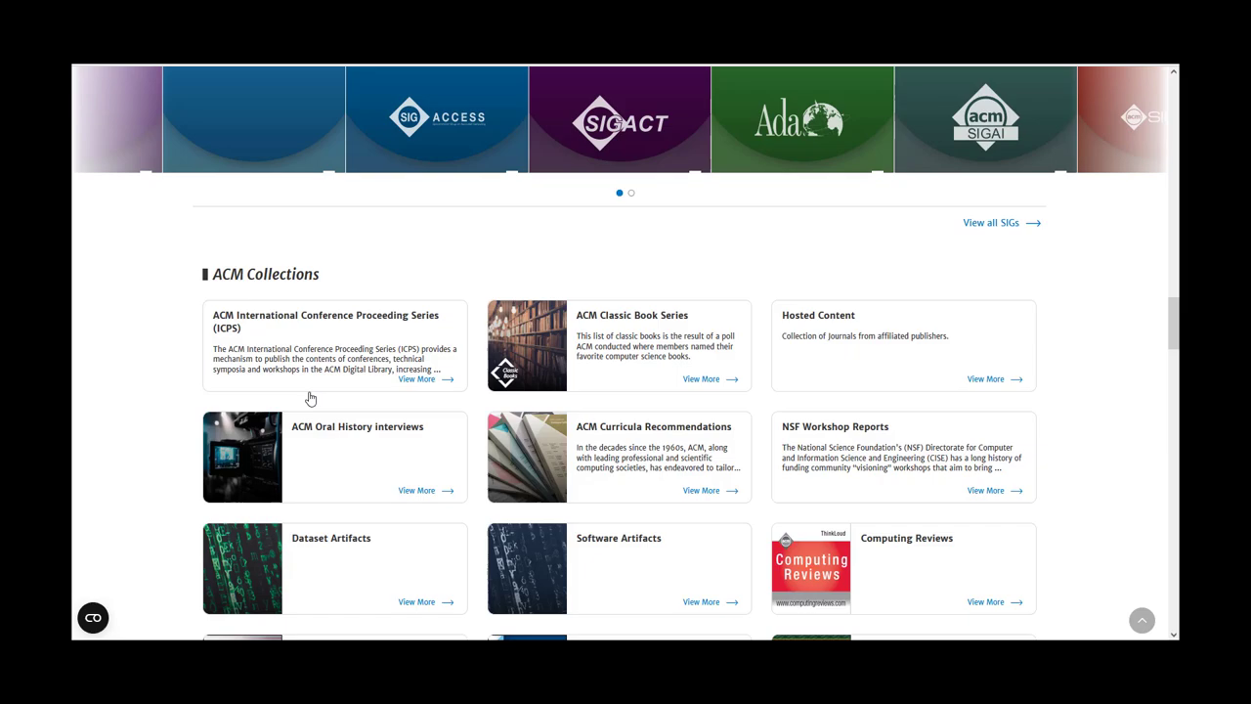
pyautogui.scroll(-8, 309, 397)
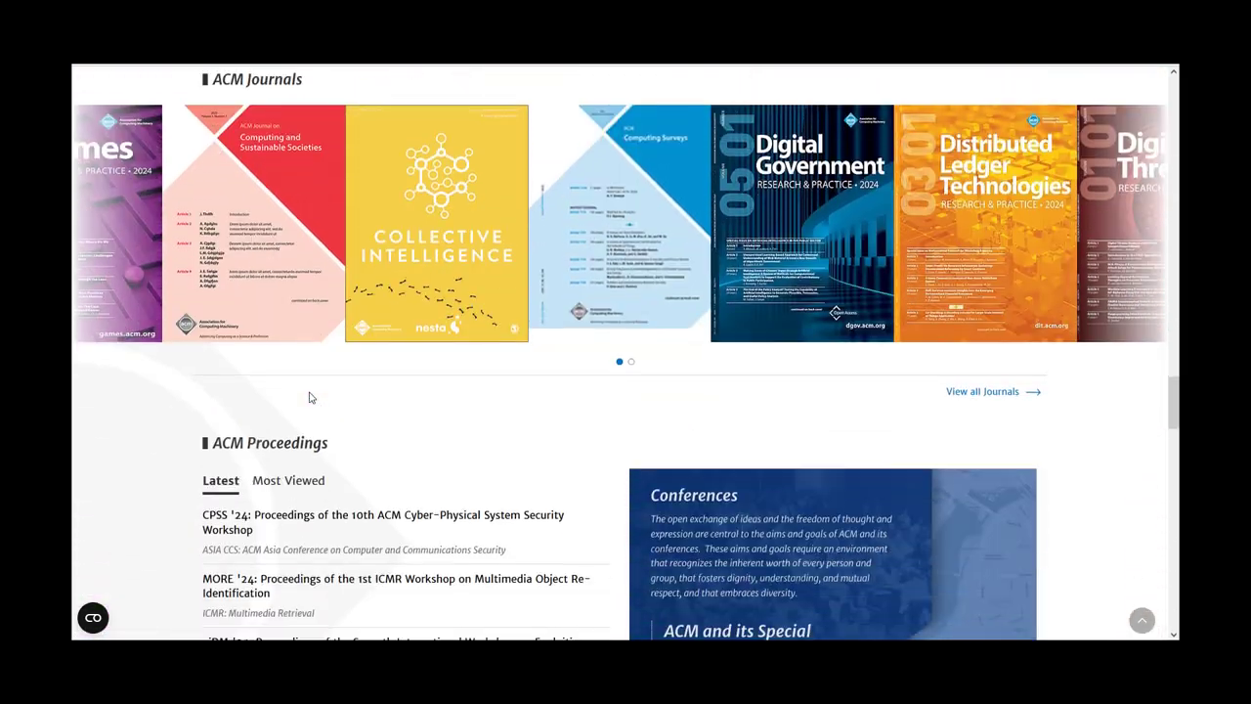
pyautogui.scroll(-10, 311, 396)
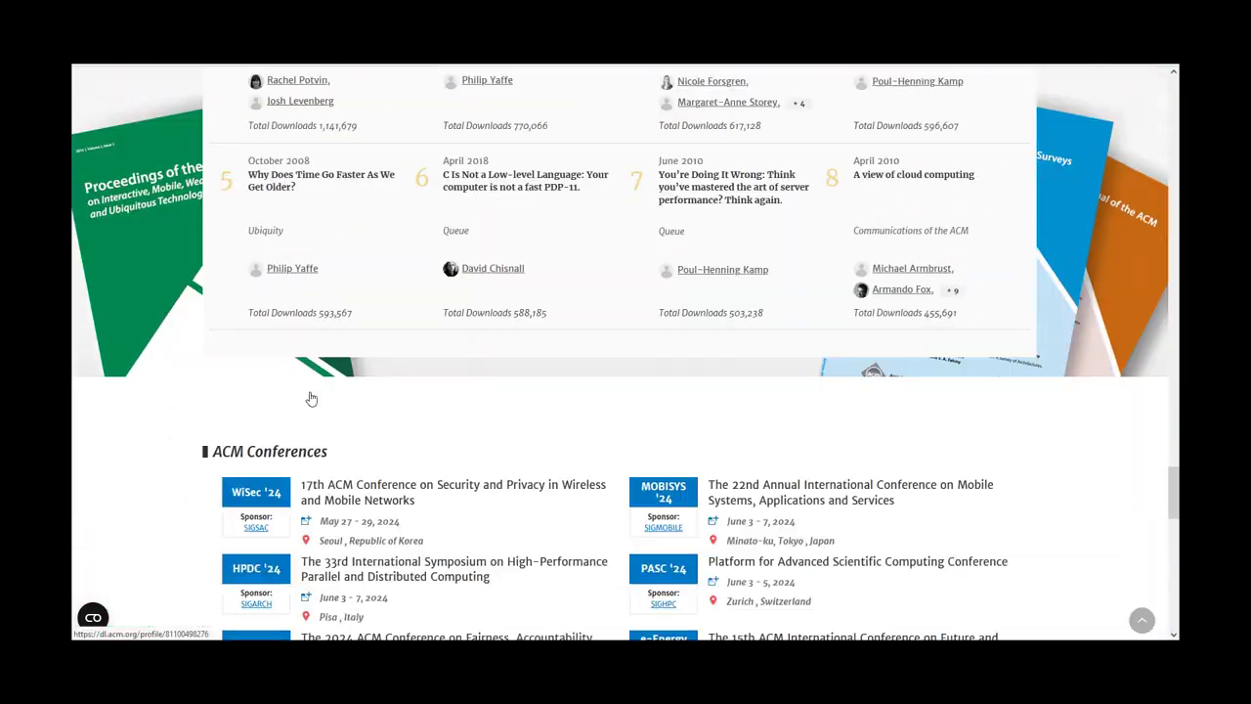
pyautogui.scroll(-10, 311, 398)
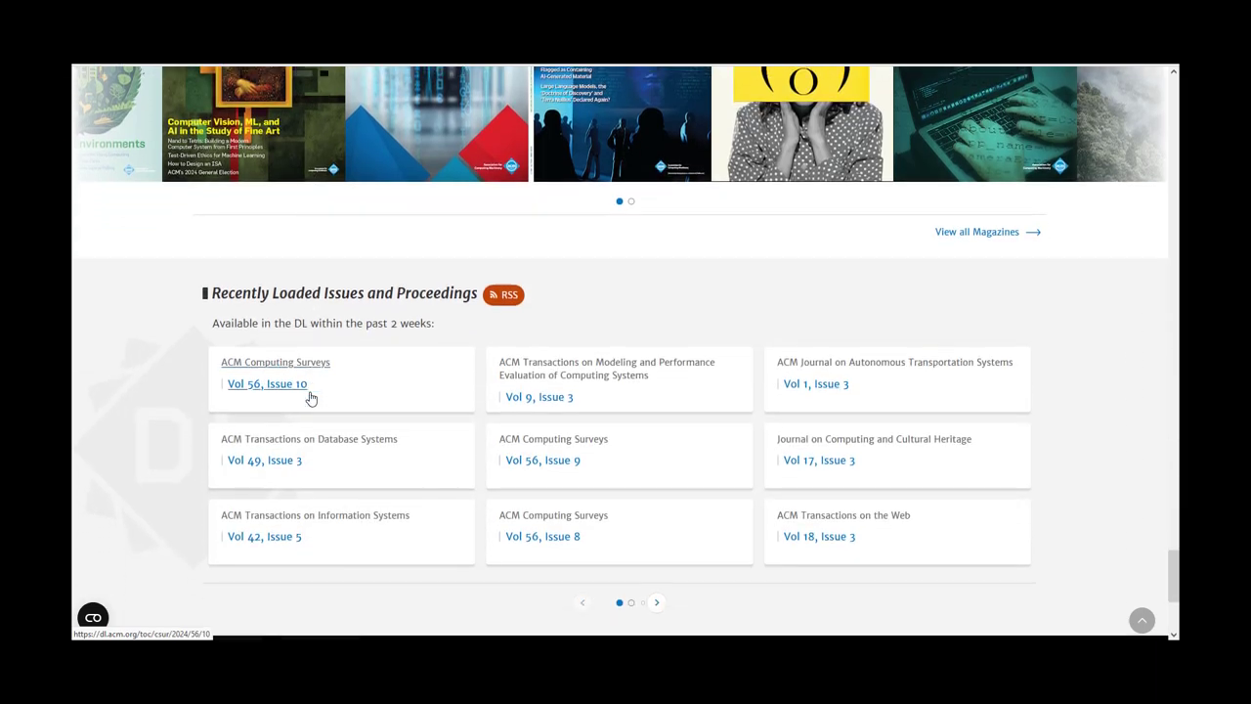
pyautogui.press('Home')
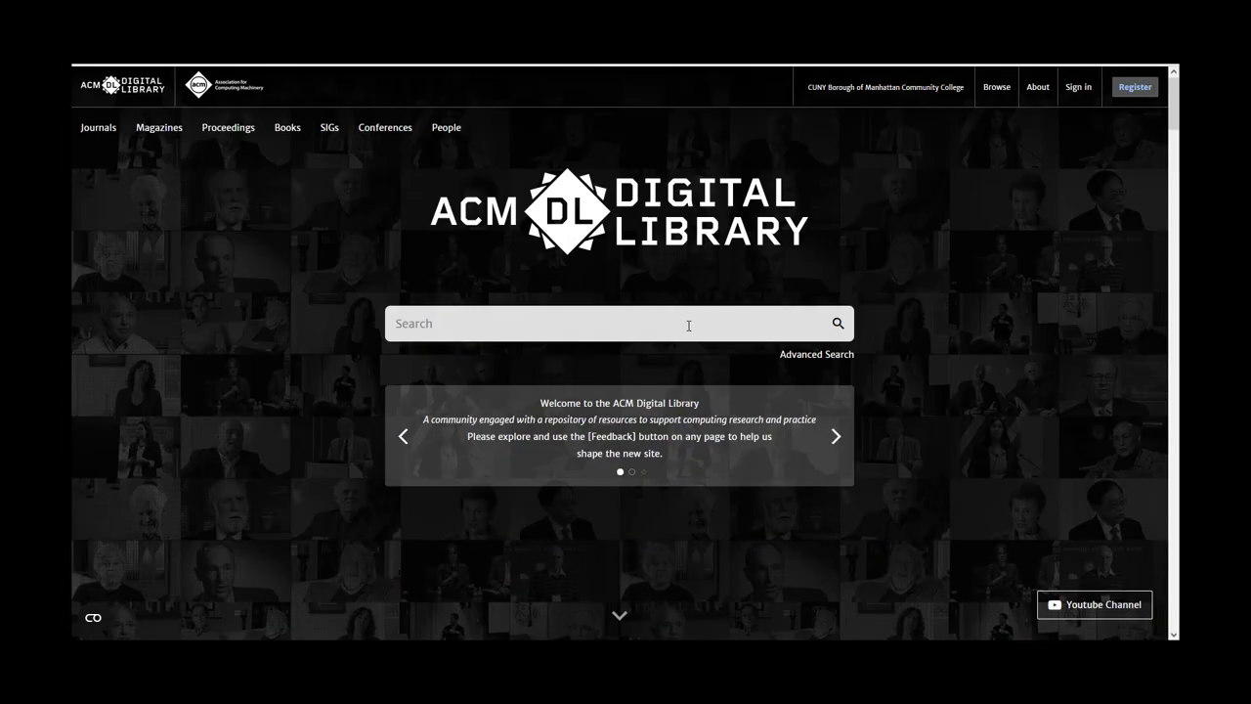
# Open the advanced search and enter "Artficial Intelligence" and "Cloud computing" as two separate search terms.
pyautogui.click(779, 362)
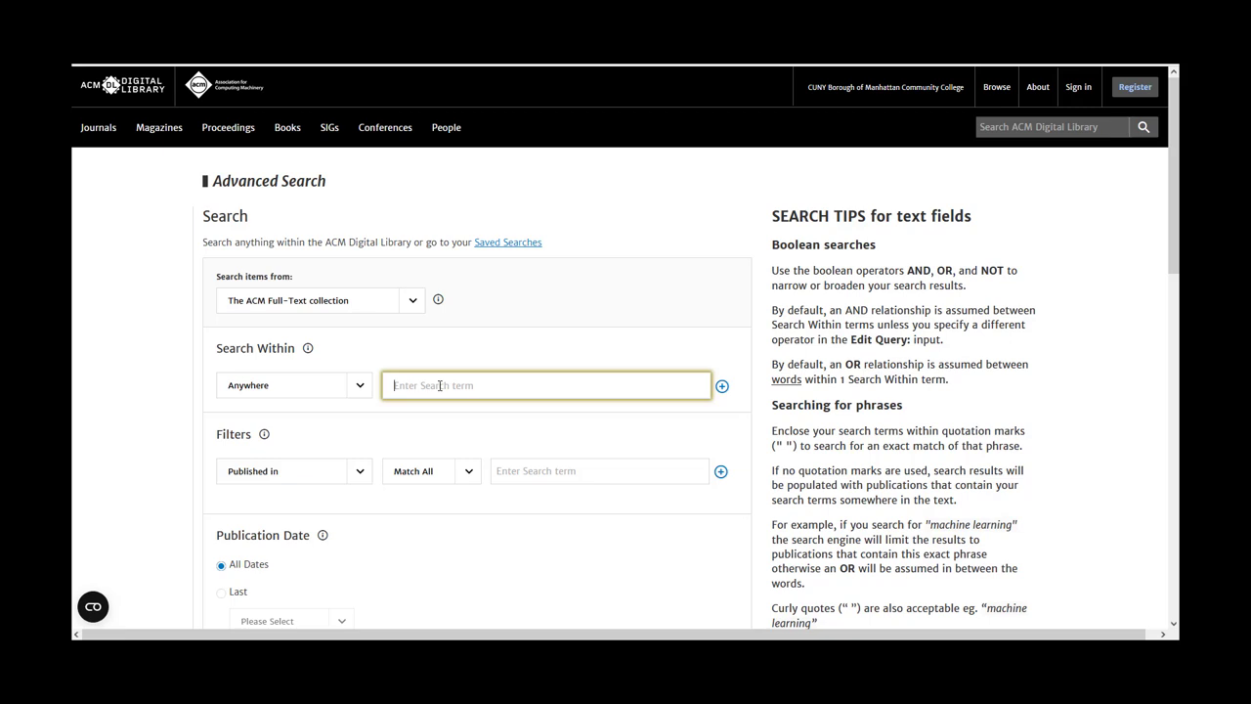
pyautogui.write('Artficial Intelligence')
pyautogui.click(722, 387)
pyautogui.click(607, 451)
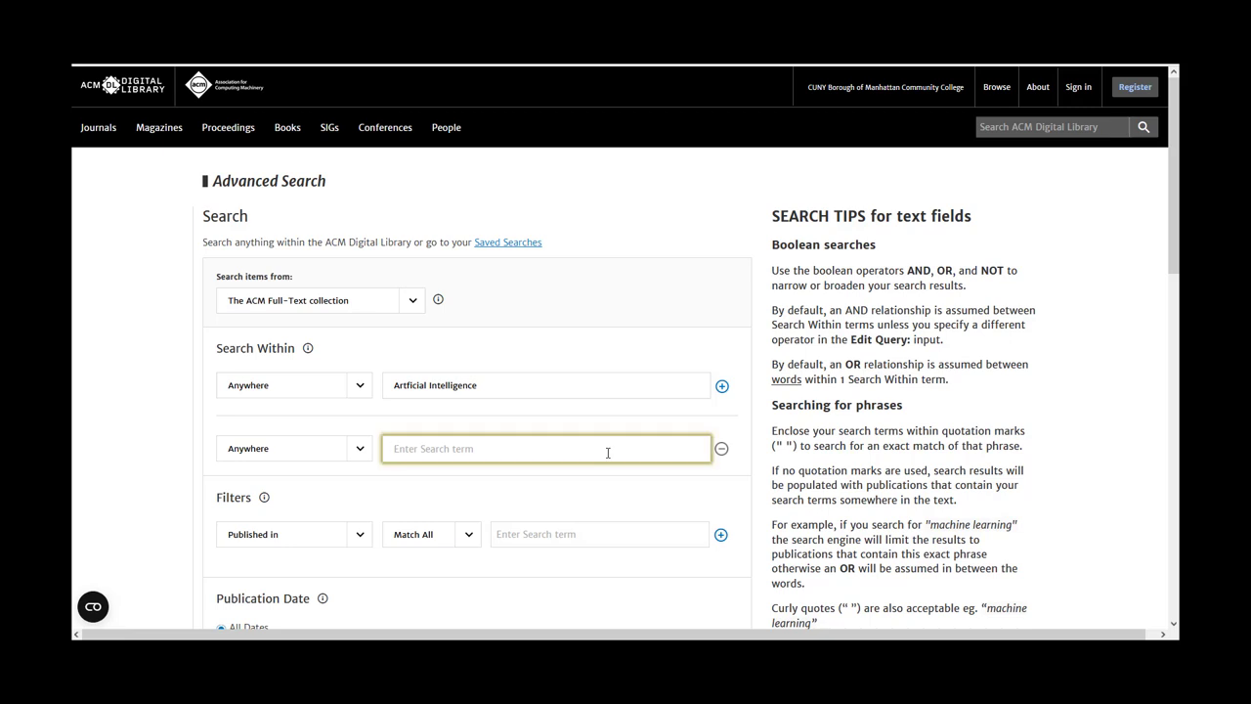
pyautogui.write('Cloud computing')
# Set both search terms to be searched within Full text.
pyautogui.click(358, 386)
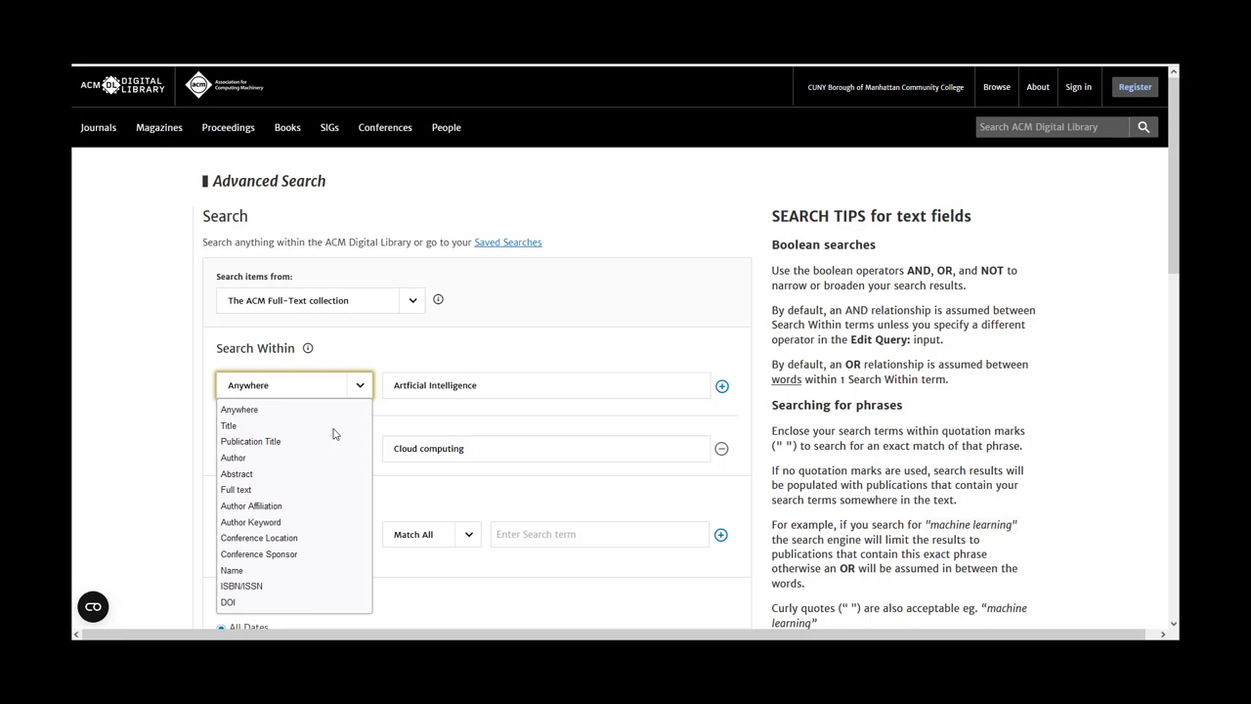
pyautogui.click(329, 489)
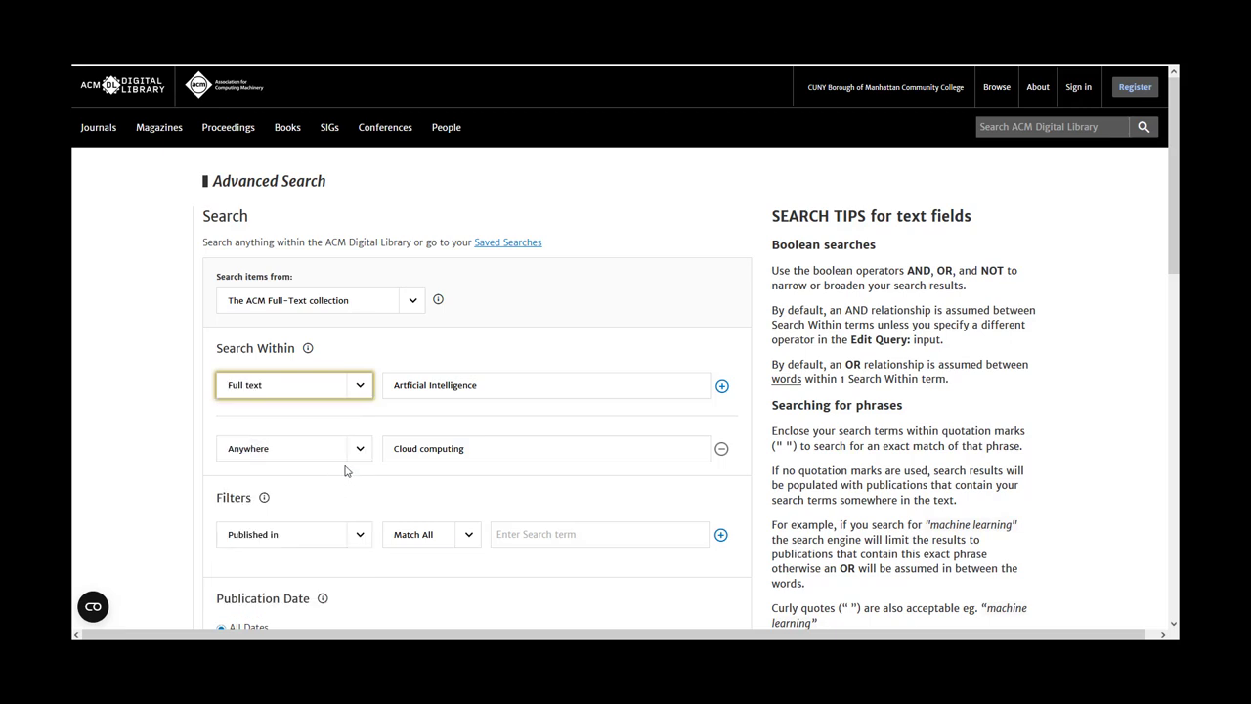
pyautogui.click(359, 448)
pyautogui.click(334, 311)
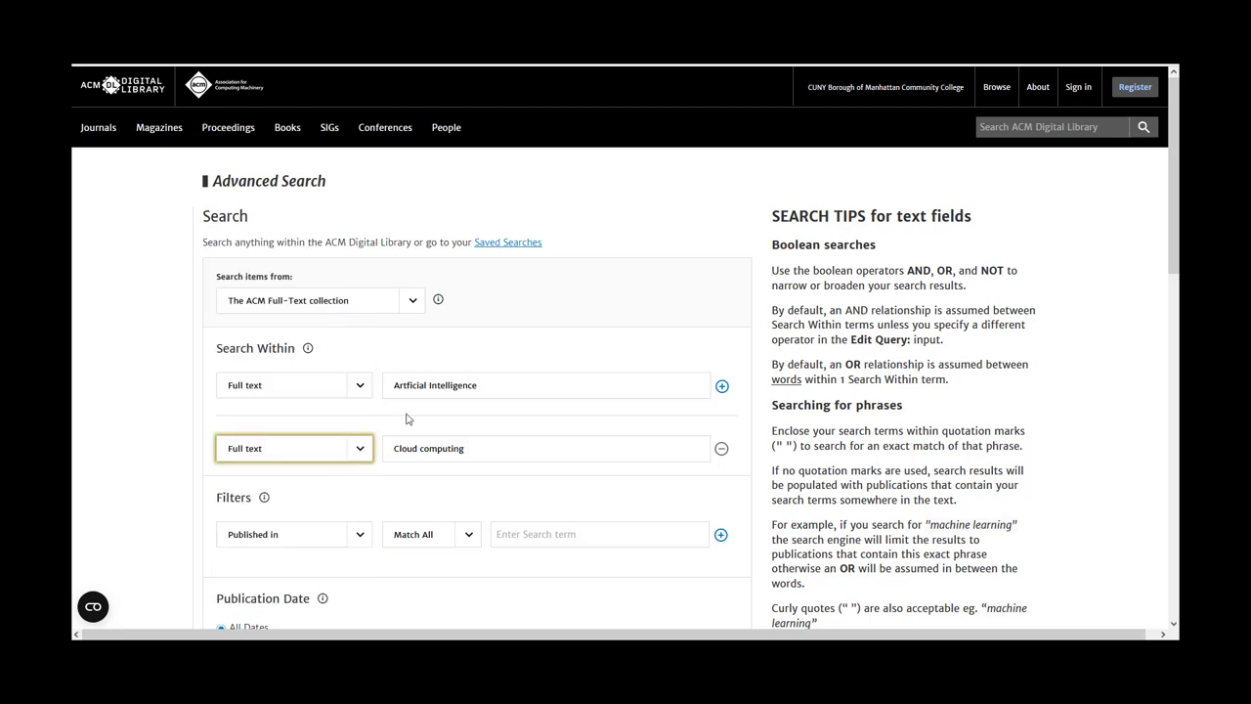
pyautogui.scroll(-2, 464, 525)
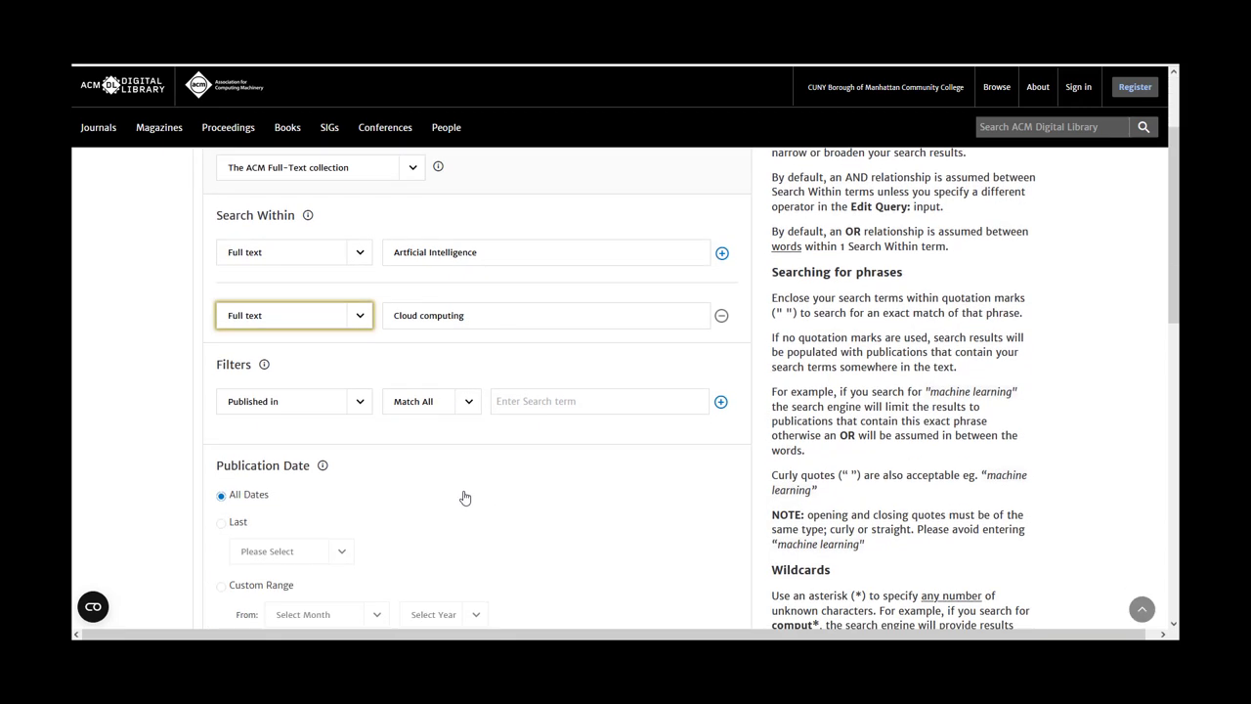
pyautogui.click(361, 404)
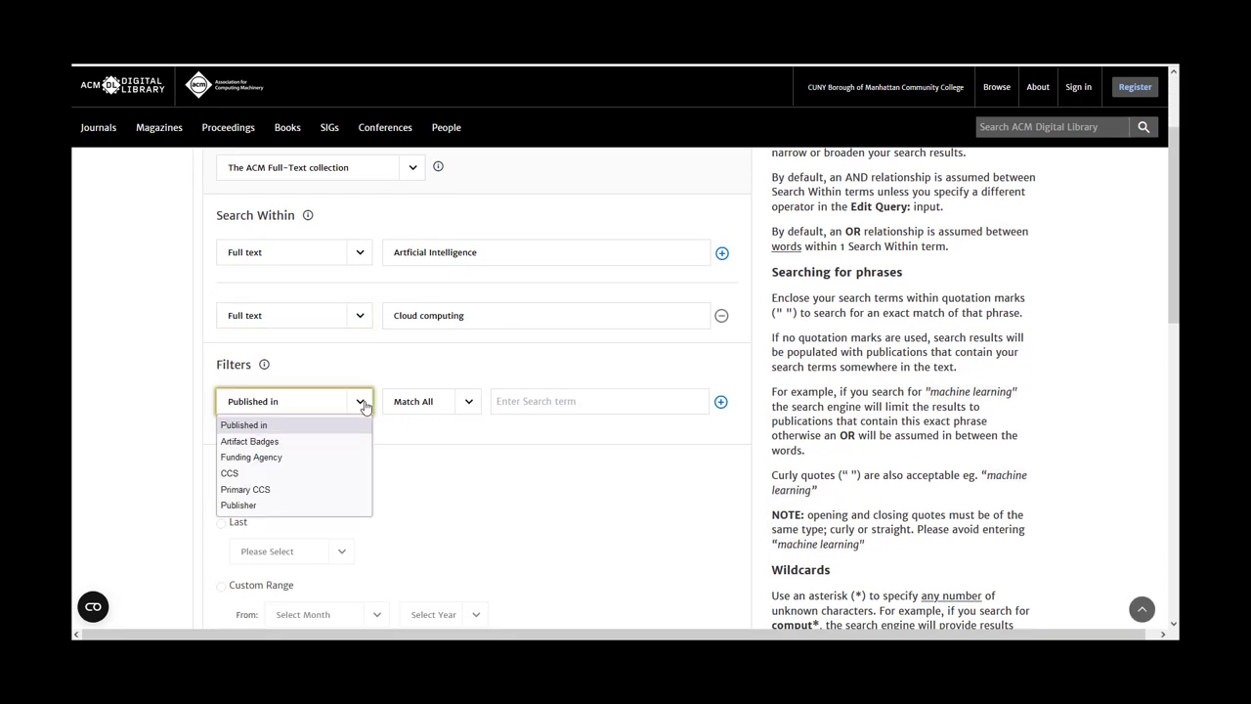
pyautogui.click(363, 404)
pyautogui.click(469, 407)
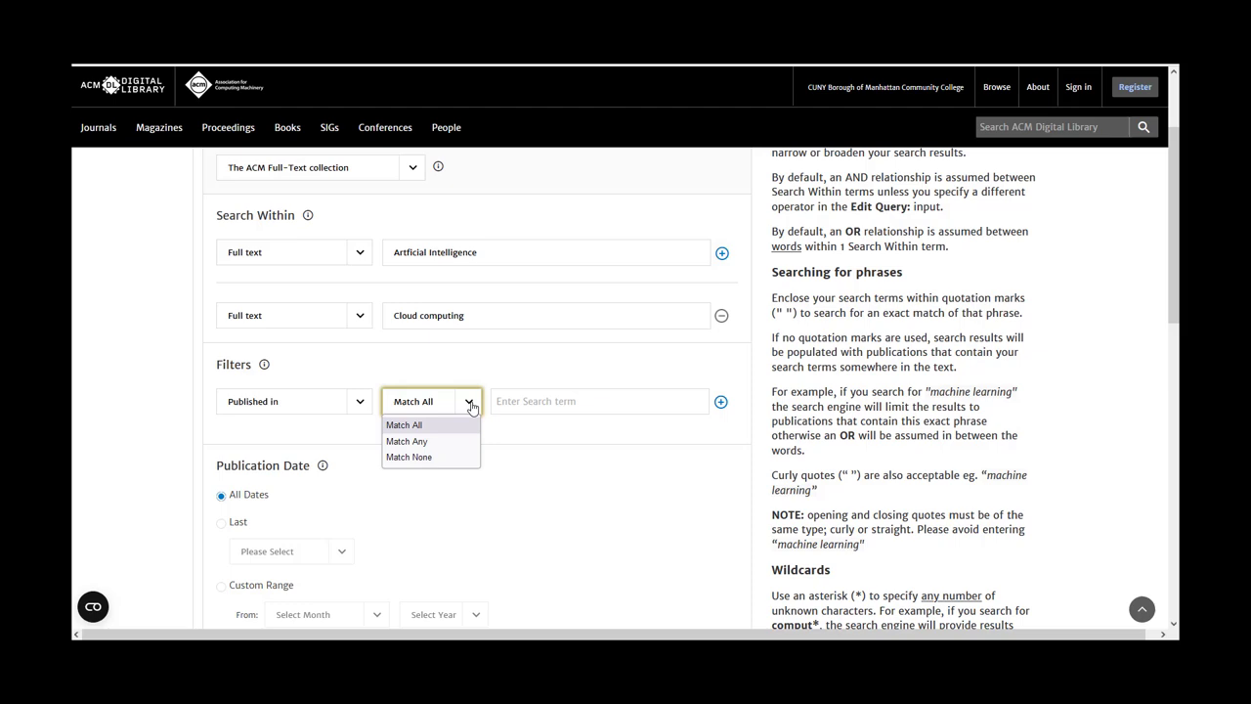
pyautogui.click(462, 405)
# Limit the publication date to the past 5 years and run the advanced search.
pyautogui.scroll(-2, 382, 509)
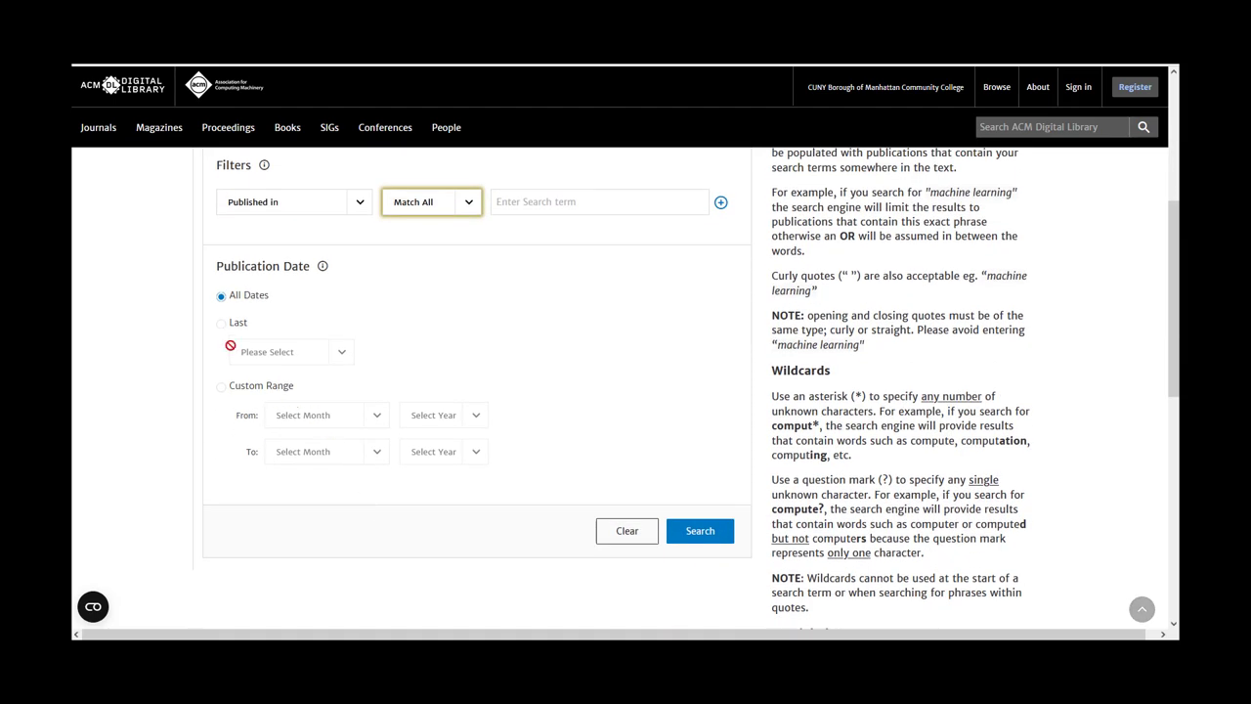
pyautogui.click(222, 324)
pyautogui.click(340, 355)
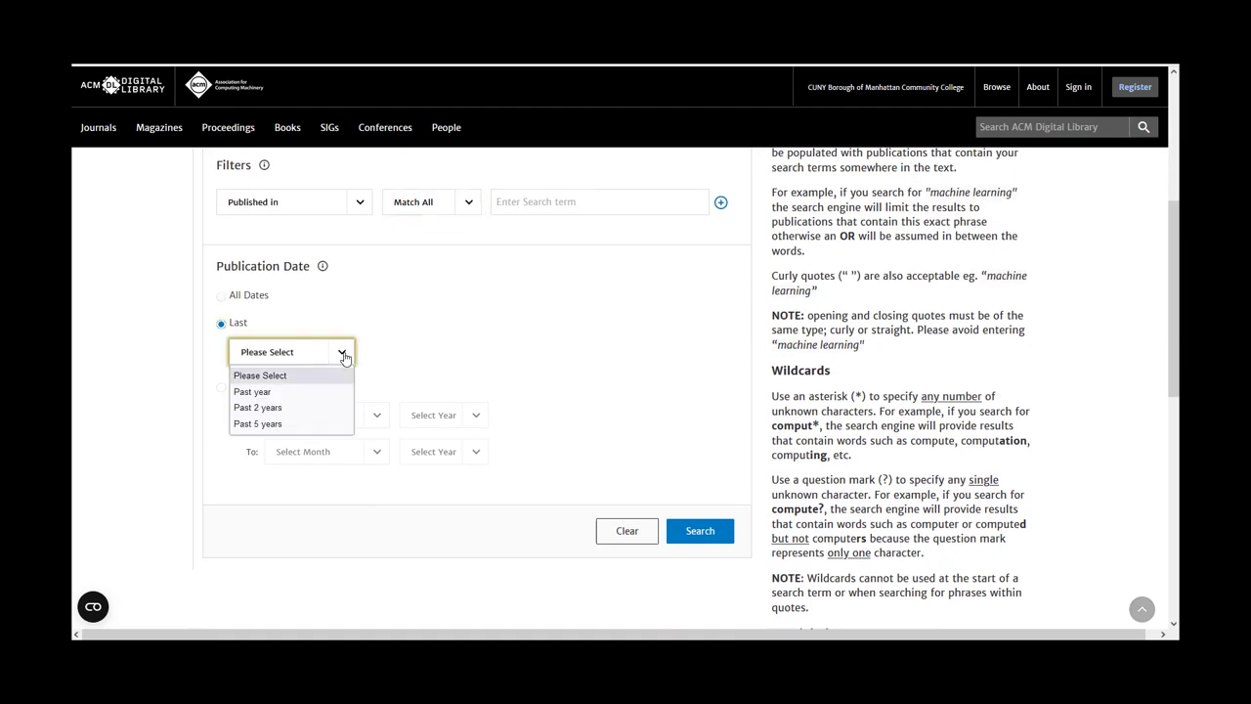
pyautogui.click(314, 423)
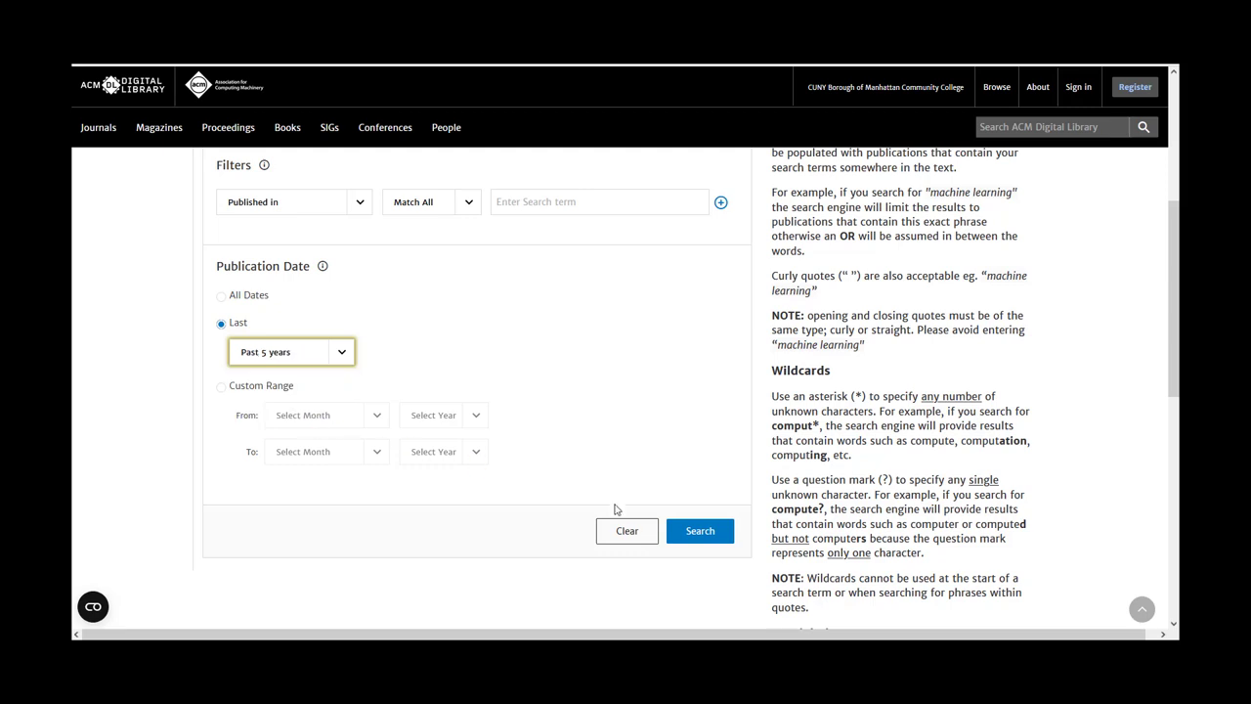
pyautogui.click(689, 537)
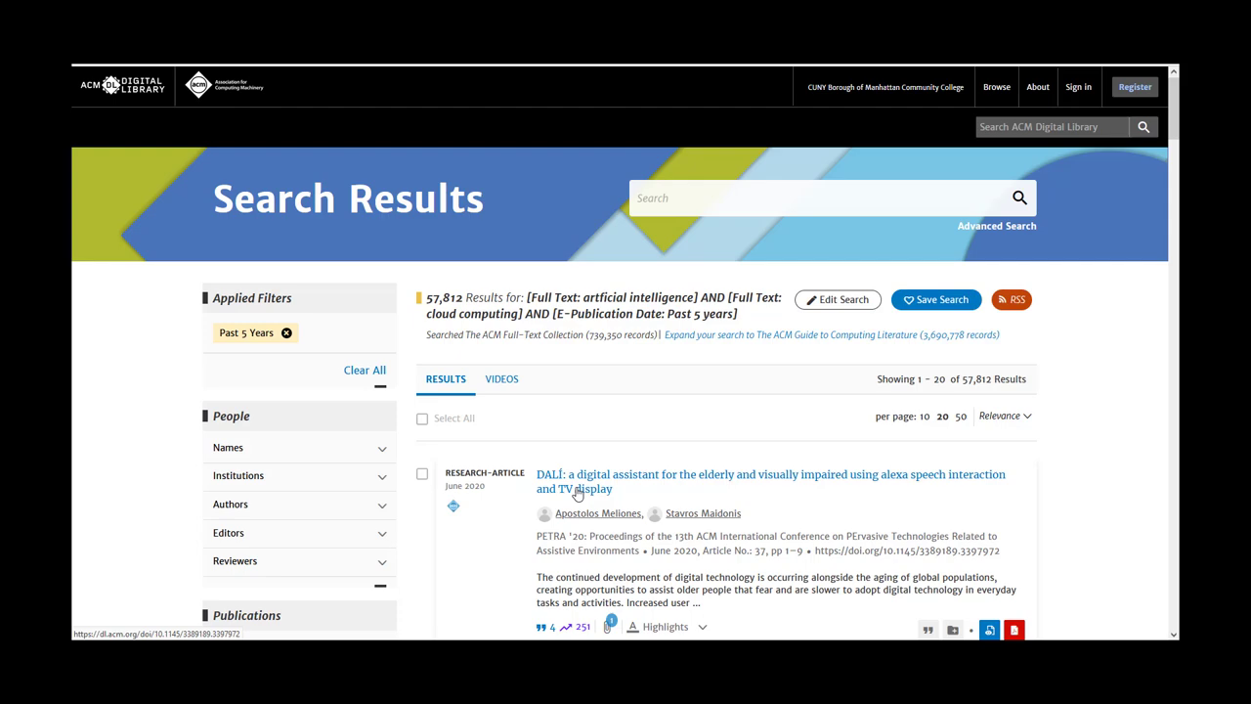
# Look through the search results and the available filters for people, publications, conferences, reproducibility badges and publication date.
pyautogui.scroll(-3, 508, 469)
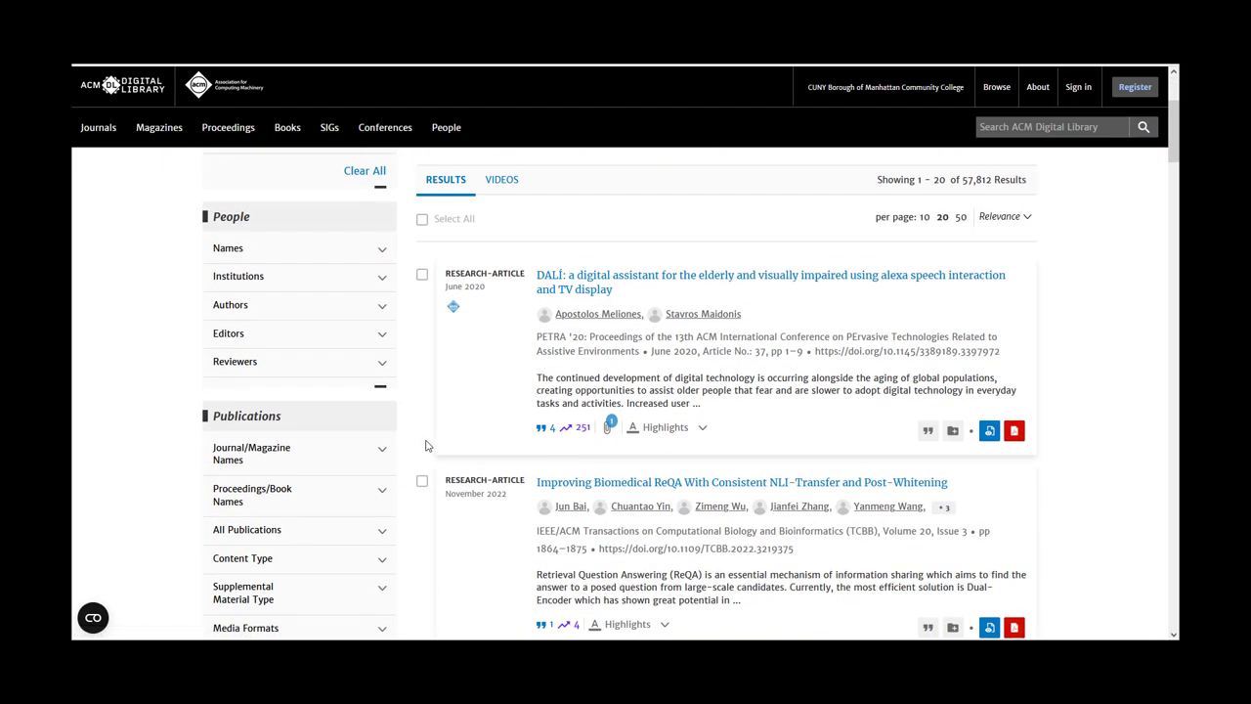
pyautogui.scroll(-3, 427, 442)
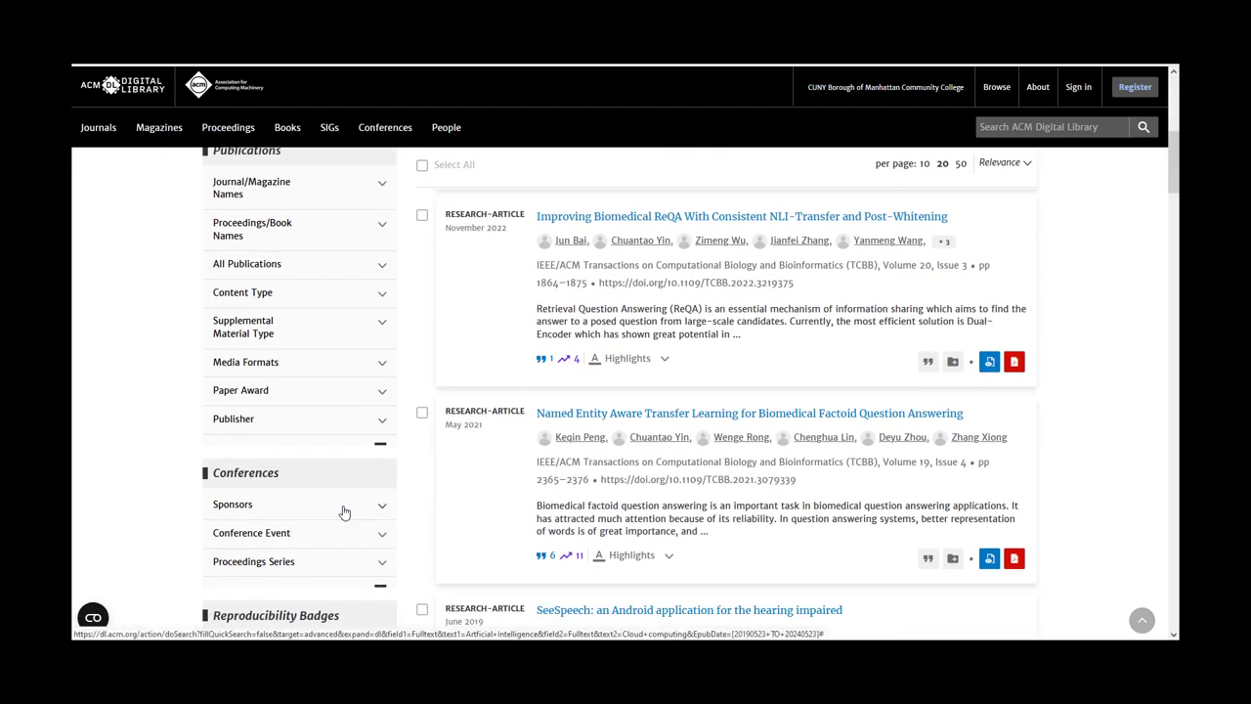
pyautogui.scroll(-3, 357, 514)
pyautogui.scroll(-3, 344, 512)
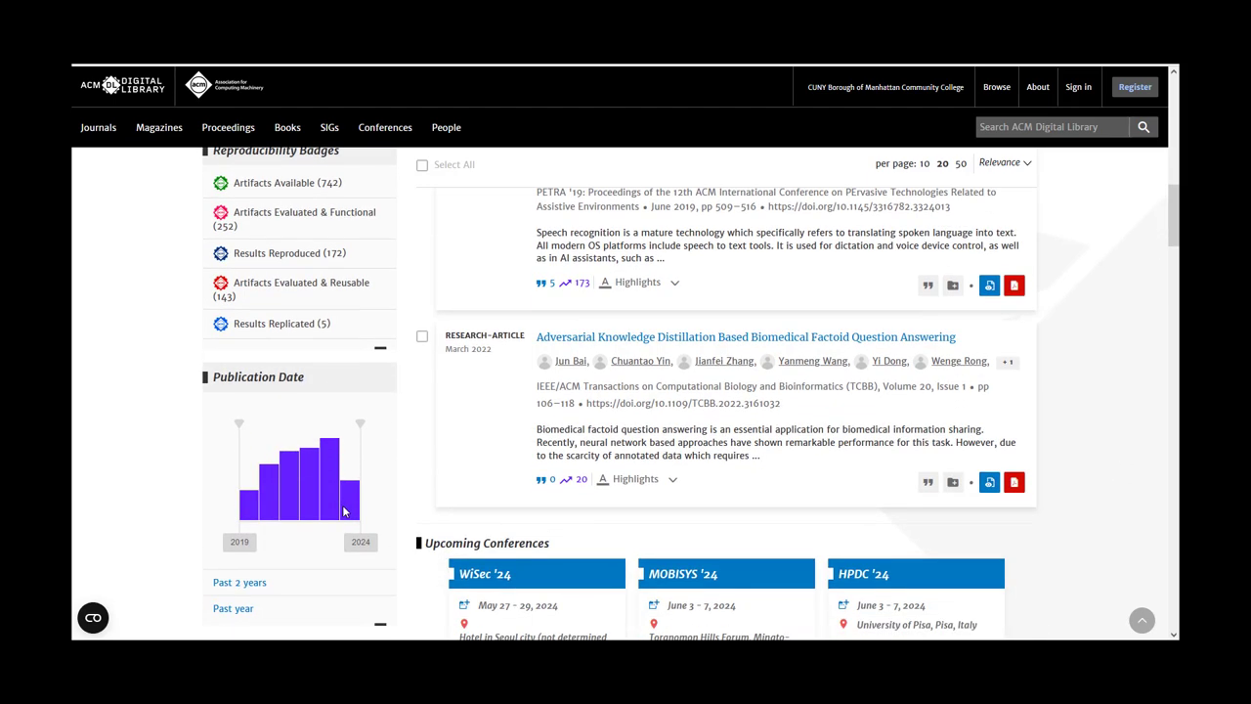
# Narrow the publication date to 2021–2024 and open the article "Blockchain-based solutions for Cloud Computing Security: A Survey".
pyautogui.moveTo(243, 479); pyautogui.dragTo(300, 480)
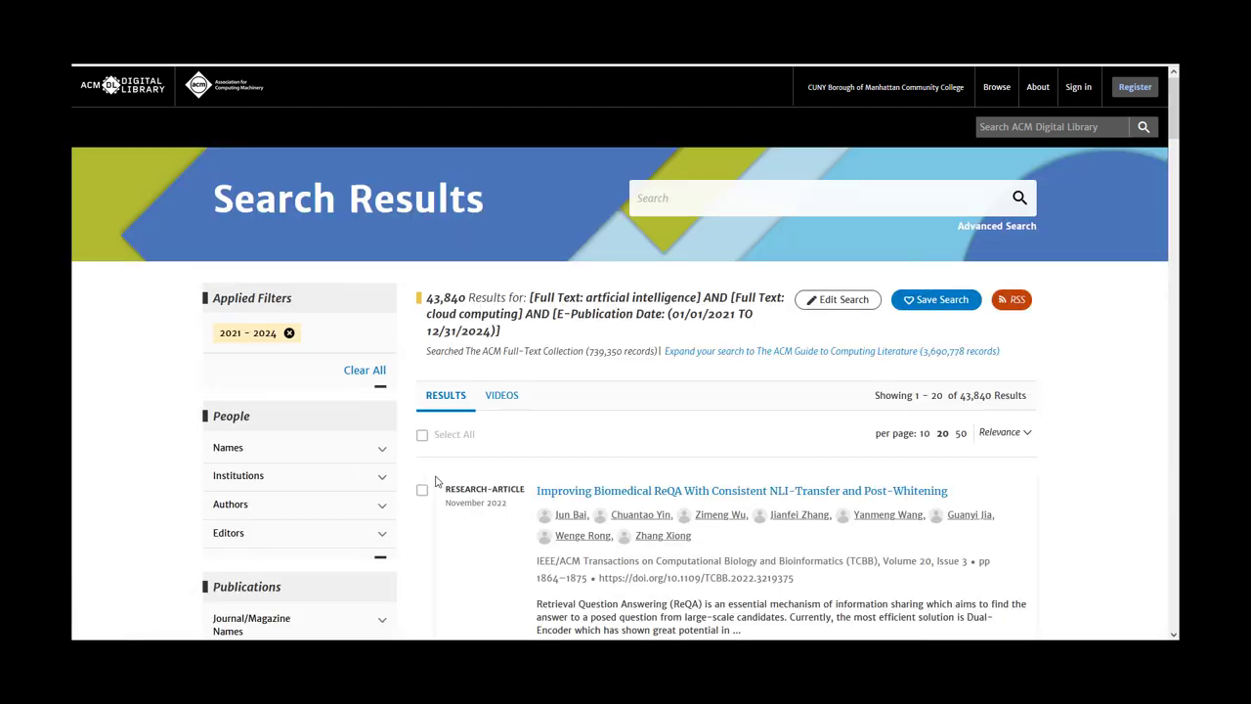
pyautogui.scroll(-2, 616, 313)
pyautogui.scroll(-5, 645, 342)
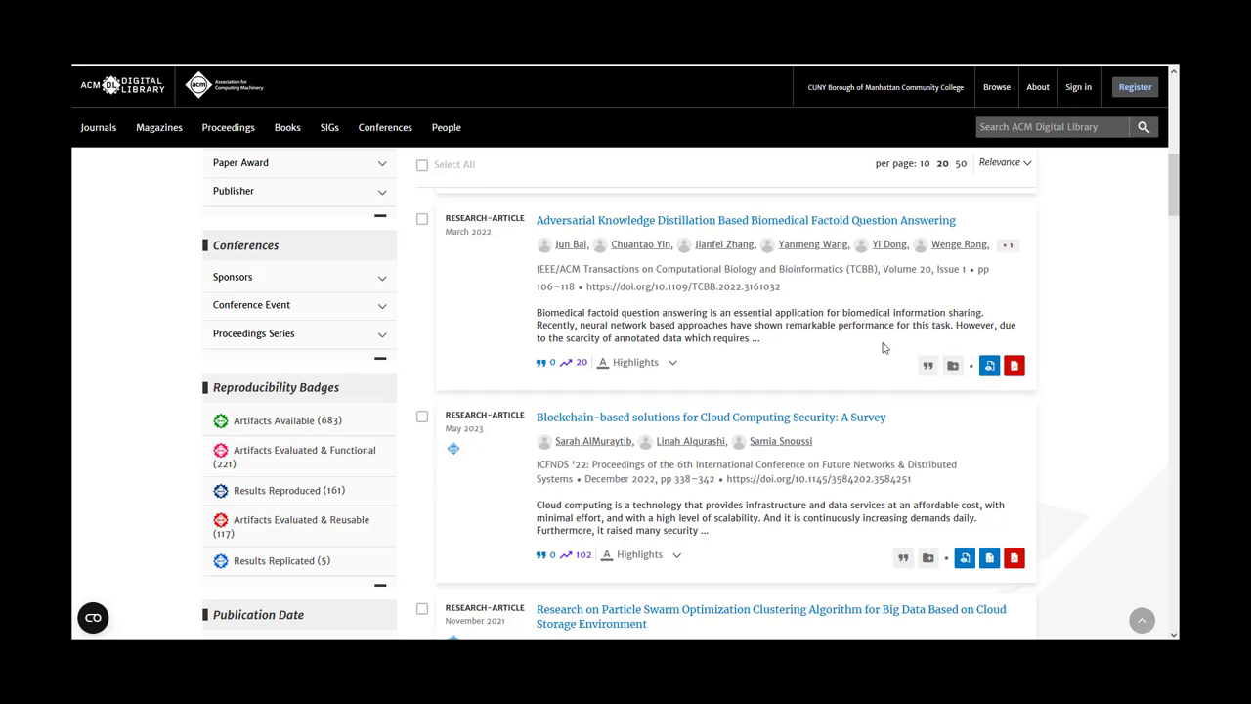
pyautogui.click(769, 420)
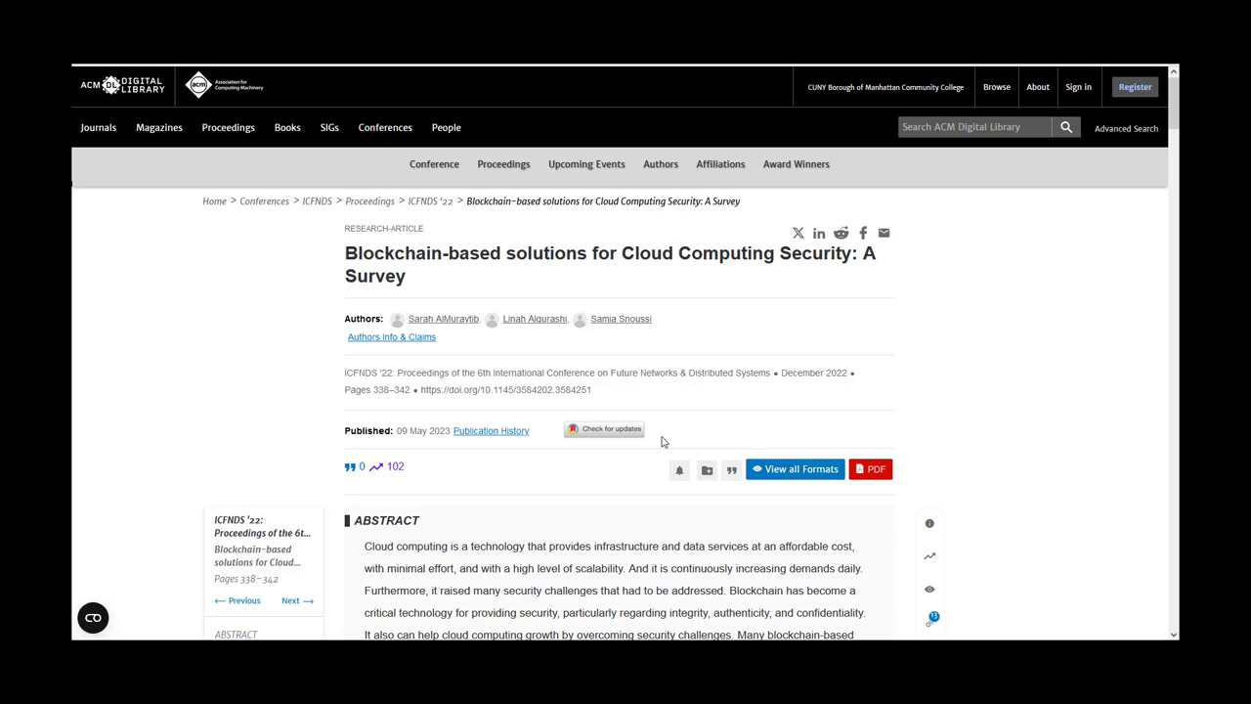
# Look through the article's abstract, references, index terms, recommendations and comments.
pyautogui.scroll(-3, 620, 480)
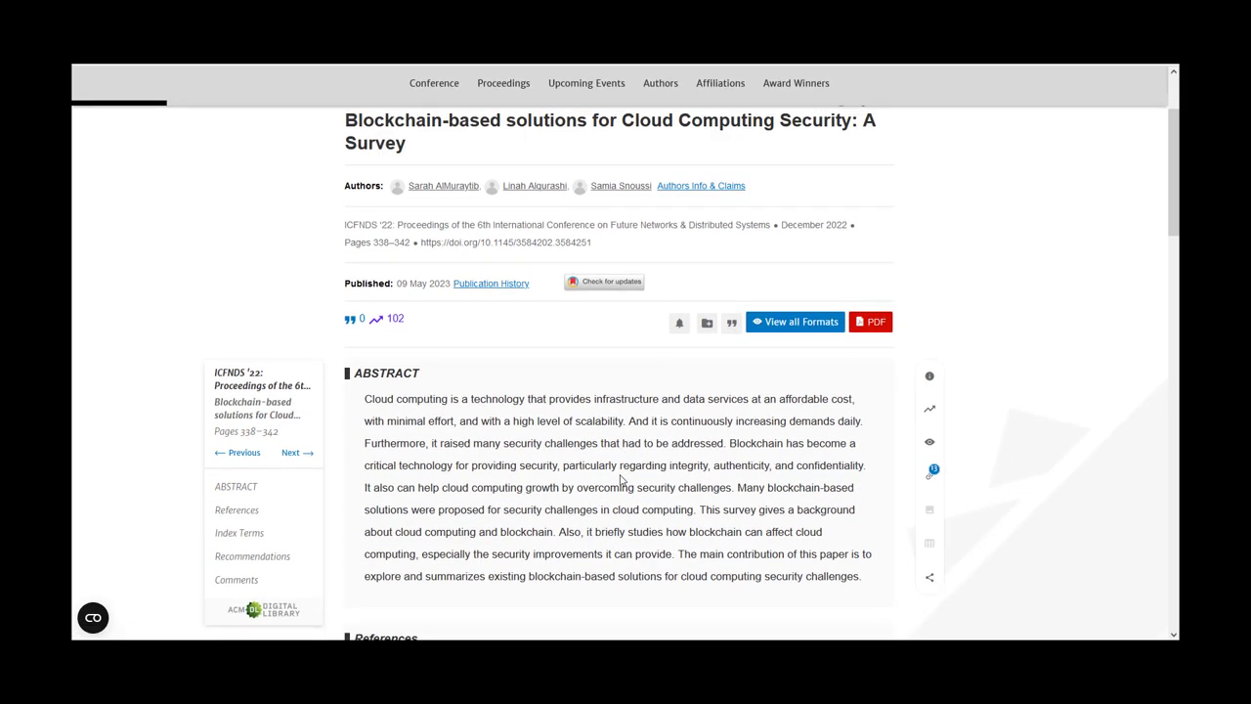
pyautogui.scroll(-2, 620, 480)
pyautogui.scroll(-4, 621, 475)
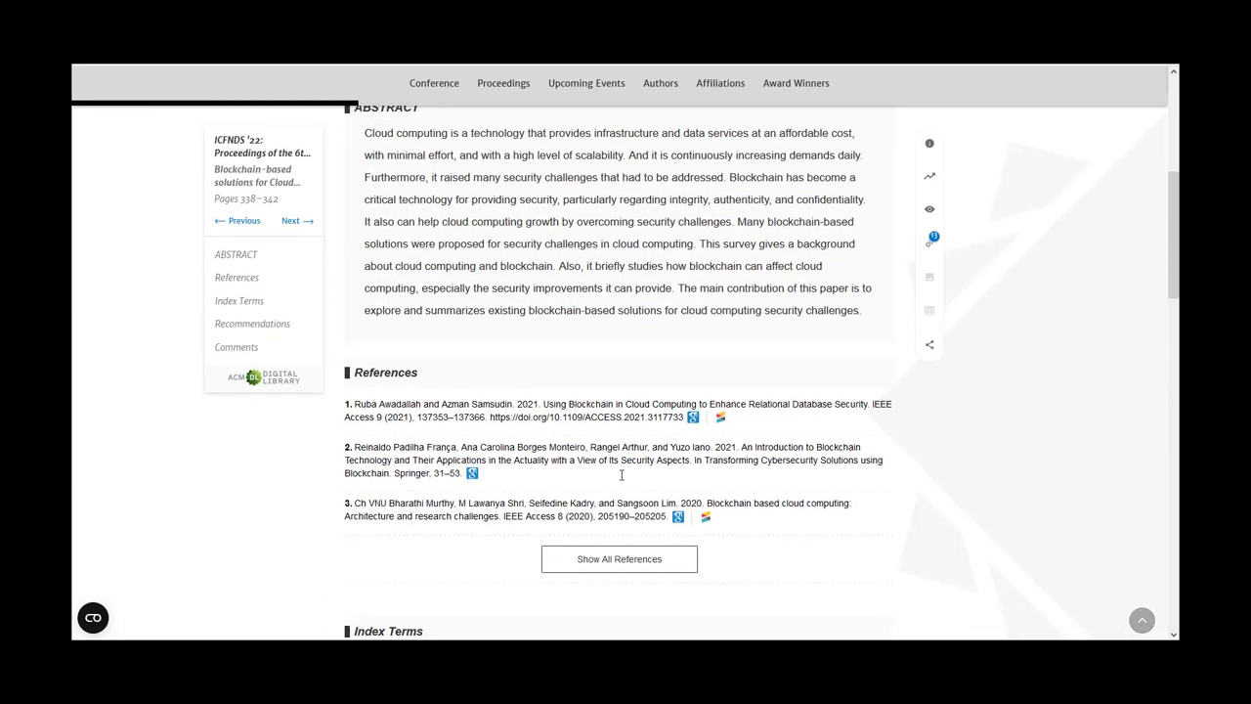
pyautogui.scroll(-10, 621, 475)
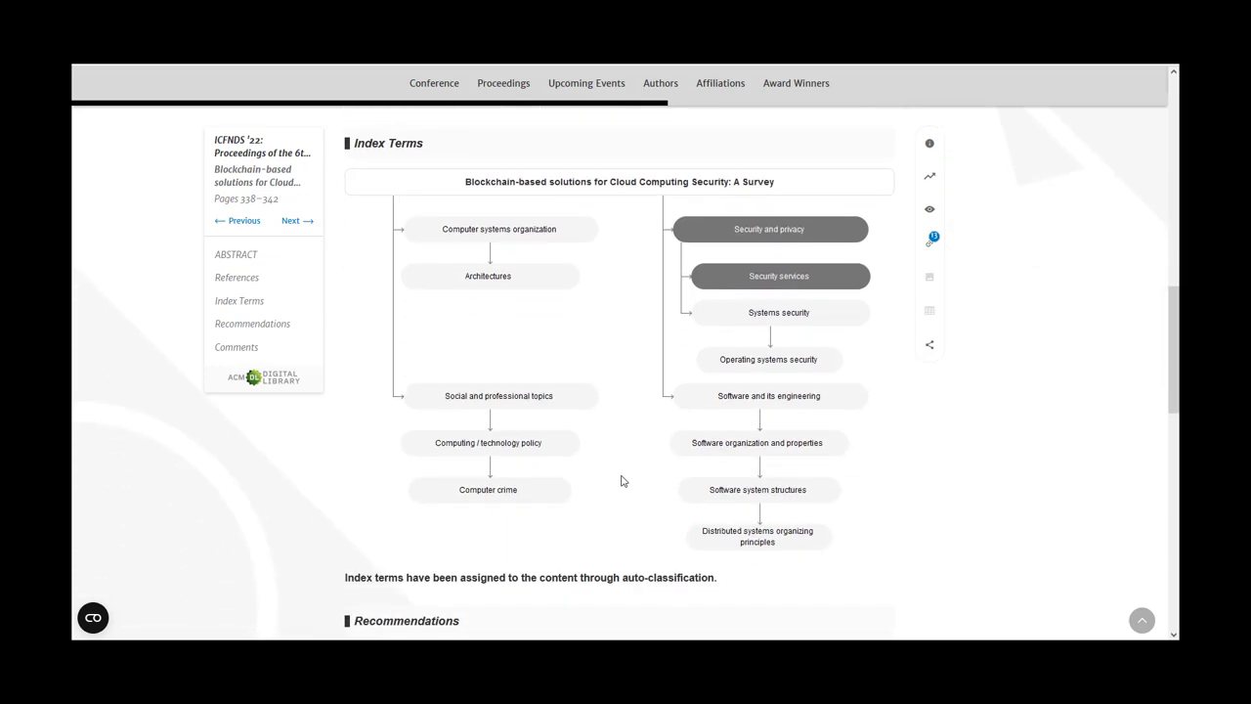
pyautogui.scroll(-15, 621, 480)
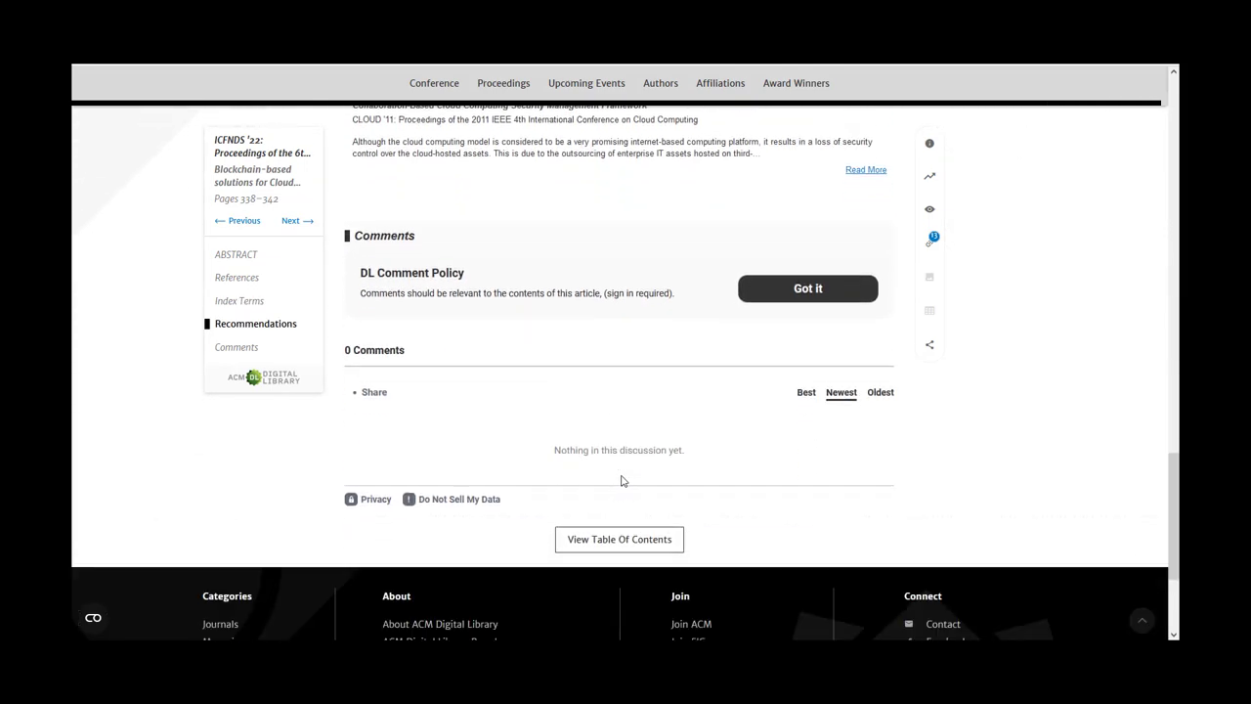
pyautogui.scroll(20, 622, 480)
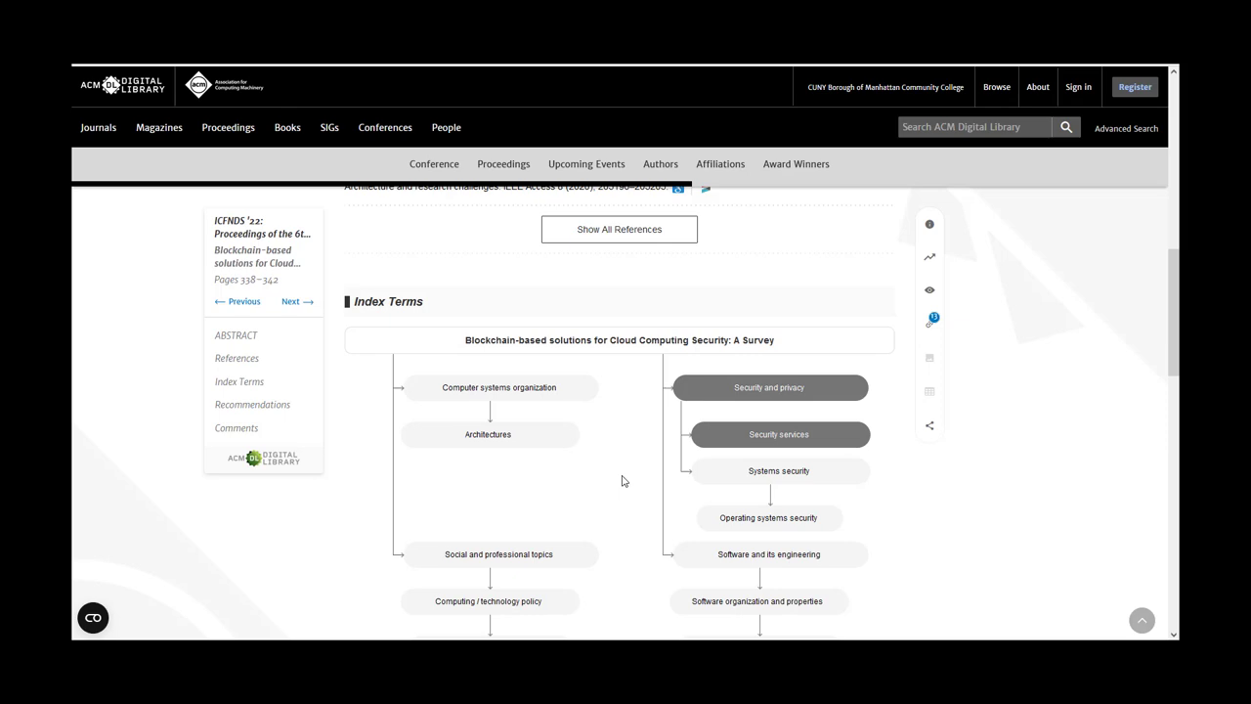
pyautogui.scroll(8, 622, 480)
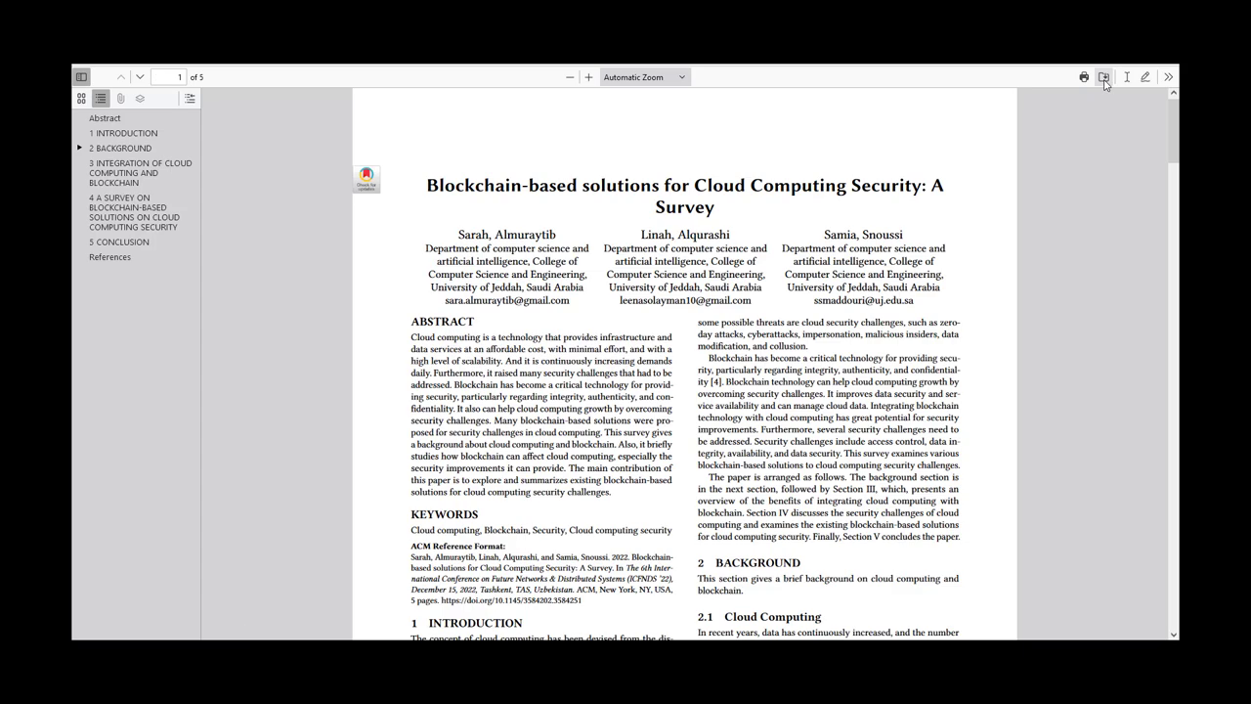
# Start saving the PDF copy of the blockchain article and return to the article's page.
pyautogui.click(1104, 78)
pyautogui.click(653, 324)
pyautogui.hotkey('alt', 'Left')
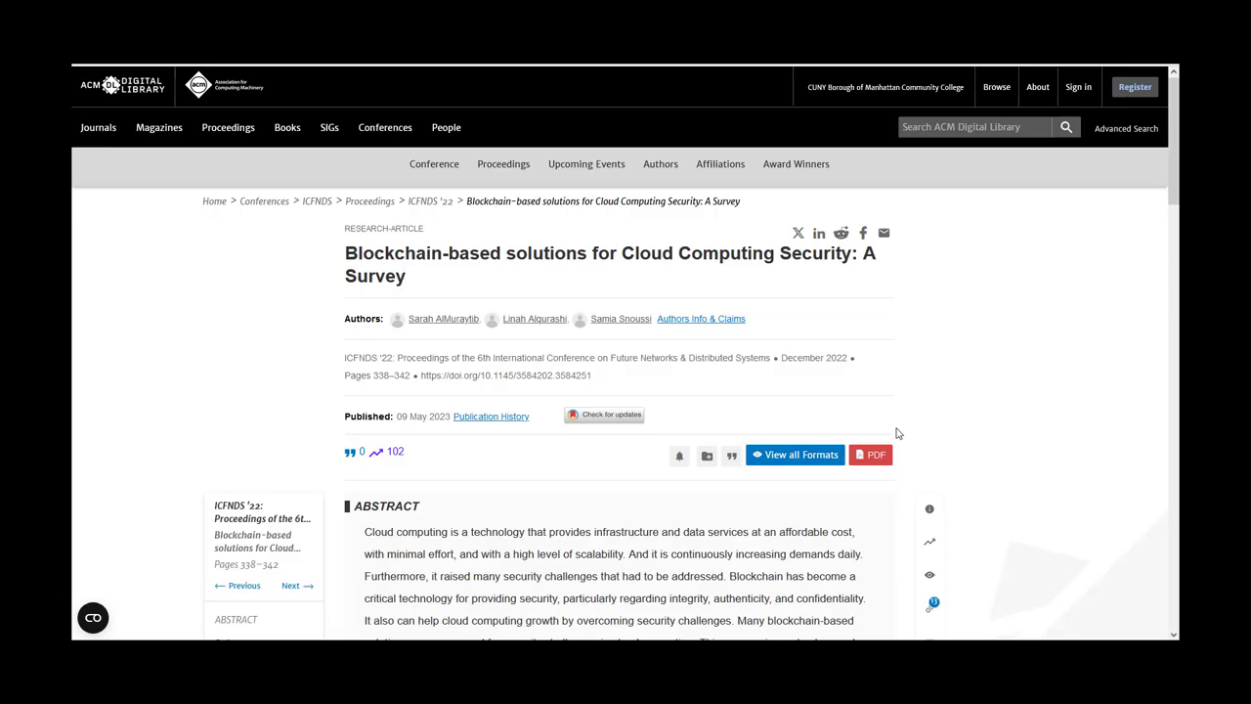
# View the available reading formats for the article, close them and go to the ACM Digital Library home page.
pyautogui.click(796, 455)
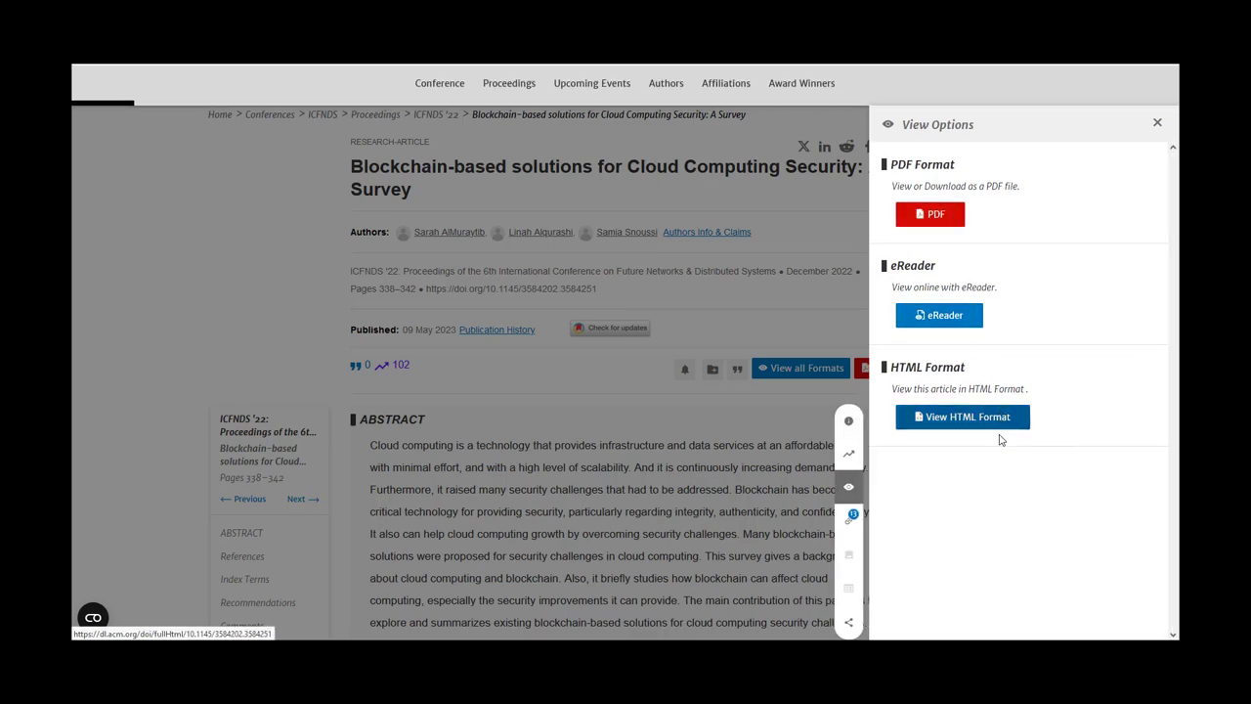
pyautogui.click(751, 505)
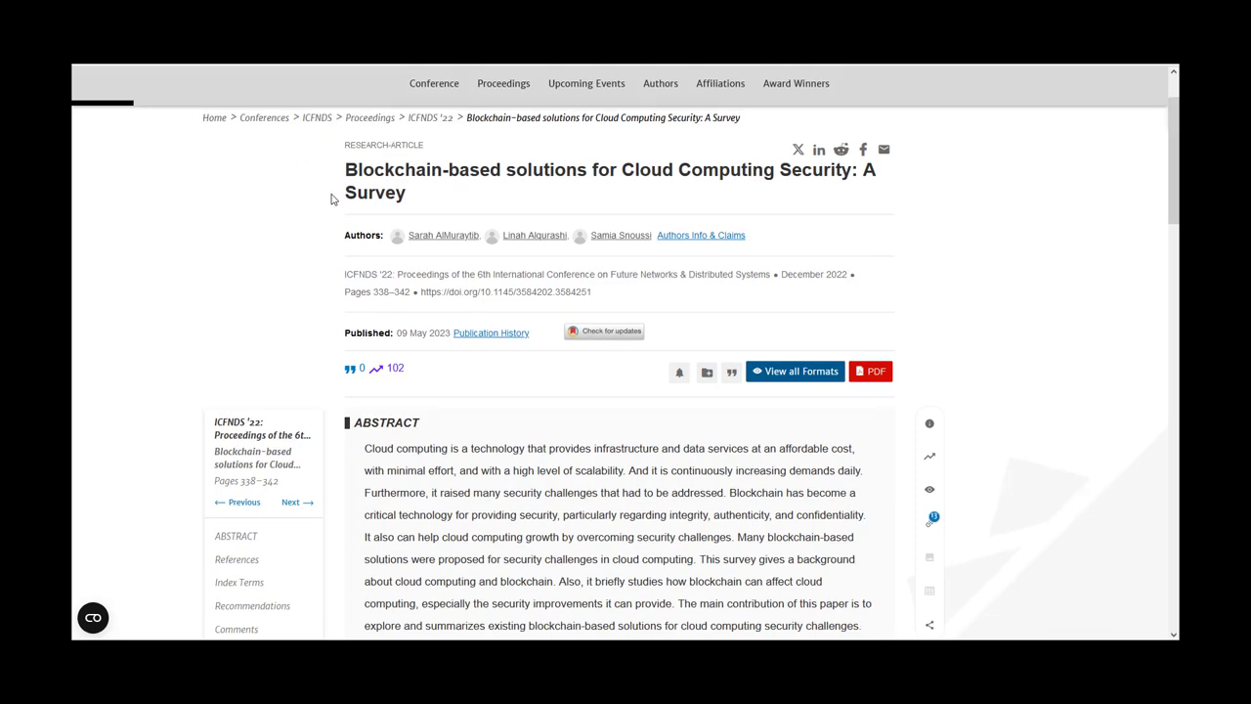
pyautogui.scroll(2, 330, 190)
pyautogui.click(152, 91)
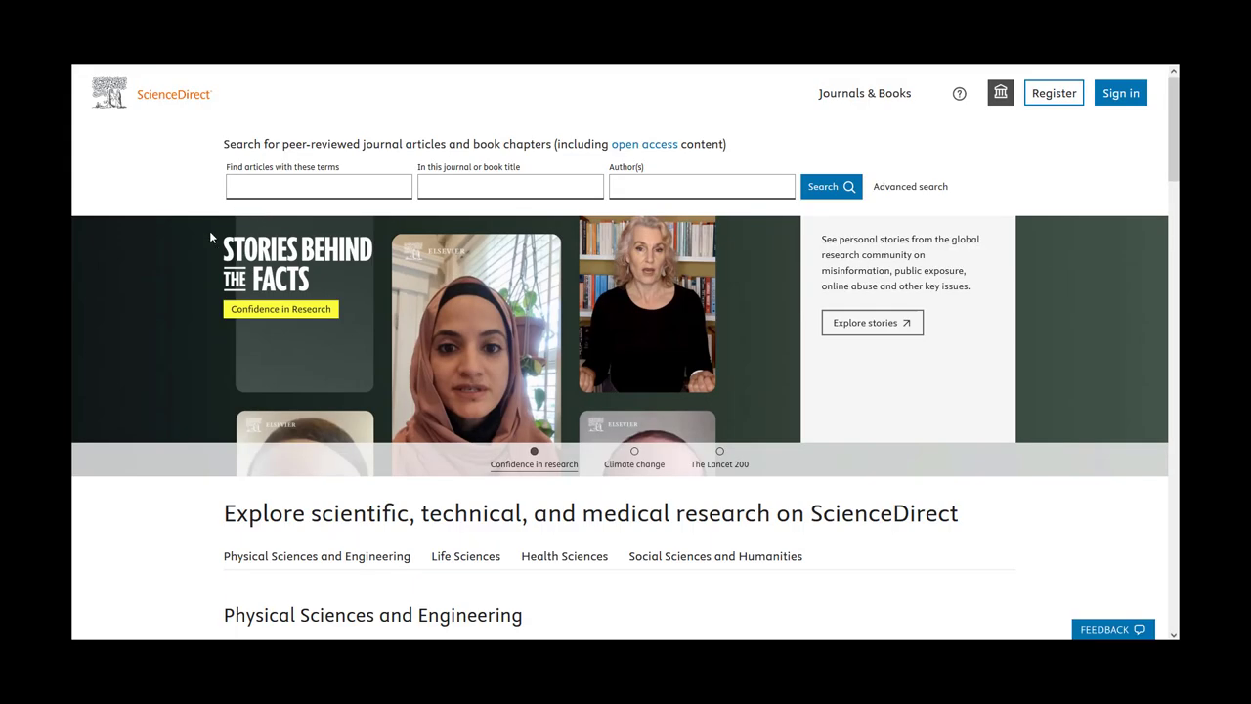
# Switch to ScienceDirect and look through the home page's subject areas, browsing by publication title and open access information.
pyautogui.scroll(-4, 209, 262)
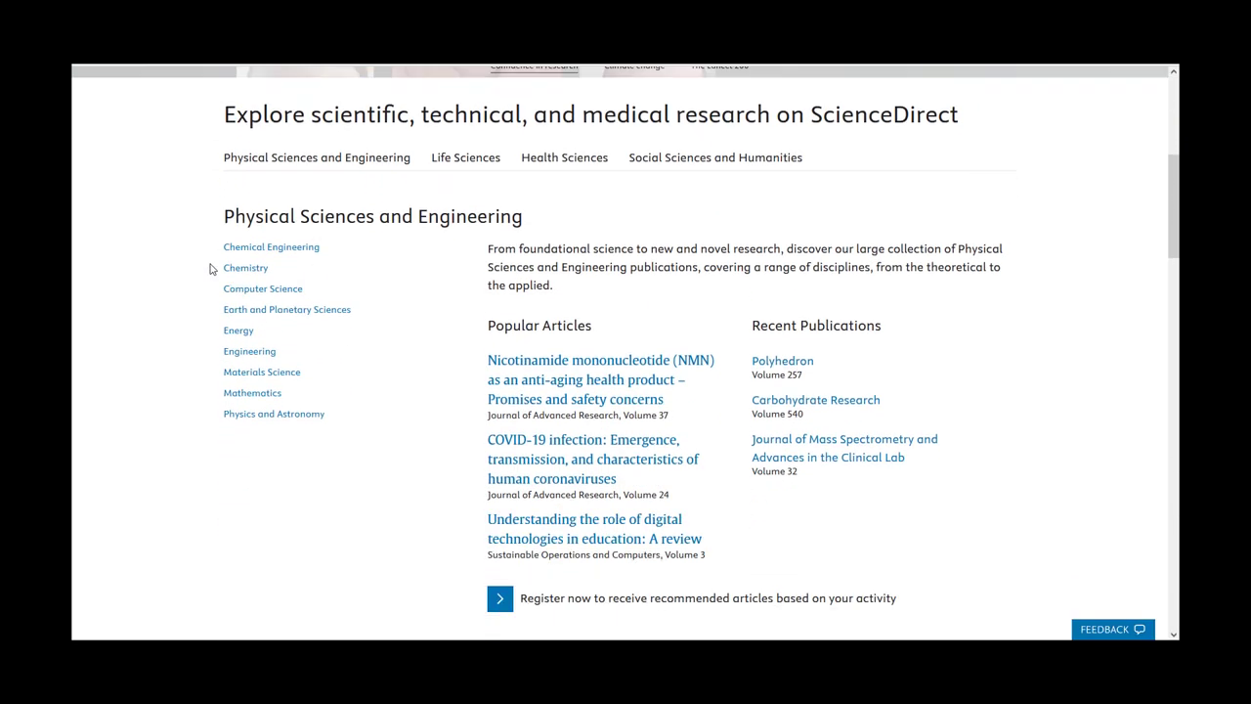
pyautogui.scroll(-4, 211, 268)
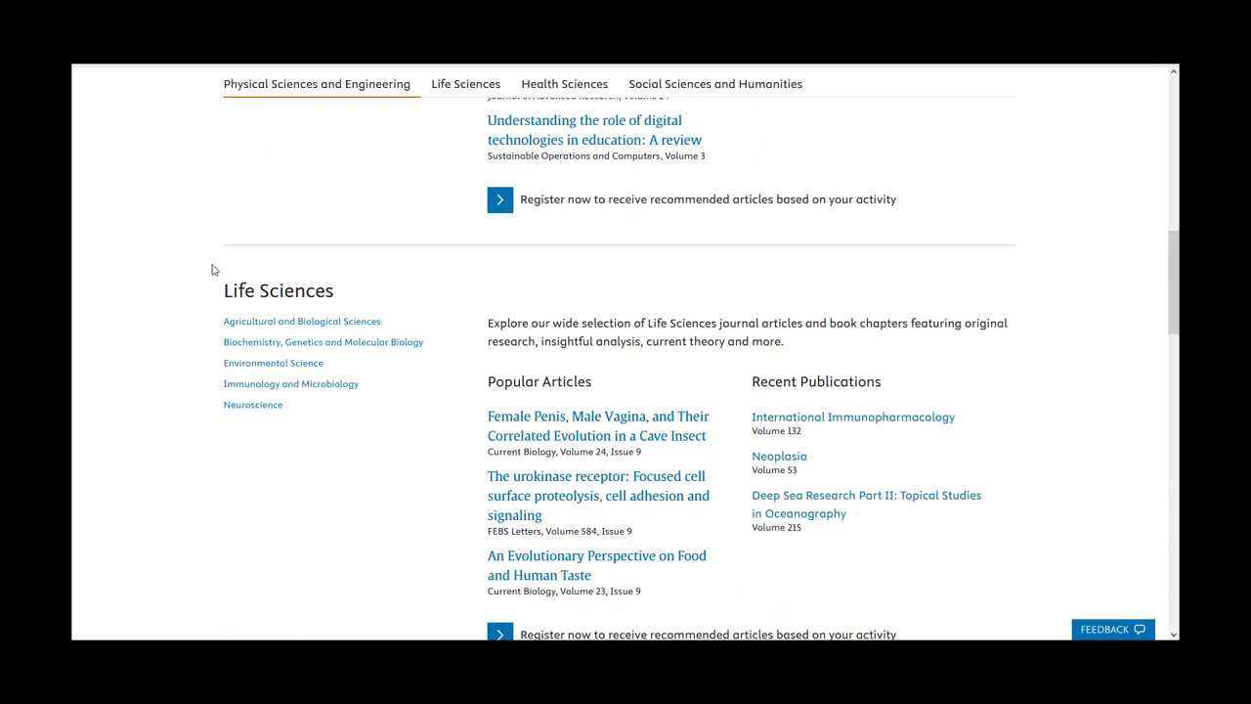
pyautogui.scroll(-5, 216, 297)
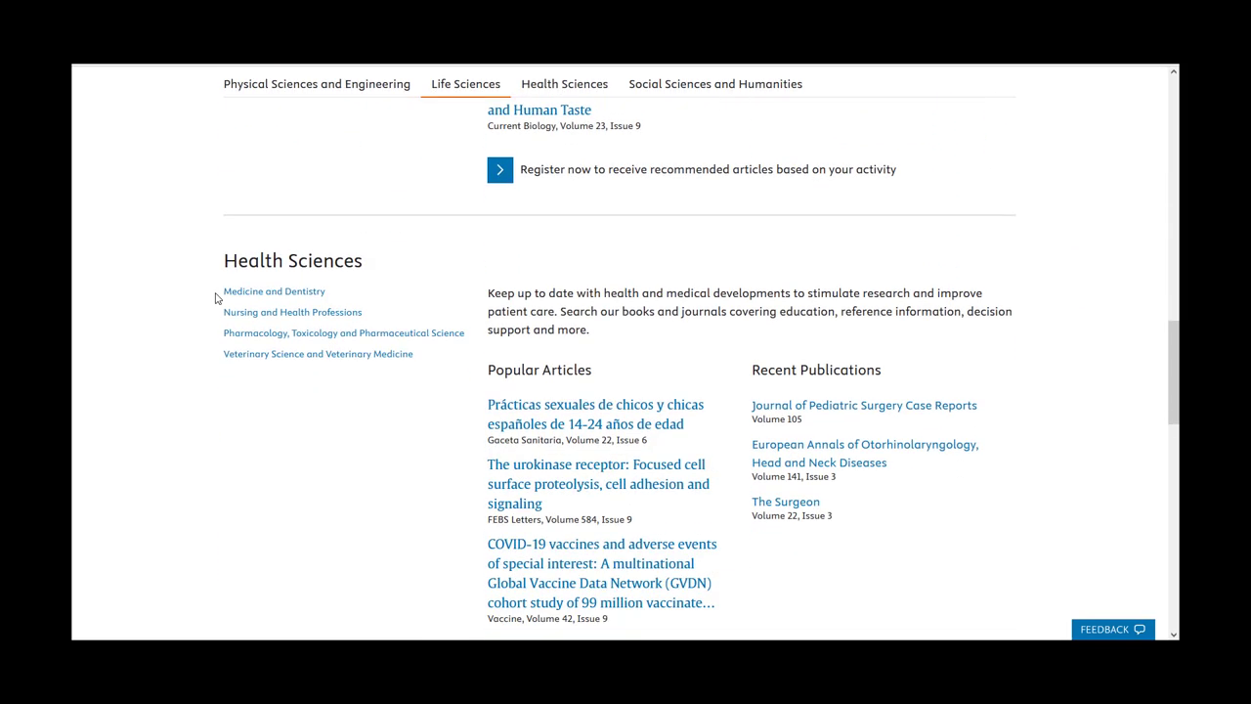
pyautogui.scroll(-5, 216, 298)
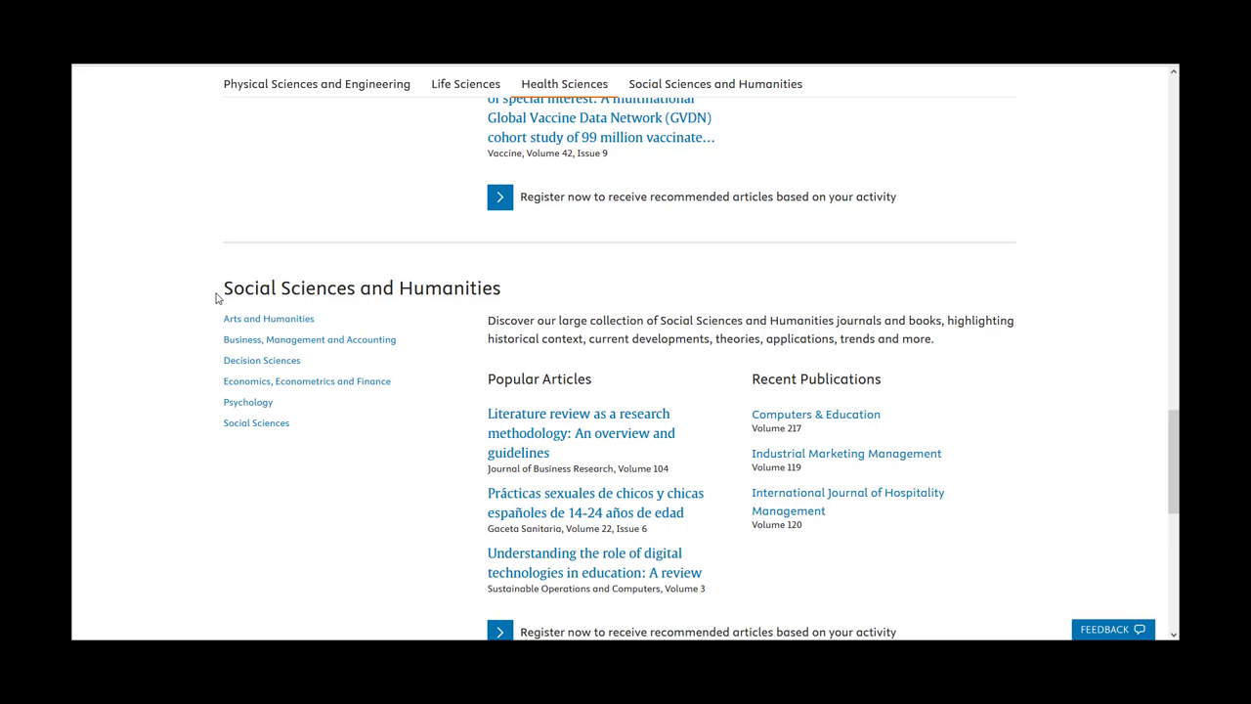
pyautogui.scroll(-5, 217, 298)
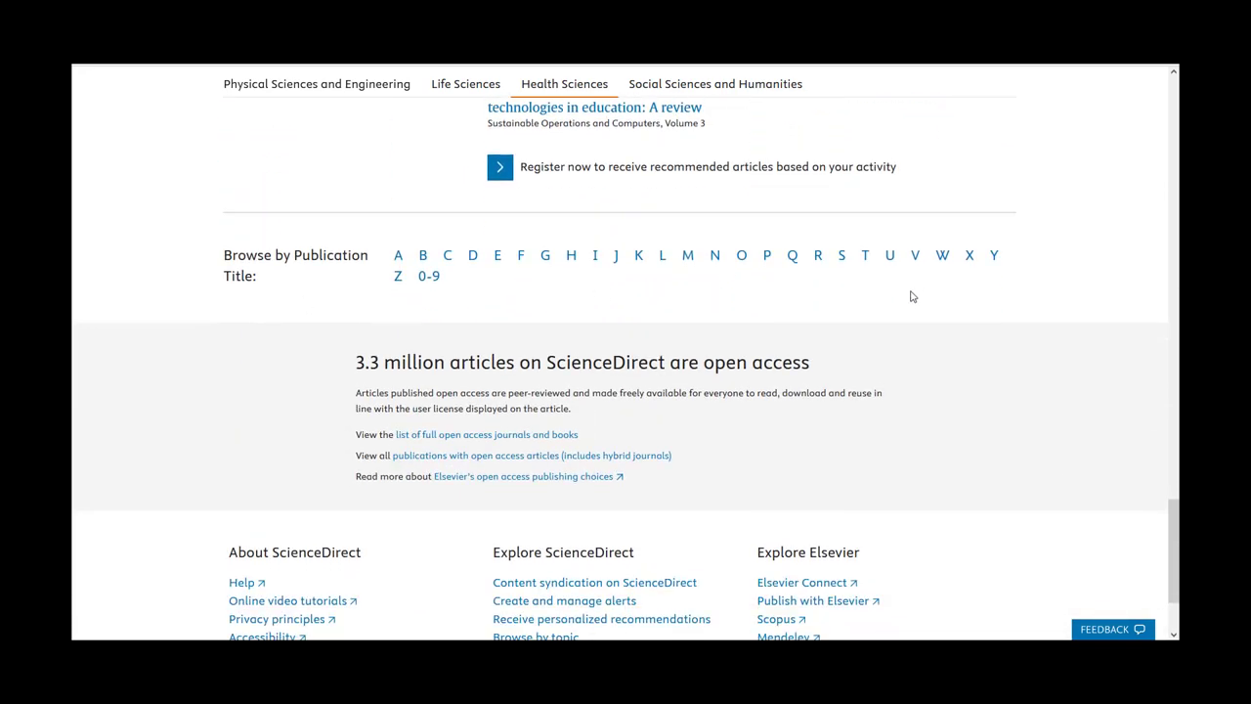
pyautogui.scroll(20, 287, 308)
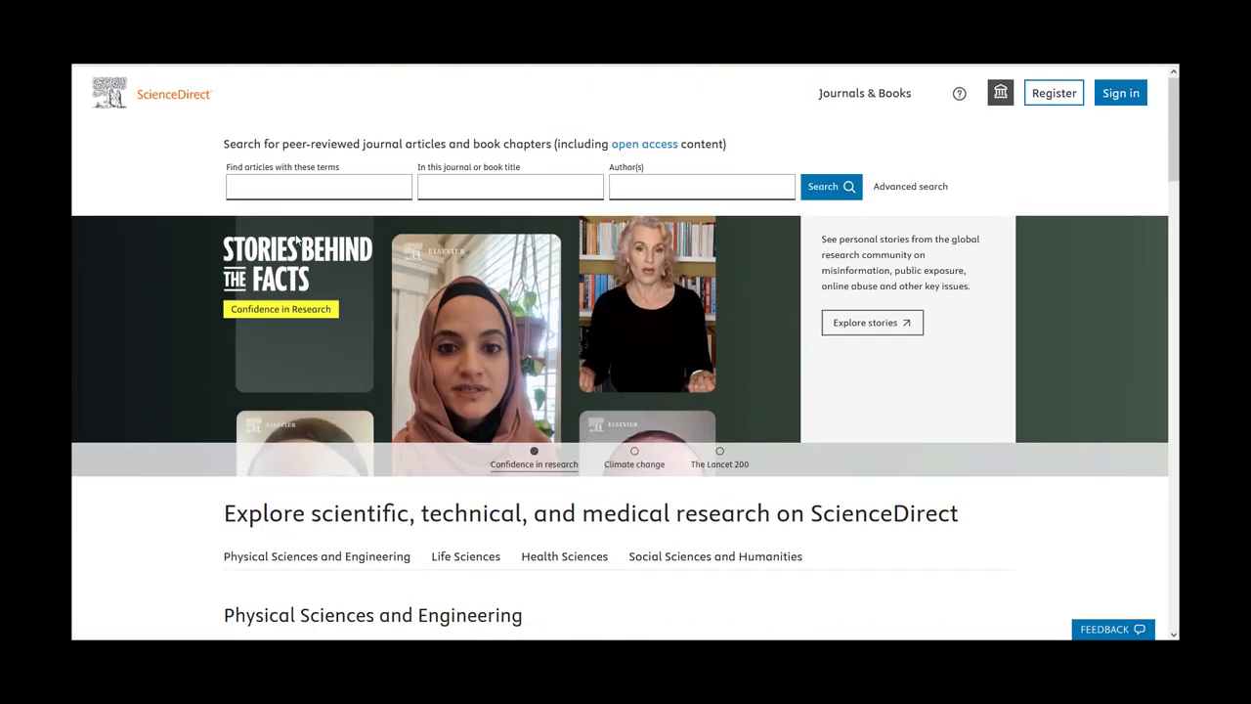
# Examine the basic search fields for article terms, journal or book title, and authors.
pyautogui.click(308, 193)
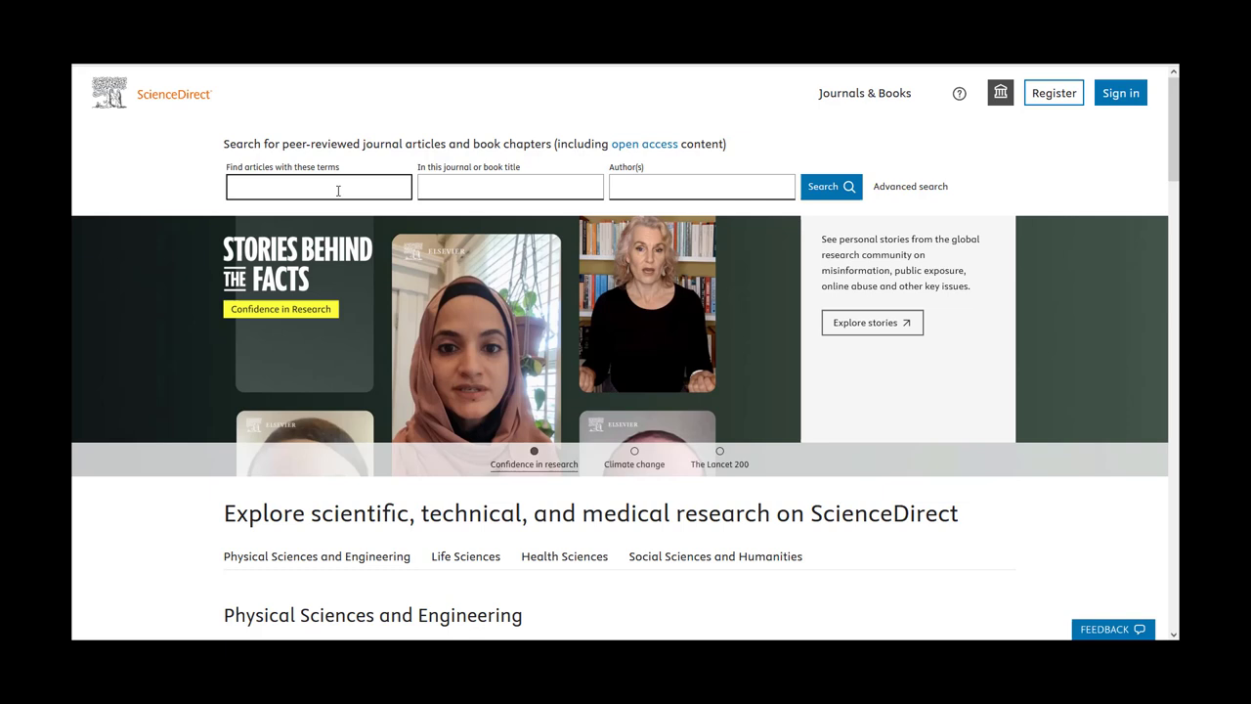
pyautogui.click(437, 189)
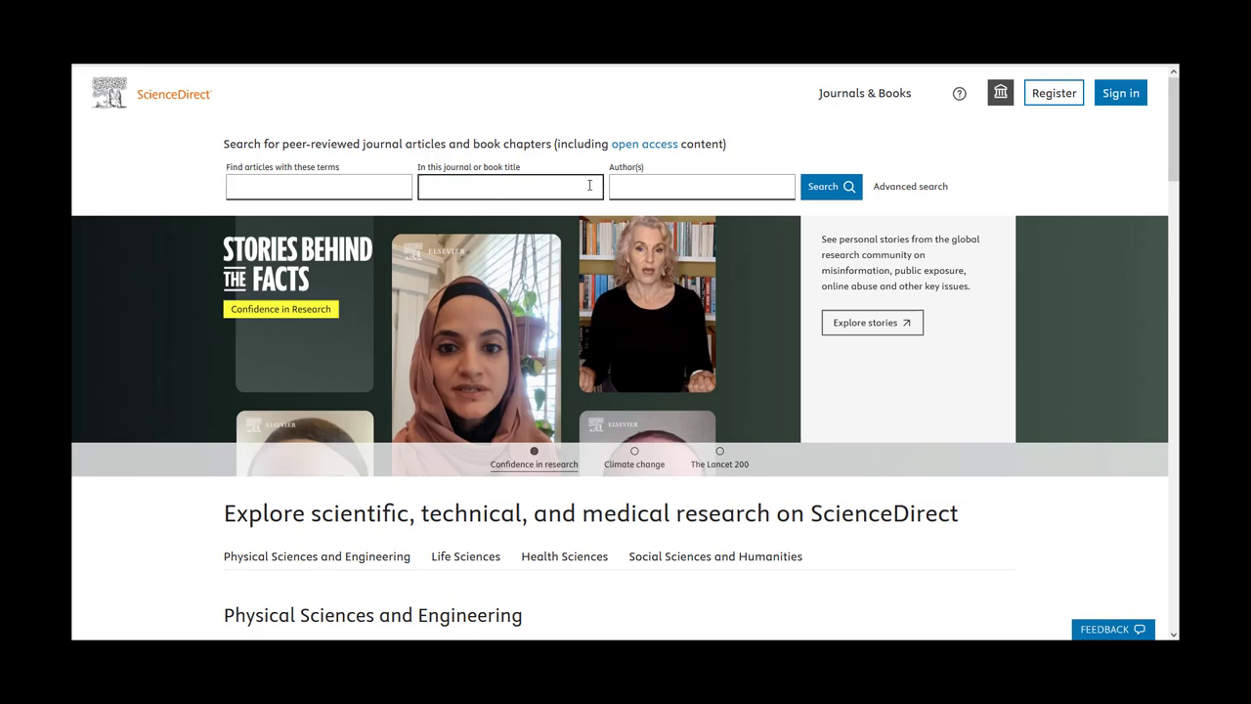
pyautogui.click(626, 189)
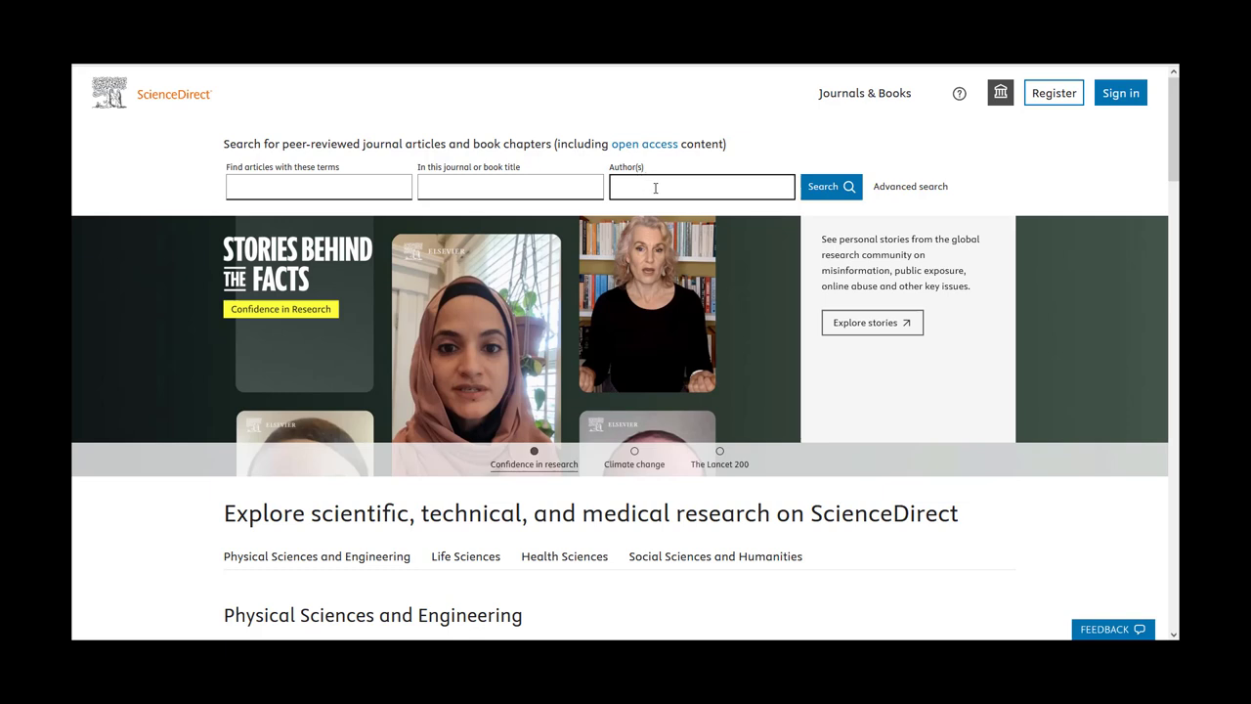
# Open the advanced search and show all of its fields.
pyautogui.click(895, 187)
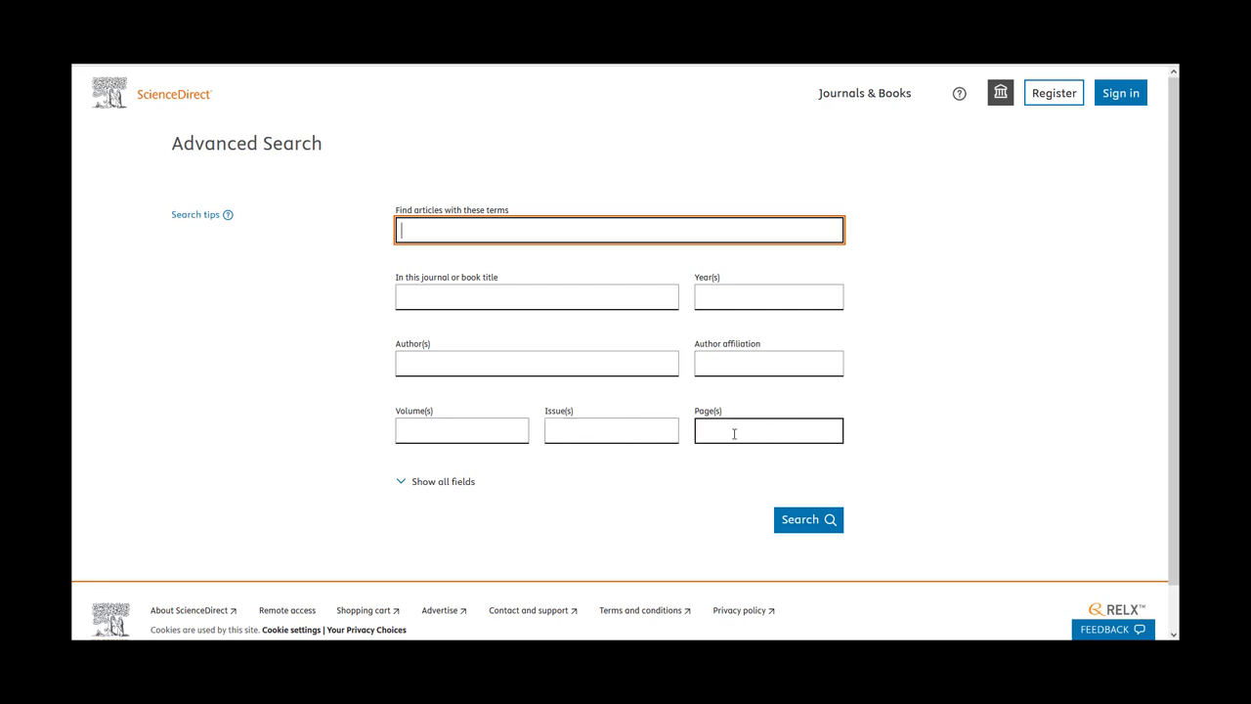
pyautogui.click(460, 483)
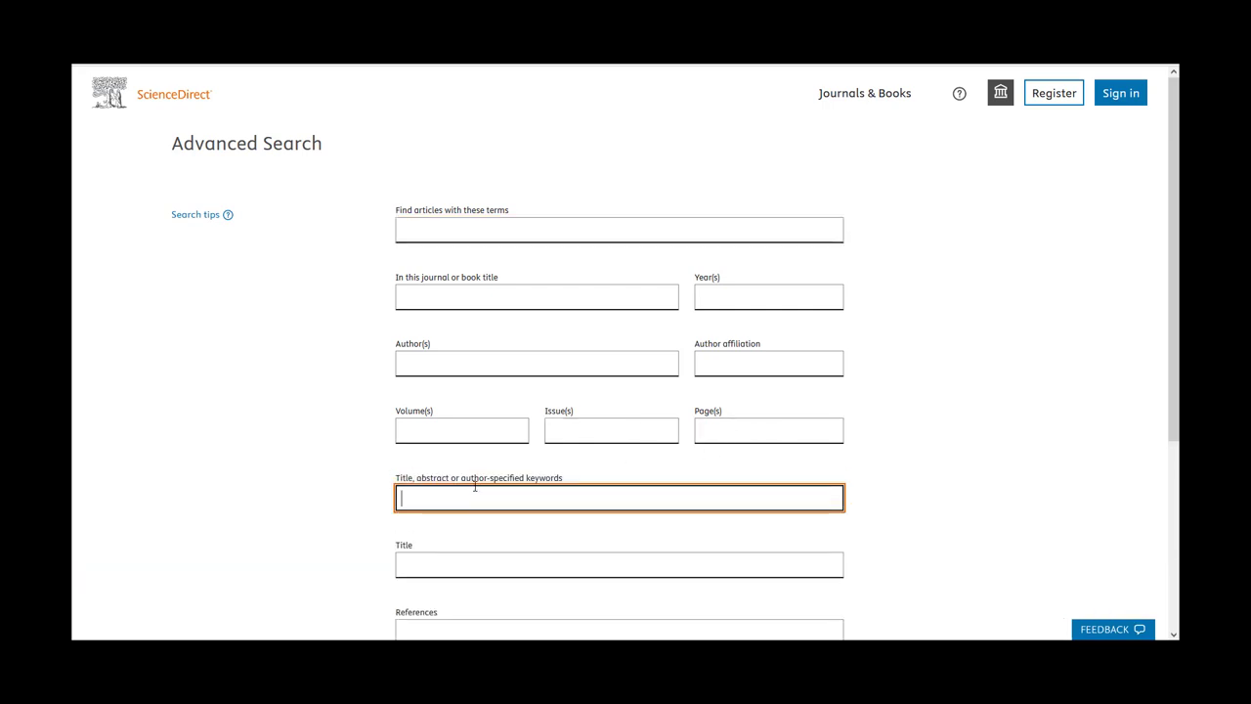
pyautogui.scroll(-3, 484, 487)
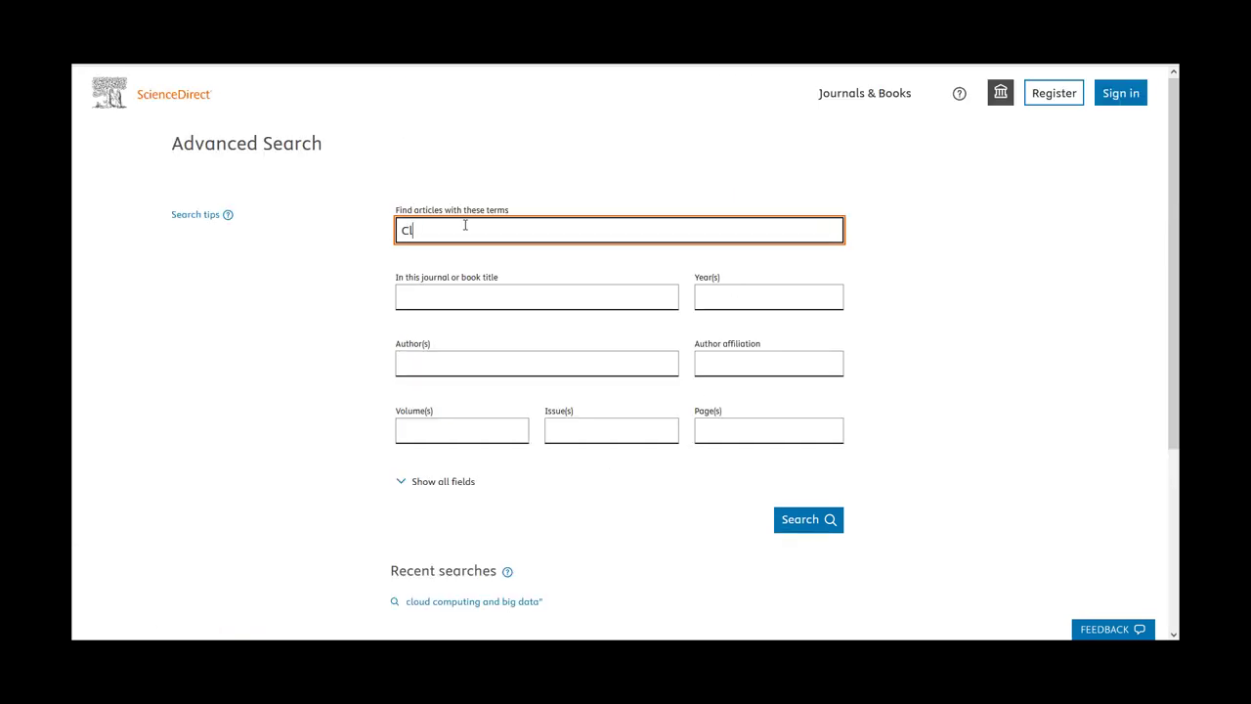
# Run a search for articles with the terms "Cloud computing" and "big data", each phrase in quotation marks.
pyautogui.press('BackSpace')
pyautogui.press('BackSpace')
pyautogui.press('BackSpace')
pyautogui.press('BackSpace')
pyautogui.write('"Cloud com')
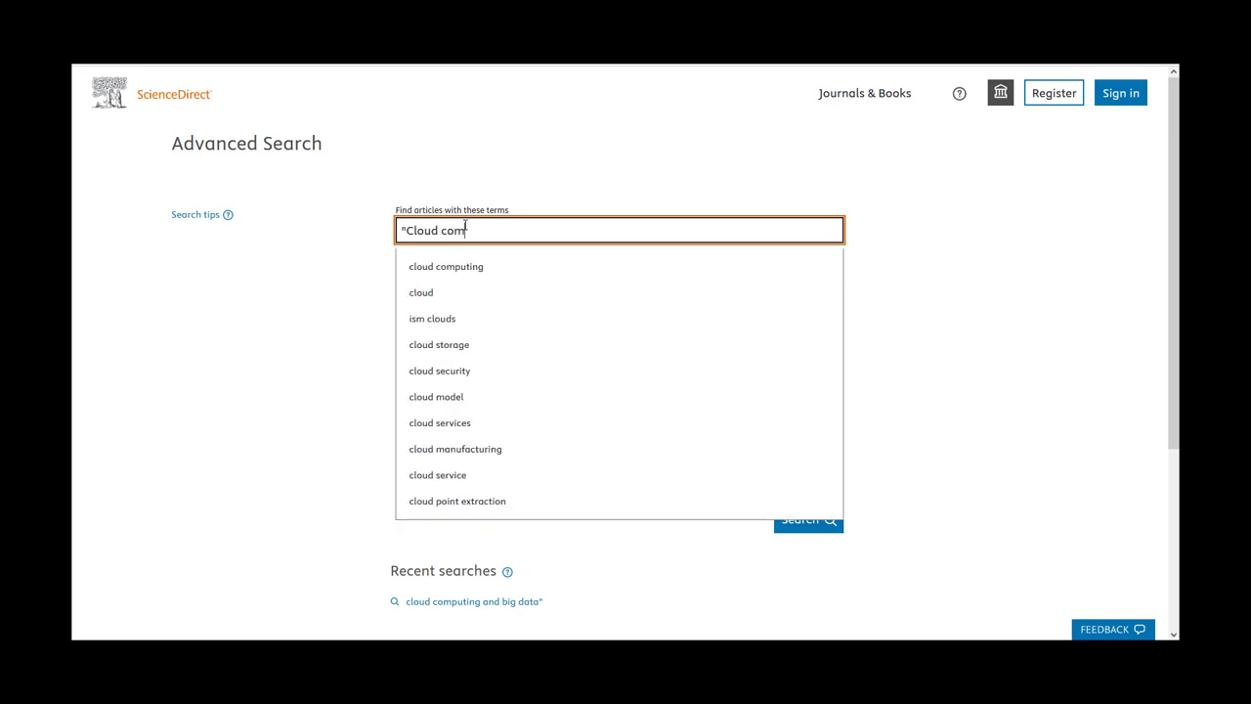
pyautogui.write('puting" an')
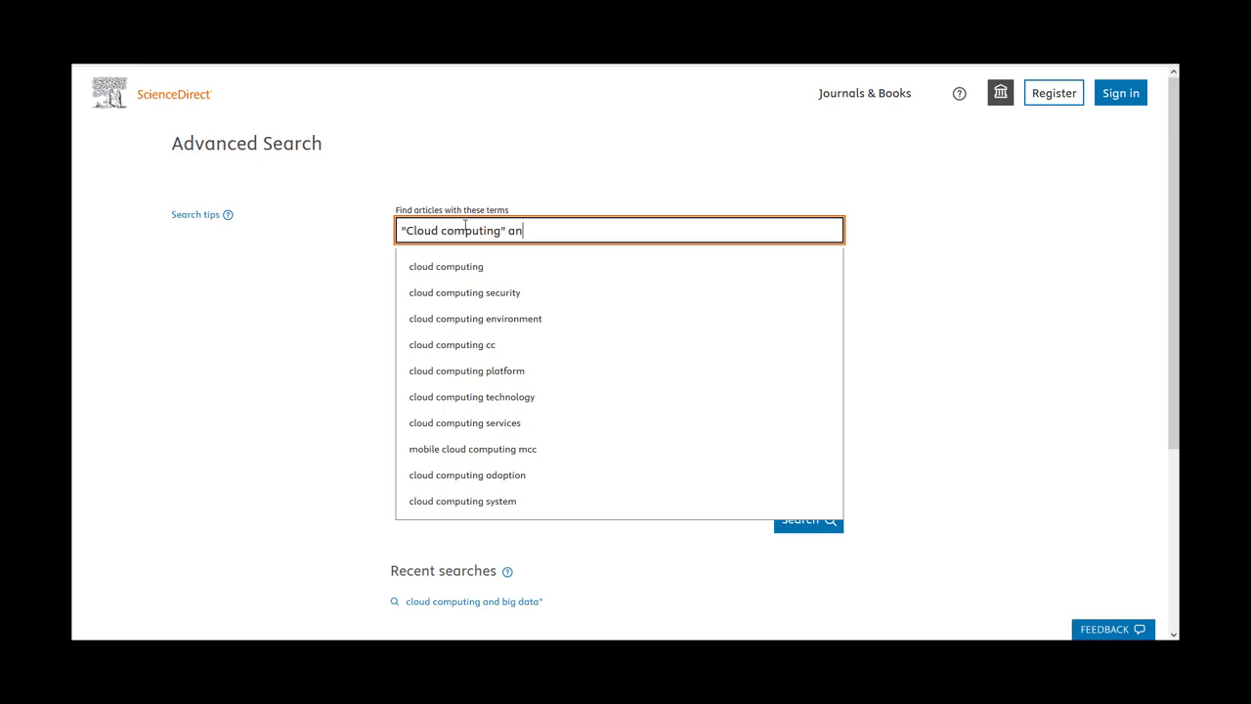
pyautogui.write('d "big data')
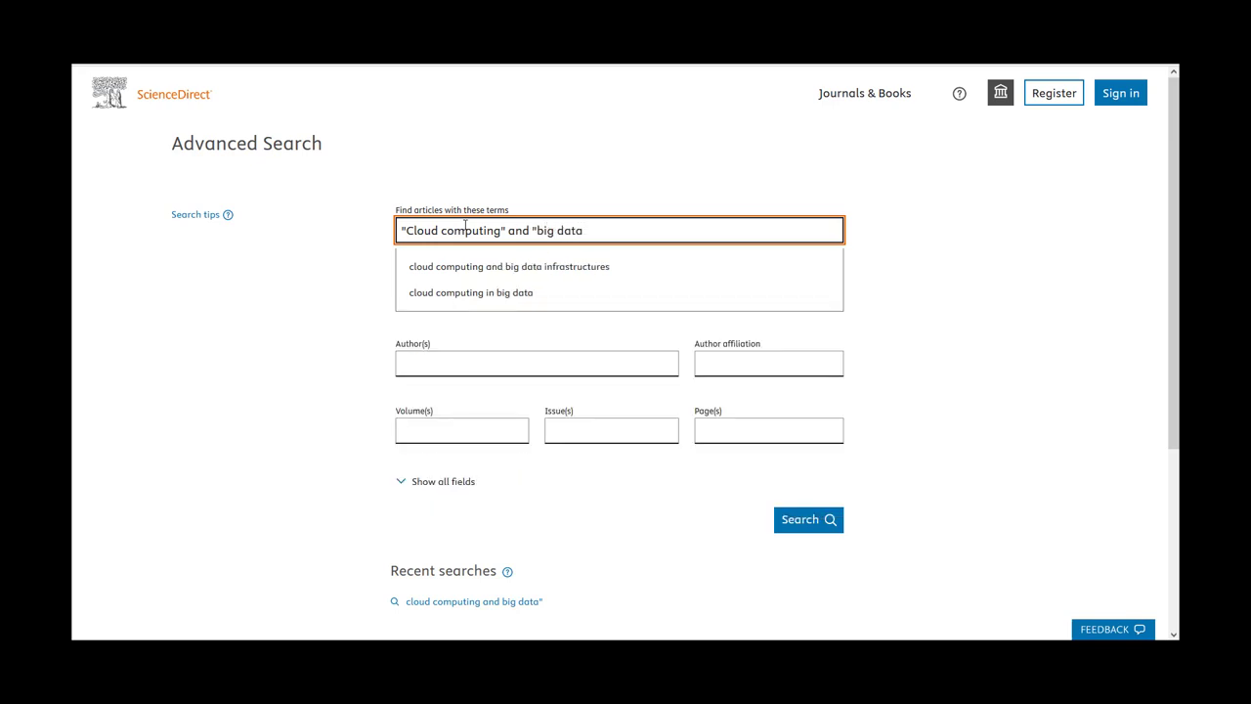
pyautogui.press('Return')
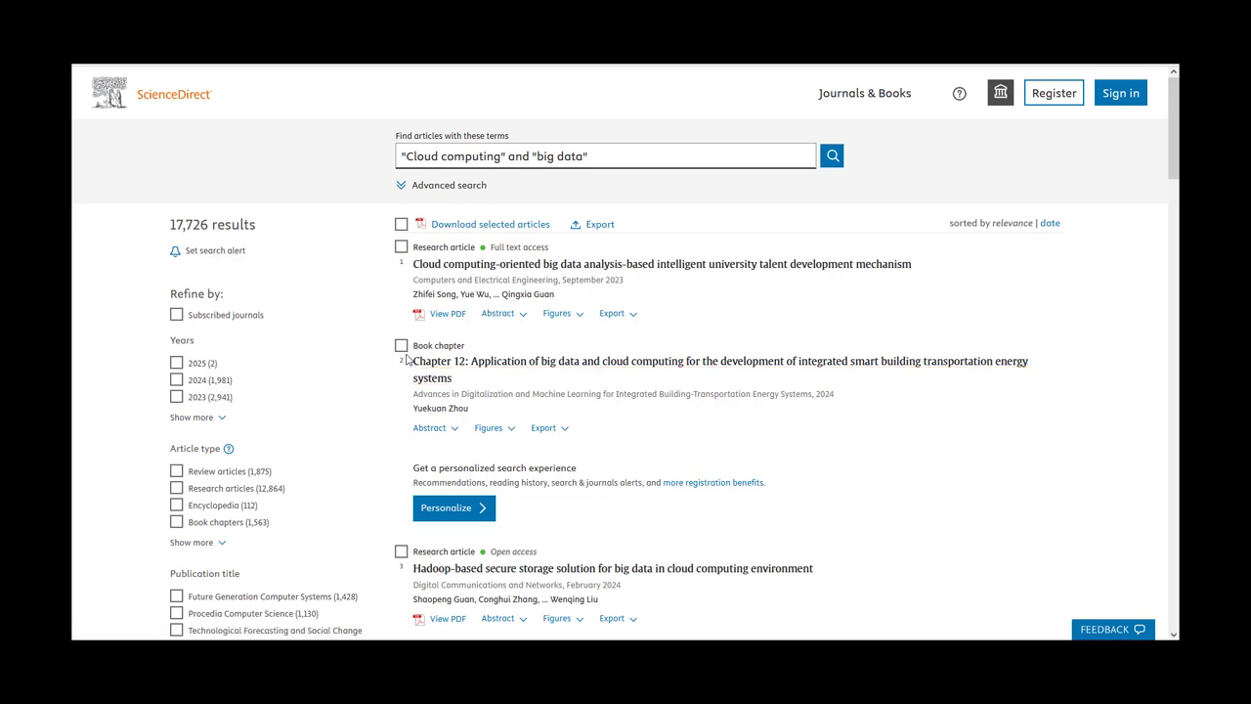
# Limit the search results to subscribed journals and to the publication years 2014 through 2024.
pyautogui.click(177, 314)
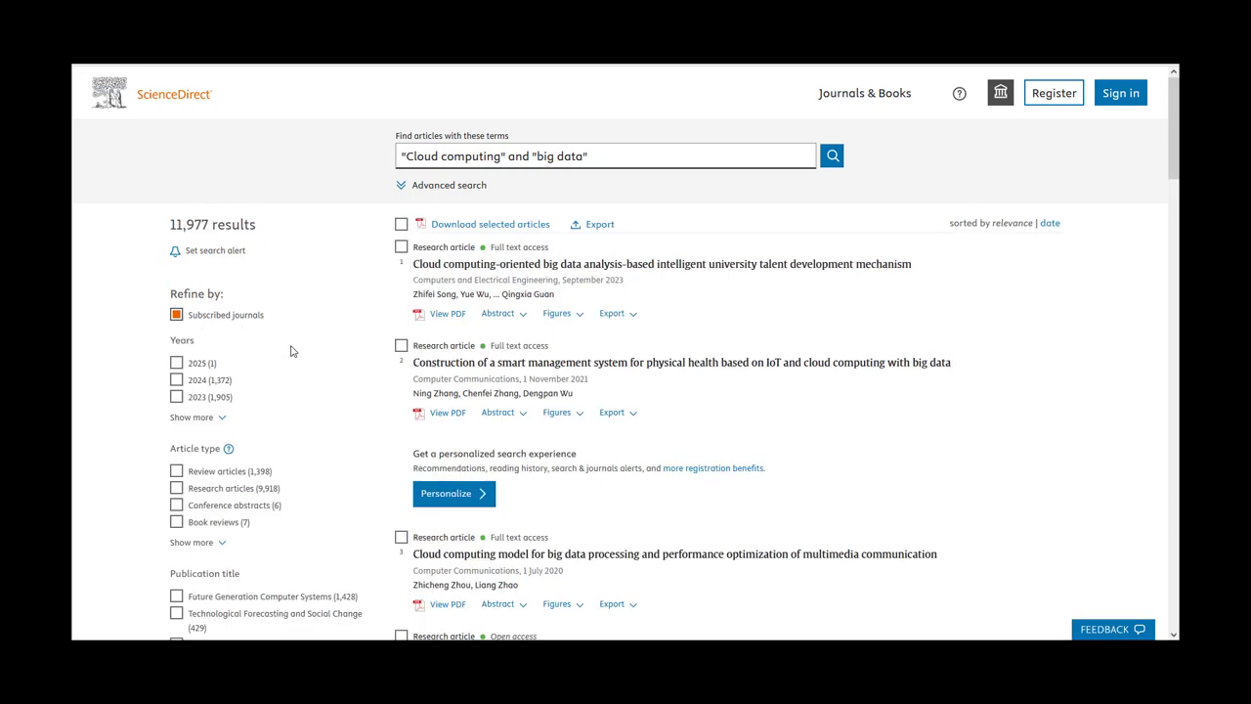
pyautogui.scroll(-1, 297, 351)
pyautogui.scroll(-1, 297, 351)
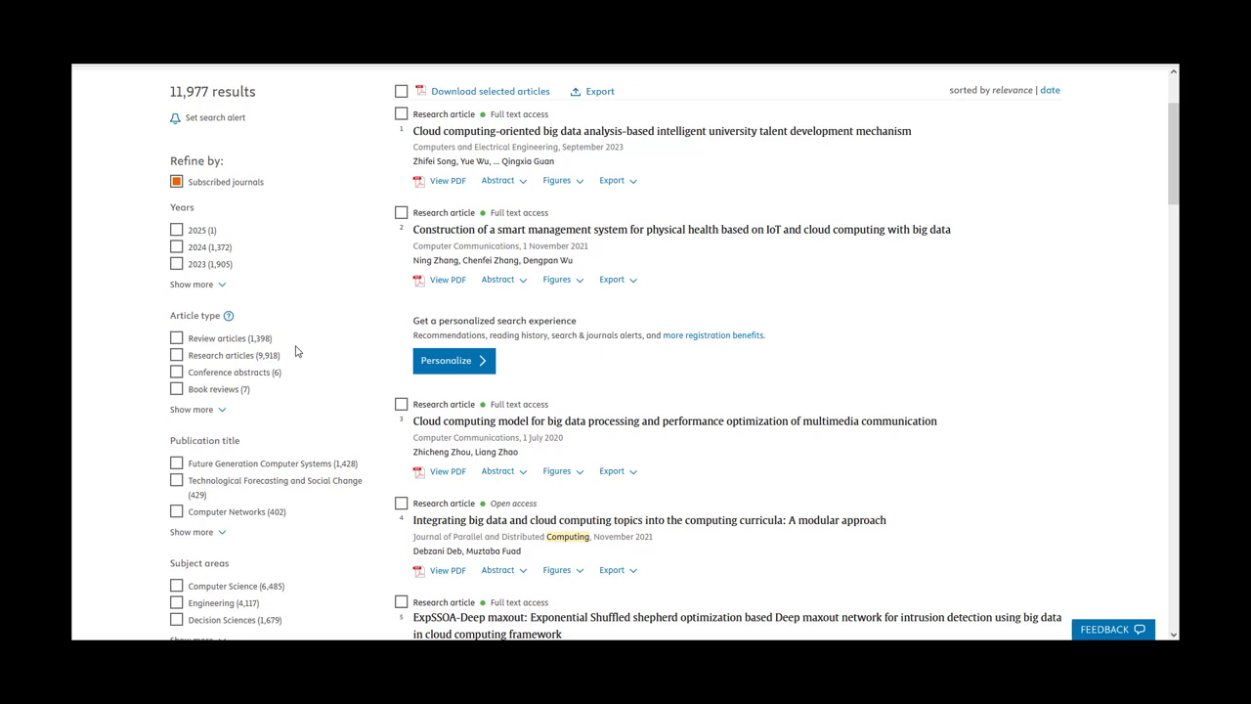
pyautogui.click(196, 285)
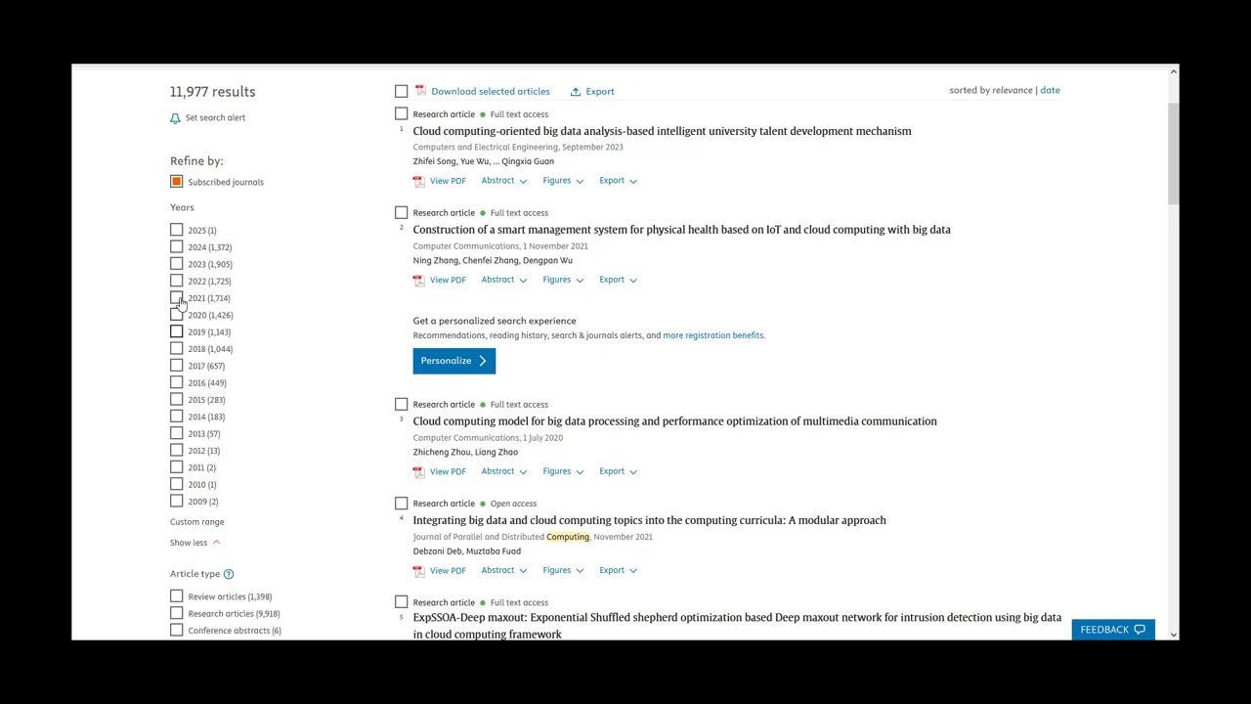
pyautogui.click(176, 248)
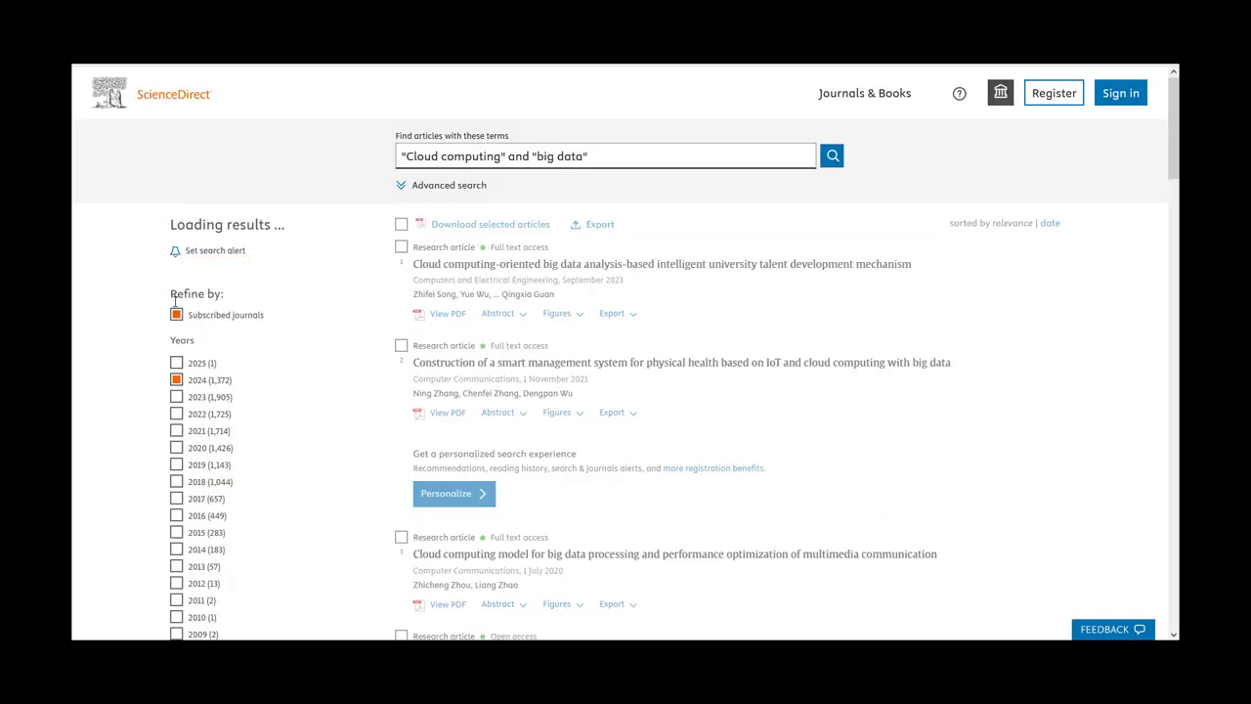
pyautogui.scroll(-1, 176, 405)
pyautogui.click(176, 265)
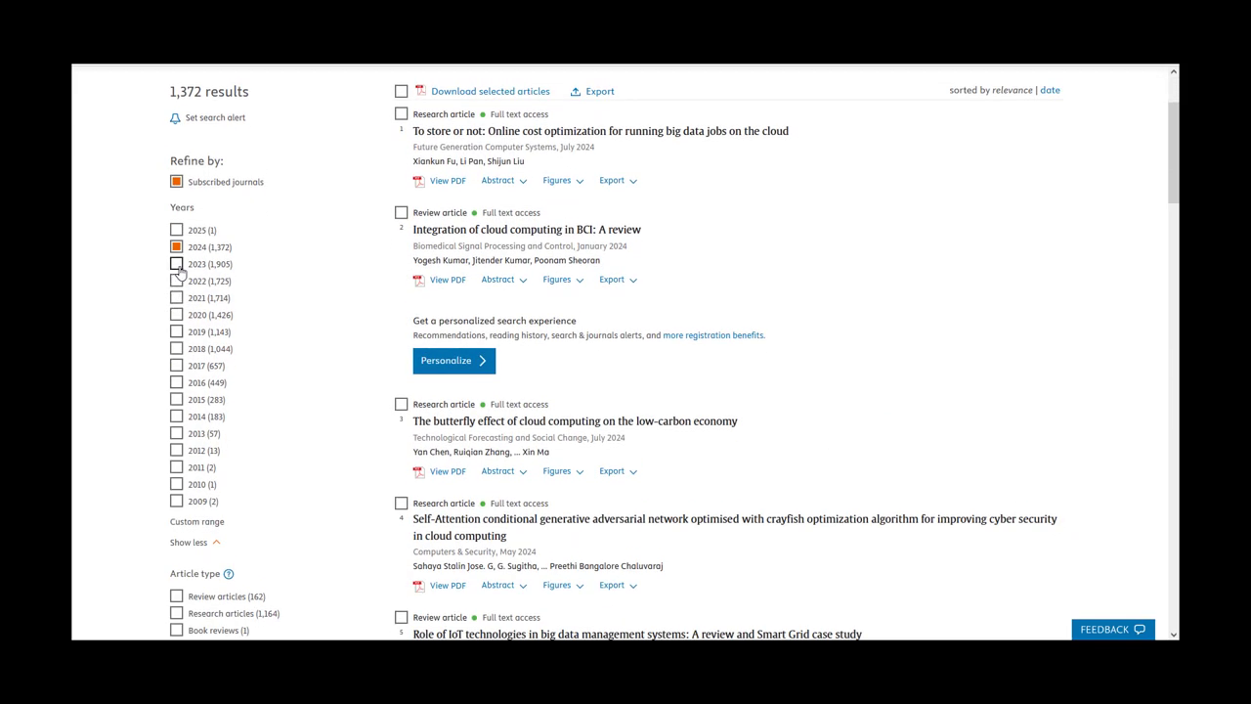
pyautogui.click(176, 414)
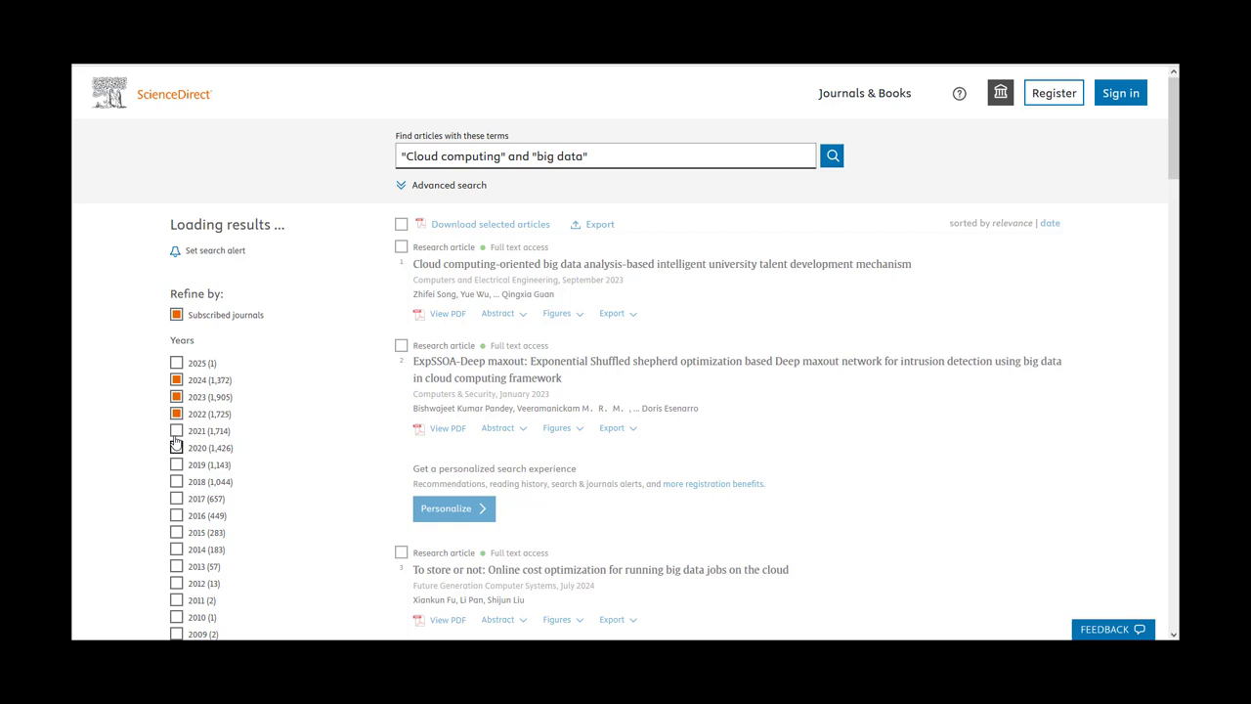
pyautogui.click(176, 430)
pyautogui.click(176, 448)
pyautogui.click(176, 464)
pyautogui.click(176, 481)
pyautogui.click(176, 500)
pyautogui.click(176, 515)
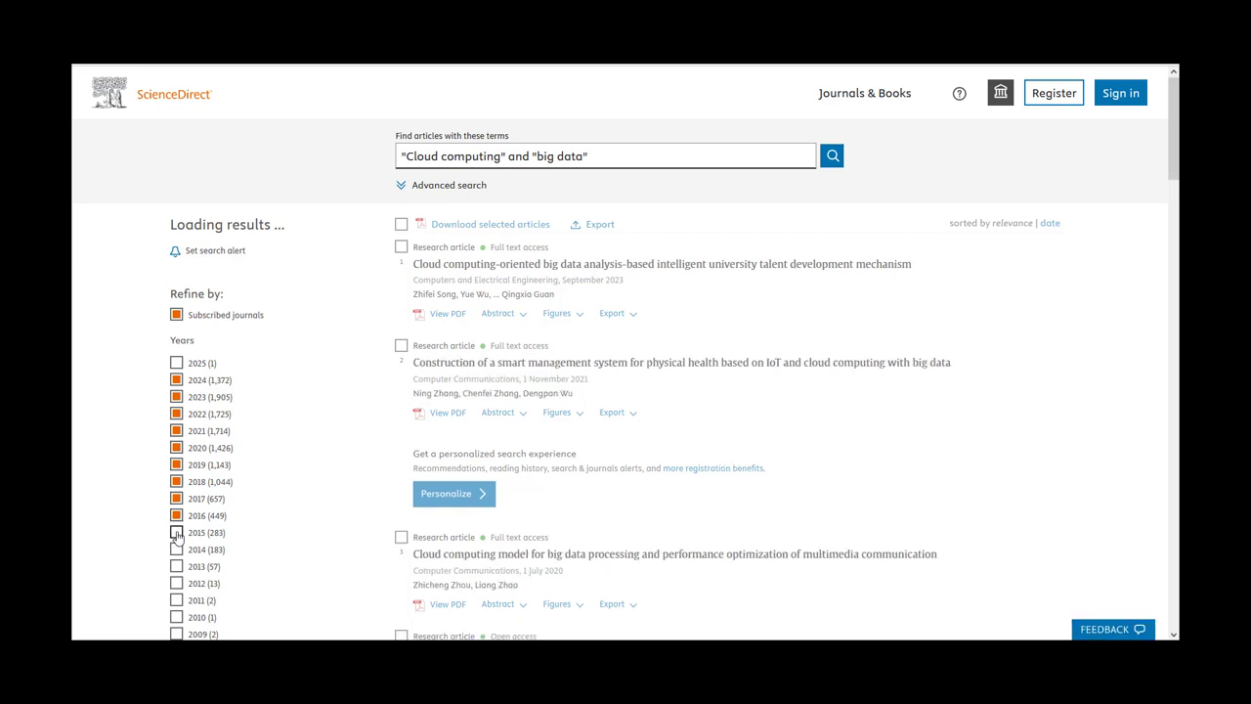
pyautogui.click(176, 533)
pyautogui.click(176, 549)
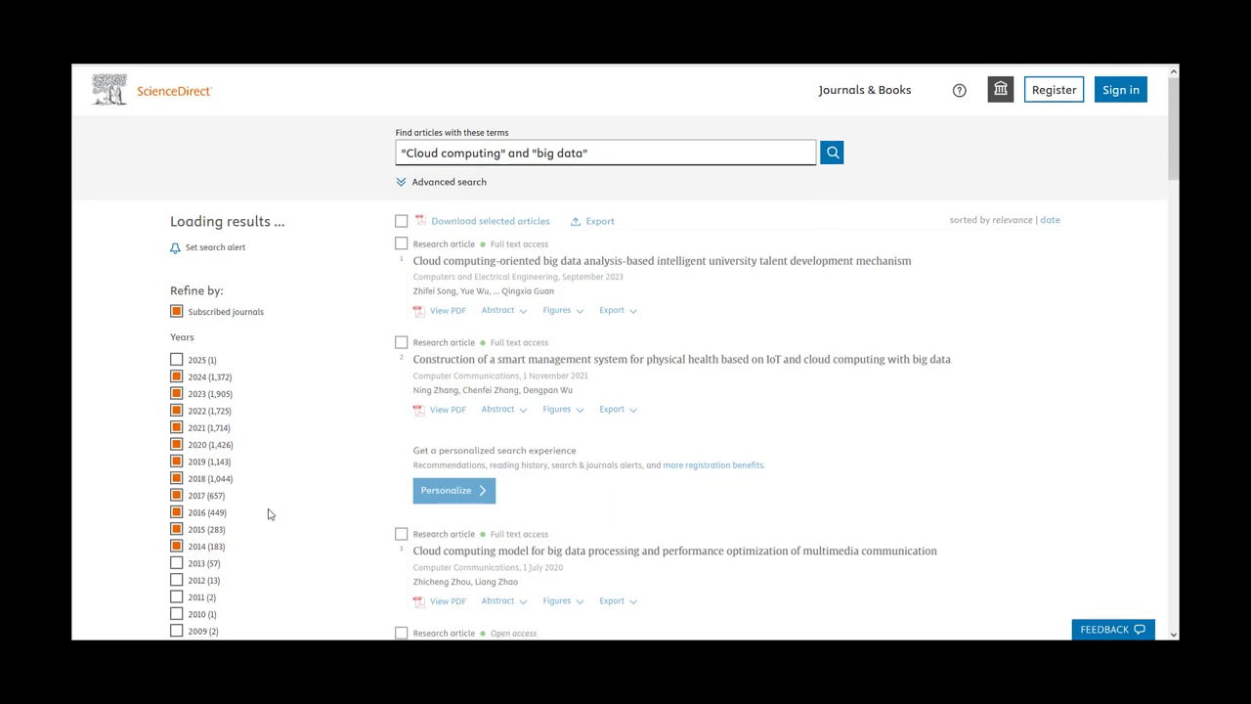
# Narrow the results to the research articles type.
pyautogui.scroll(-3, 280, 506)
pyautogui.scroll(-1, 288, 500)
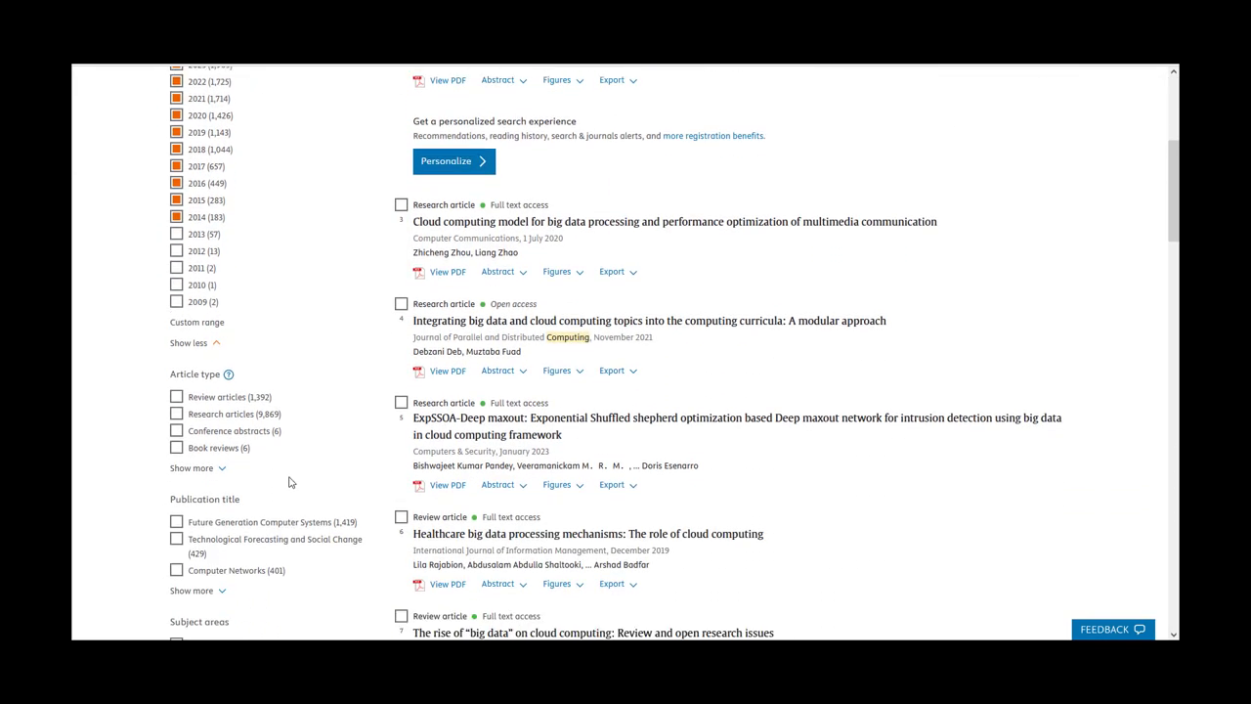
pyautogui.click(175, 414)
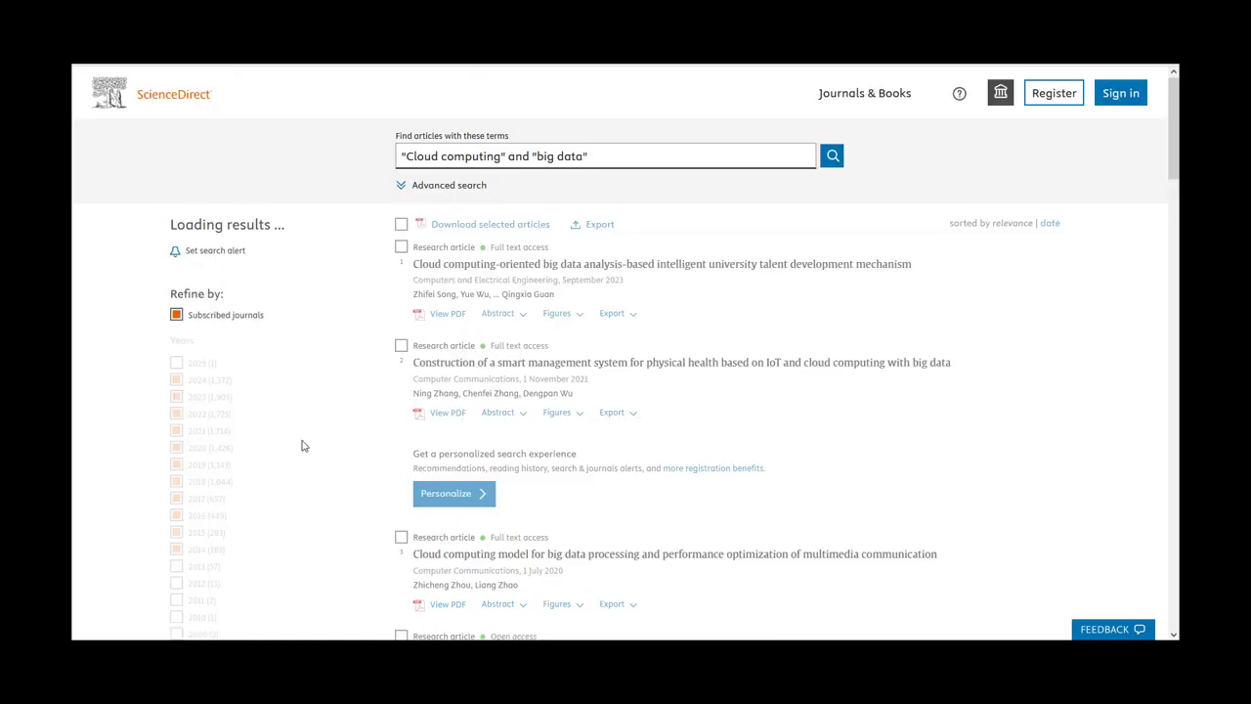
pyautogui.scroll(-3, 302, 448)
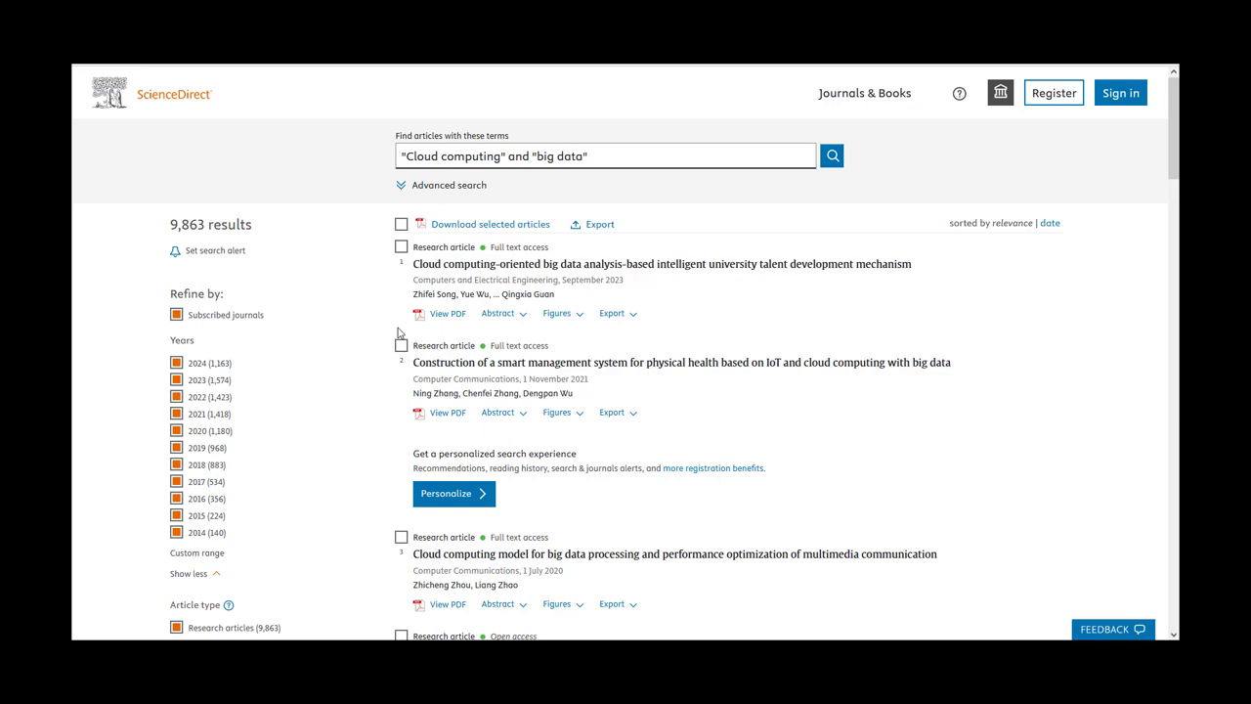
# Preview the abstracts of the first two articles in the results, collapsing each one after reading.
pyautogui.scroll(-1, 689, 323)
pyautogui.scroll(-1, 689, 322)
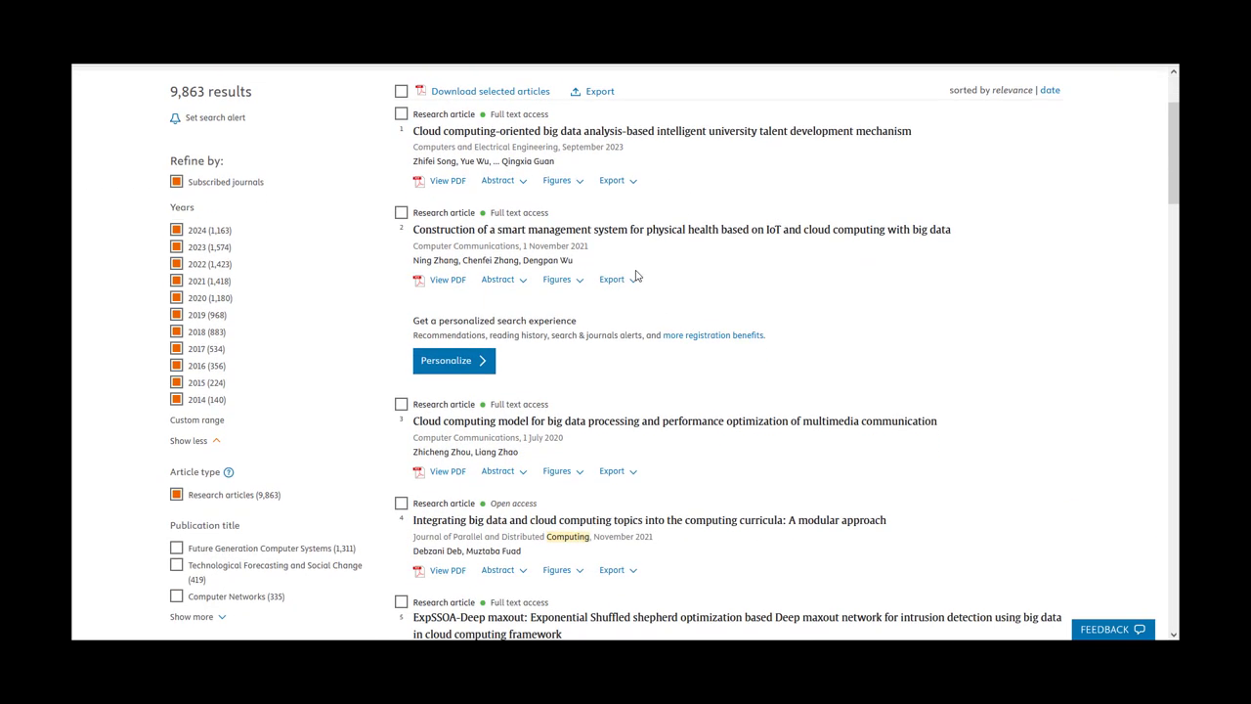
pyautogui.click(526, 185)
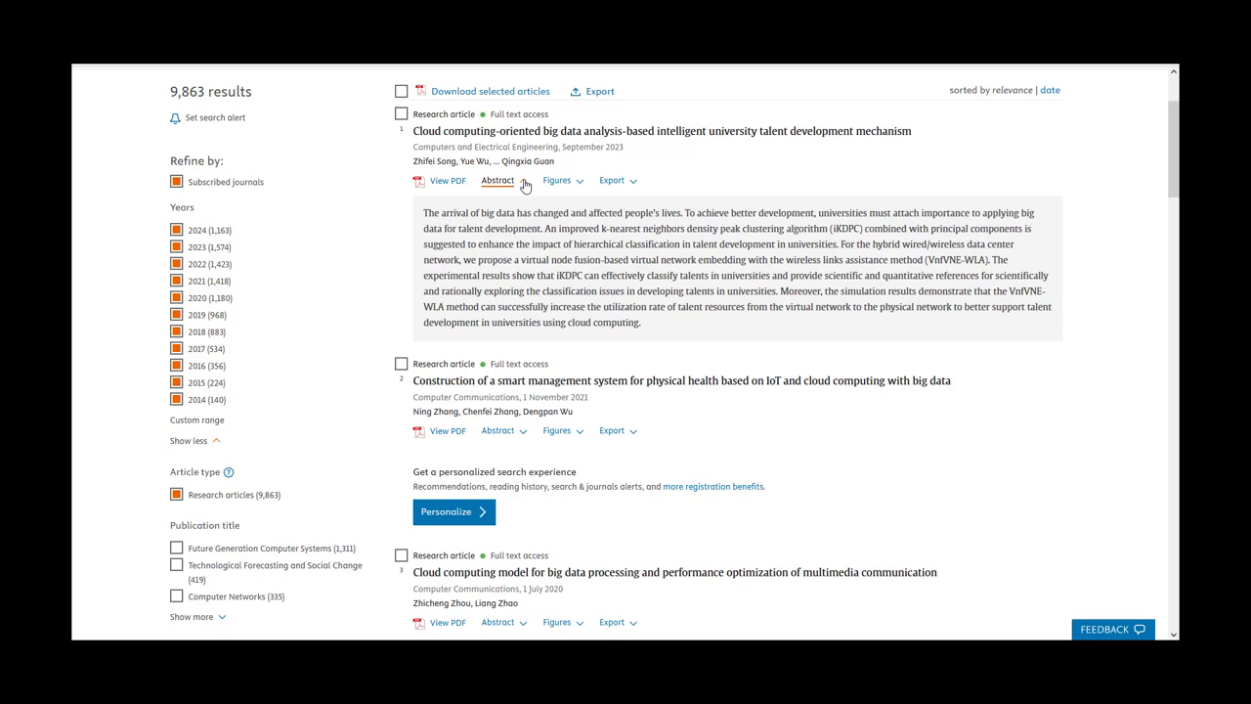
pyautogui.click(525, 186)
pyautogui.click(523, 286)
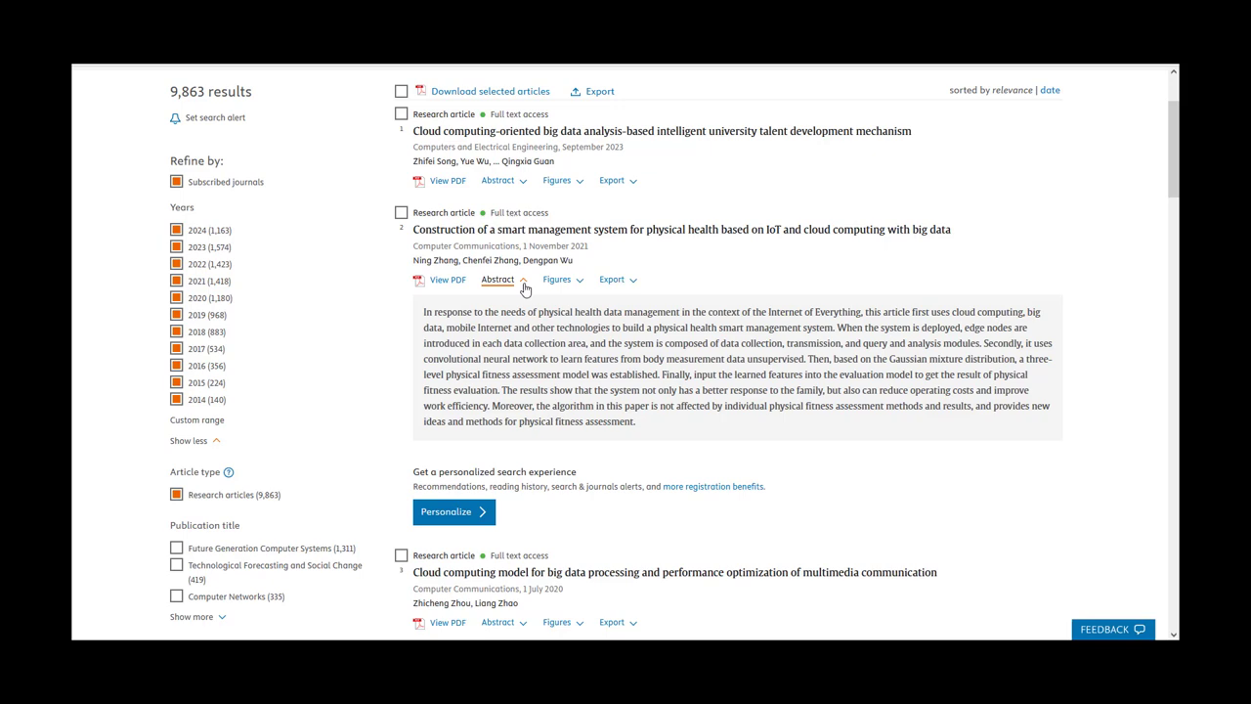
pyautogui.click(524, 283)
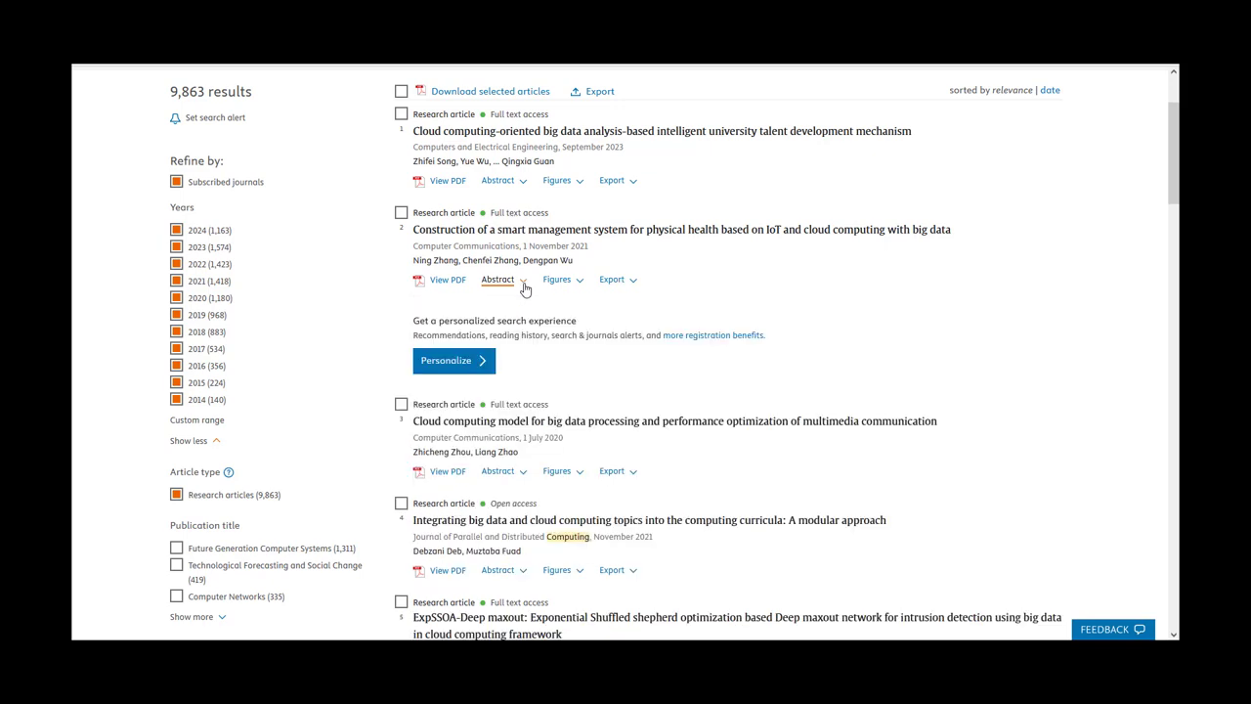
# Open the article "Construction of a smart management system for physical health based on IoT and cloud computing with big data" and review its abstract and keywords.
pyautogui.click(638, 233)
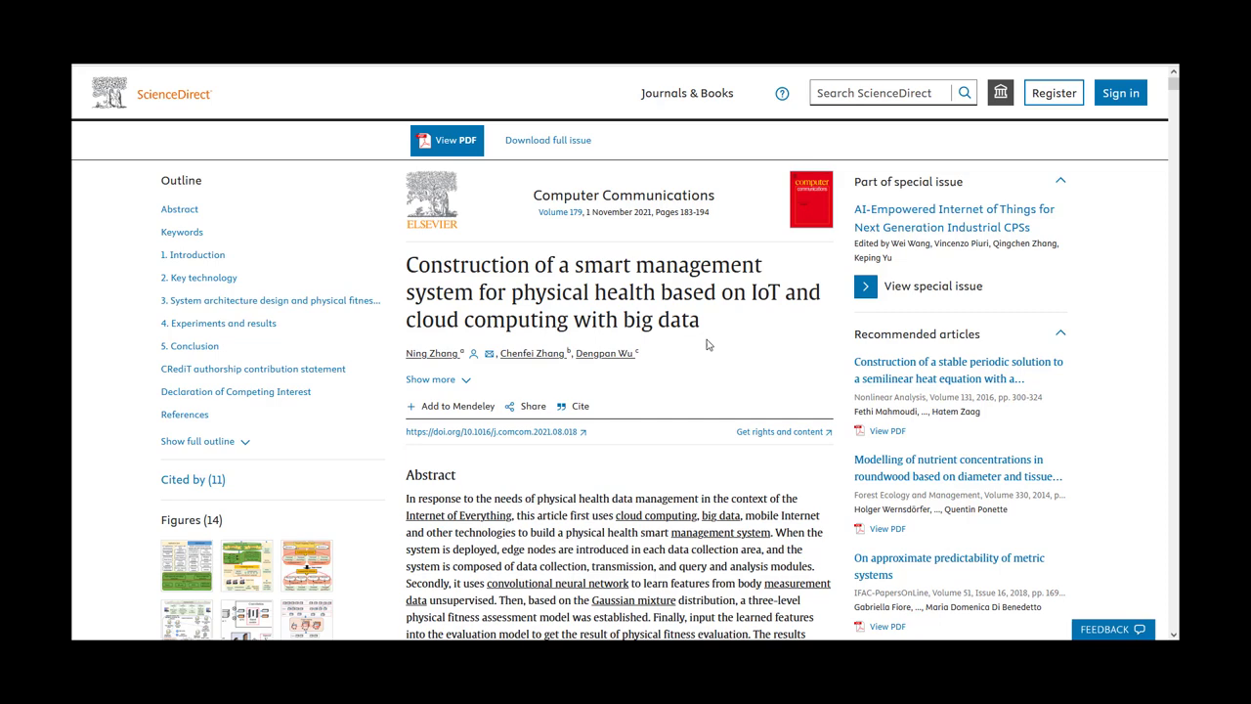
pyautogui.scroll(-1, 709, 352)
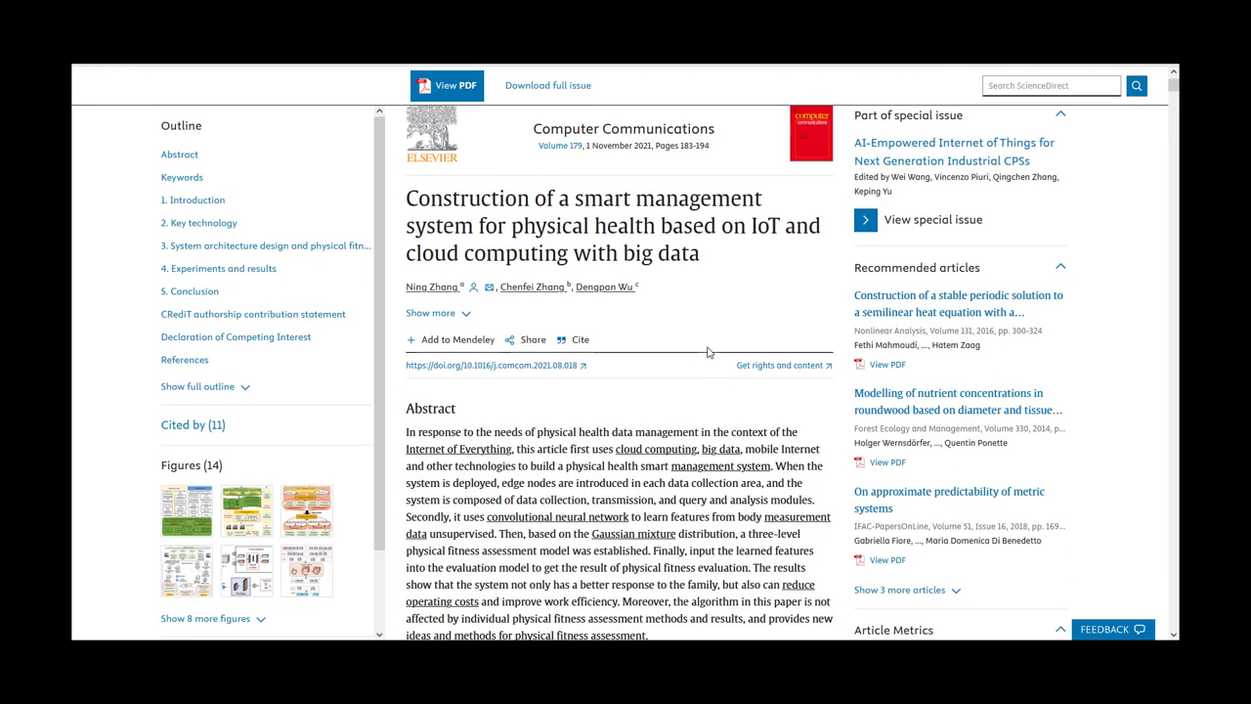
pyautogui.scroll(-1, 709, 352)
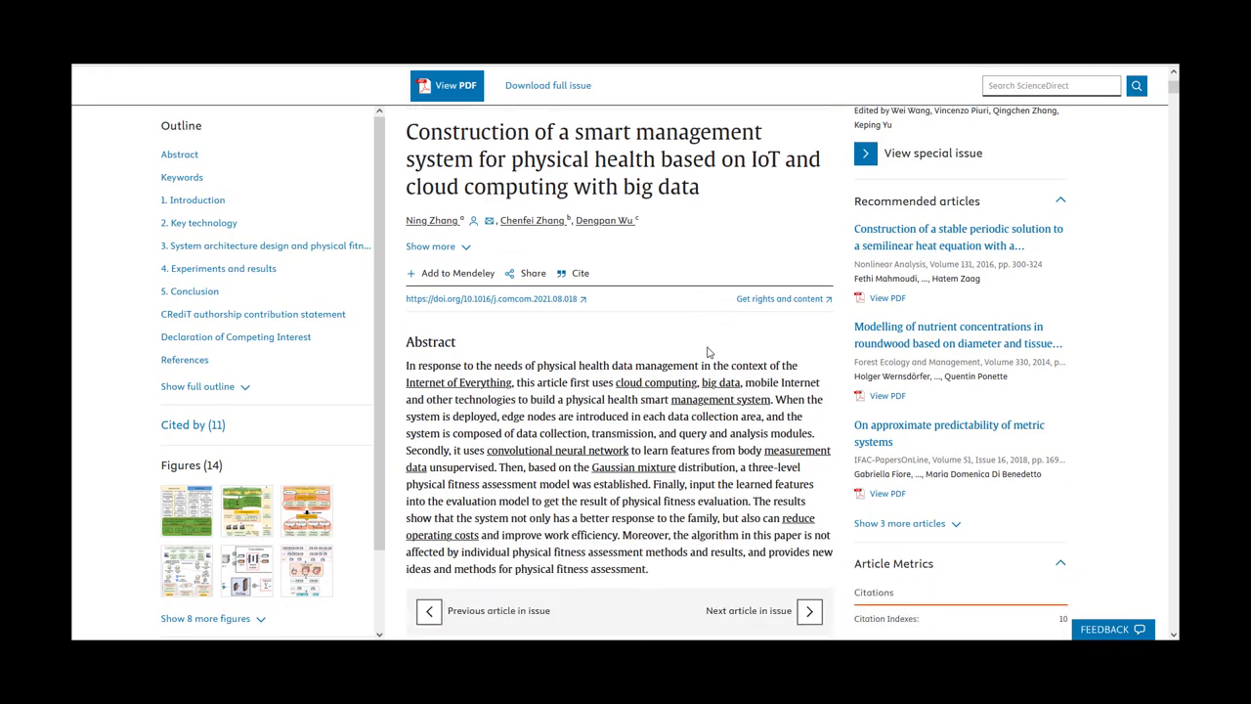
pyautogui.scroll(-2, 708, 352)
pyautogui.scroll(-3, 709, 352)
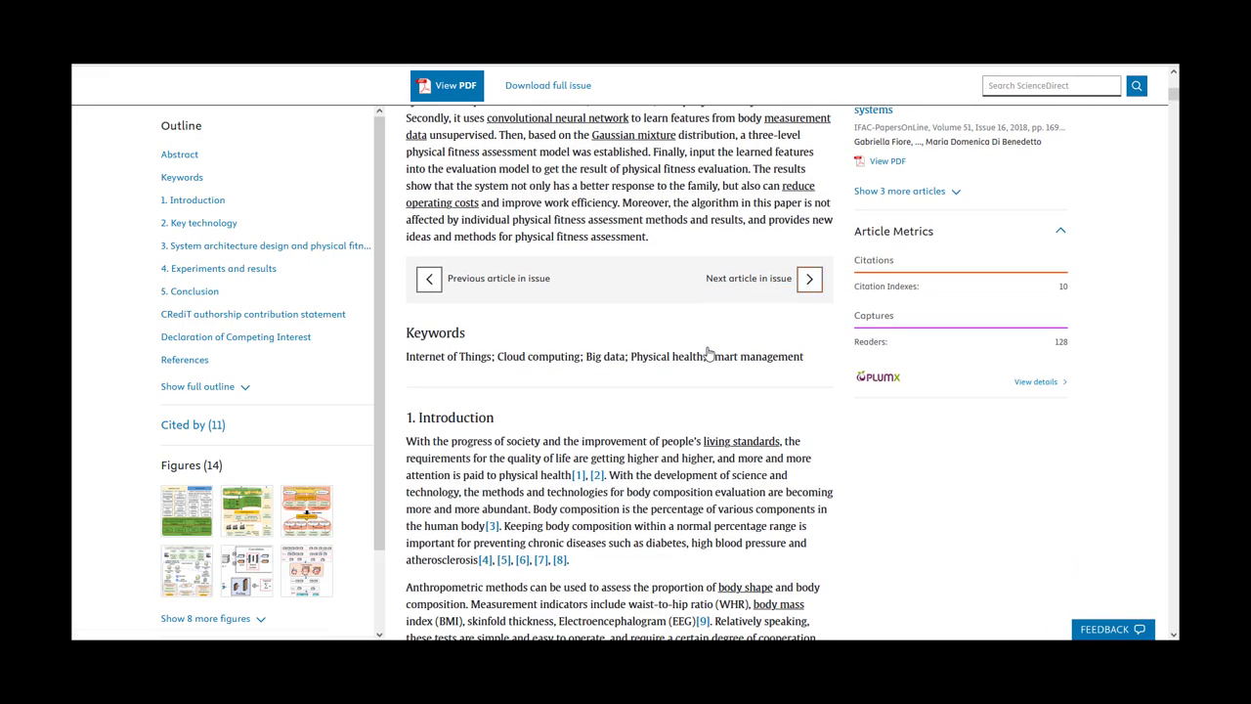
pyautogui.scroll(5, 709, 352)
pyautogui.scroll(3, 708, 357)
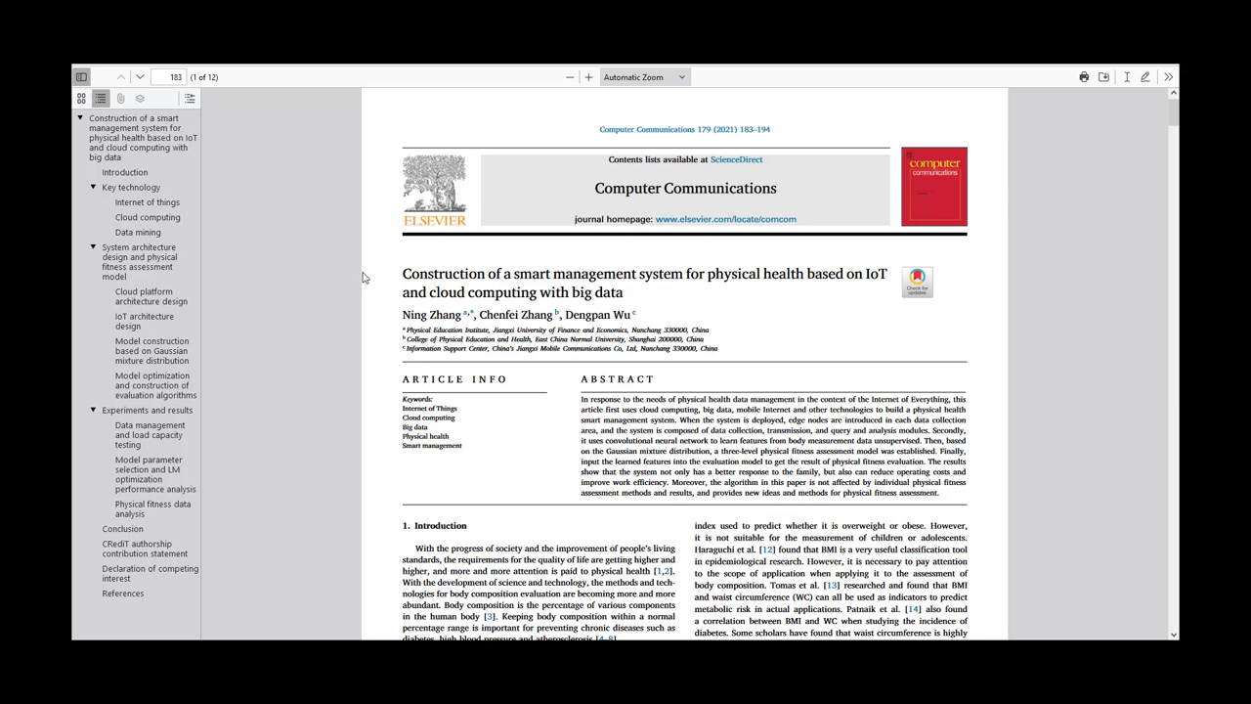
# Download the article's PDF and close the PDF view to return to the article page.
pyautogui.click(1104, 77)
pyautogui.click(651, 322)
pyautogui.hotkey('ctrl', 'w')
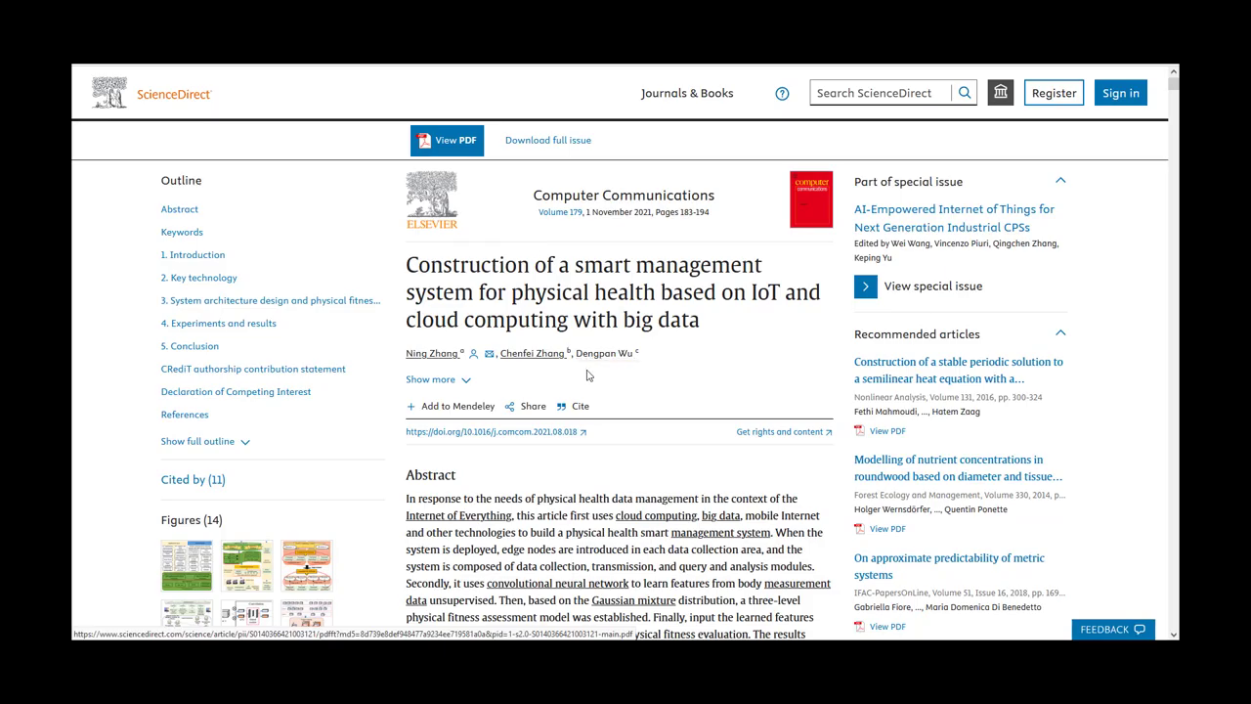
# Examine the article's citation export options and dismiss them.
pyautogui.click(576, 414)
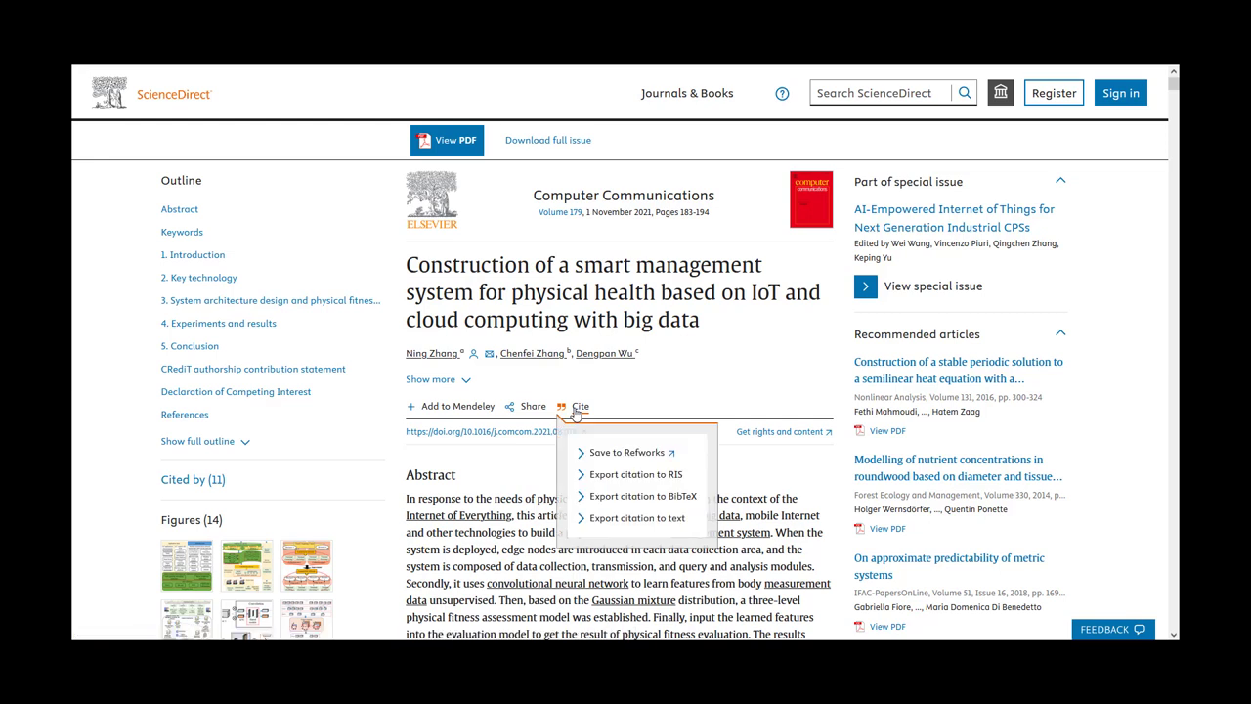
pyautogui.click(547, 462)
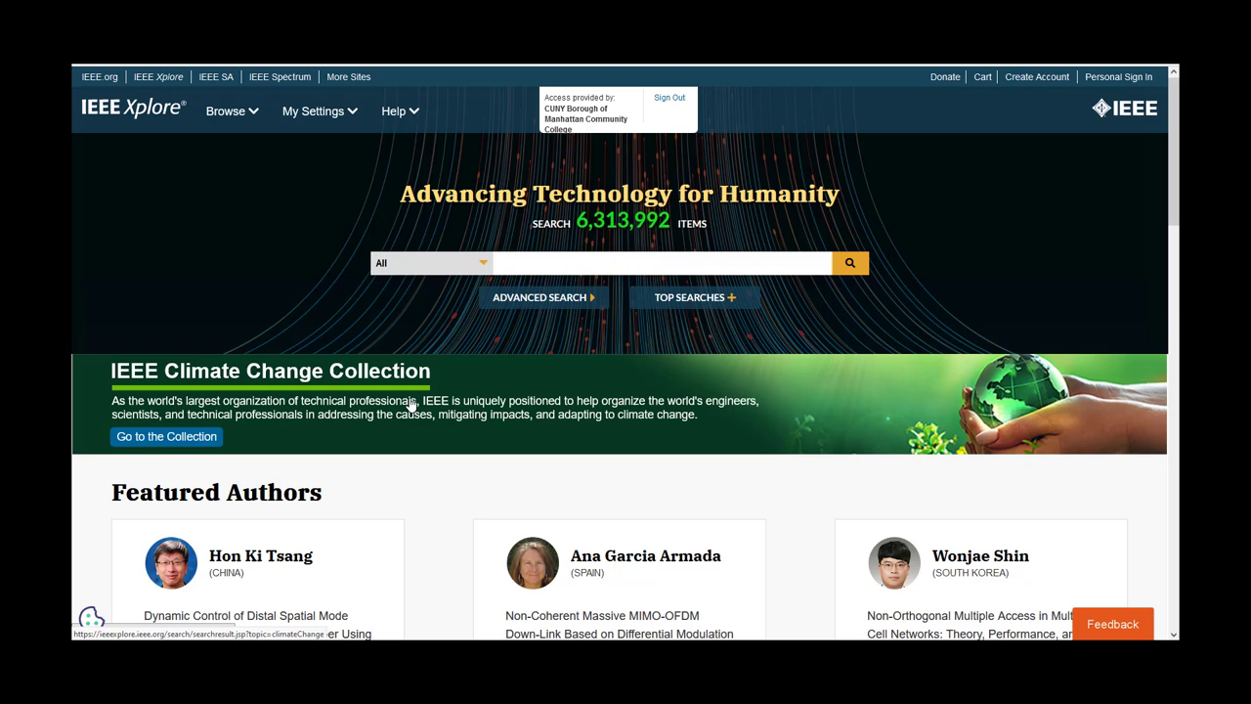
# Switch to IEEE Xplore and look through the home page's featured authors, featured articles, news and upcoming conferences.
pyautogui.scroll(-2, 413, 405)
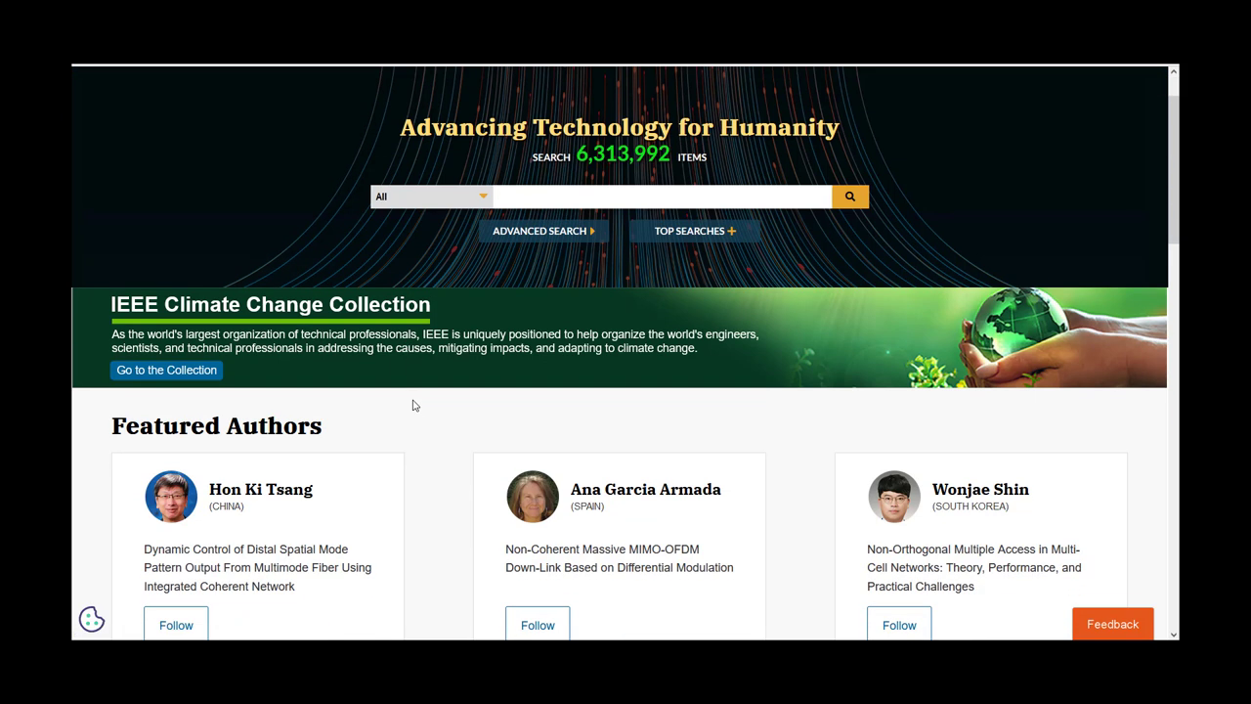
pyautogui.scroll(-3, 413, 404)
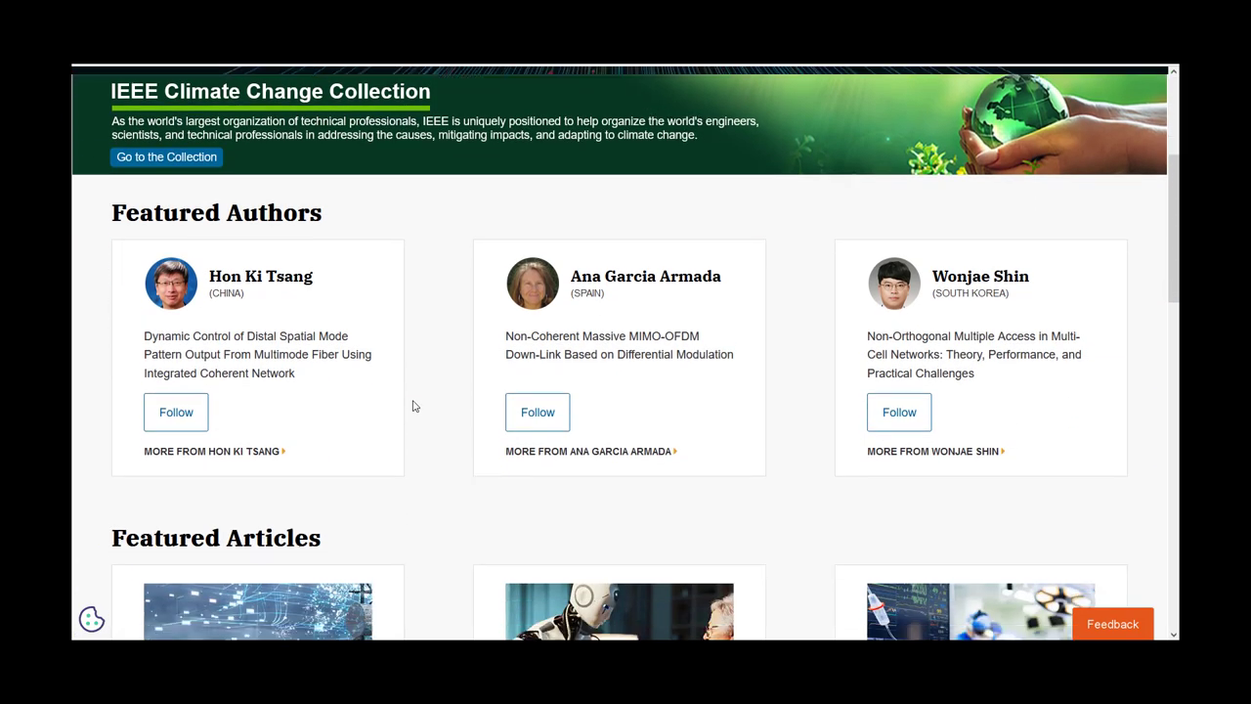
pyautogui.scroll(-6, 412, 404)
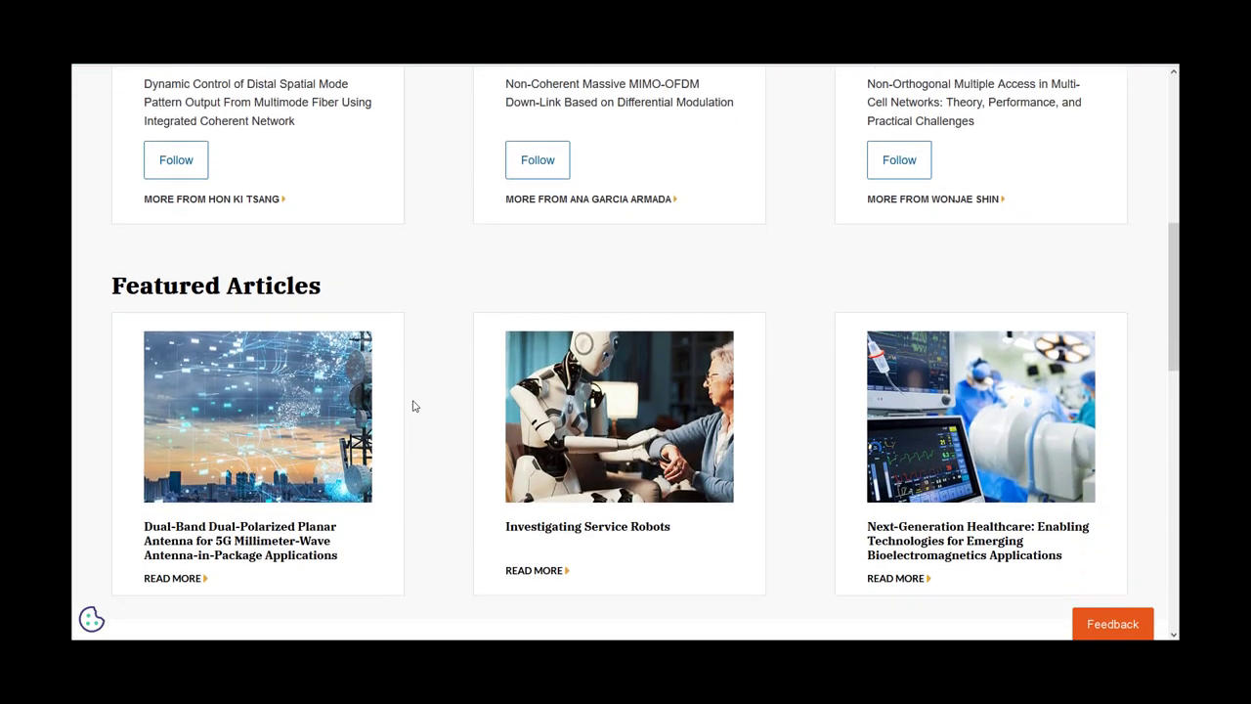
pyautogui.scroll(-5, 413, 405)
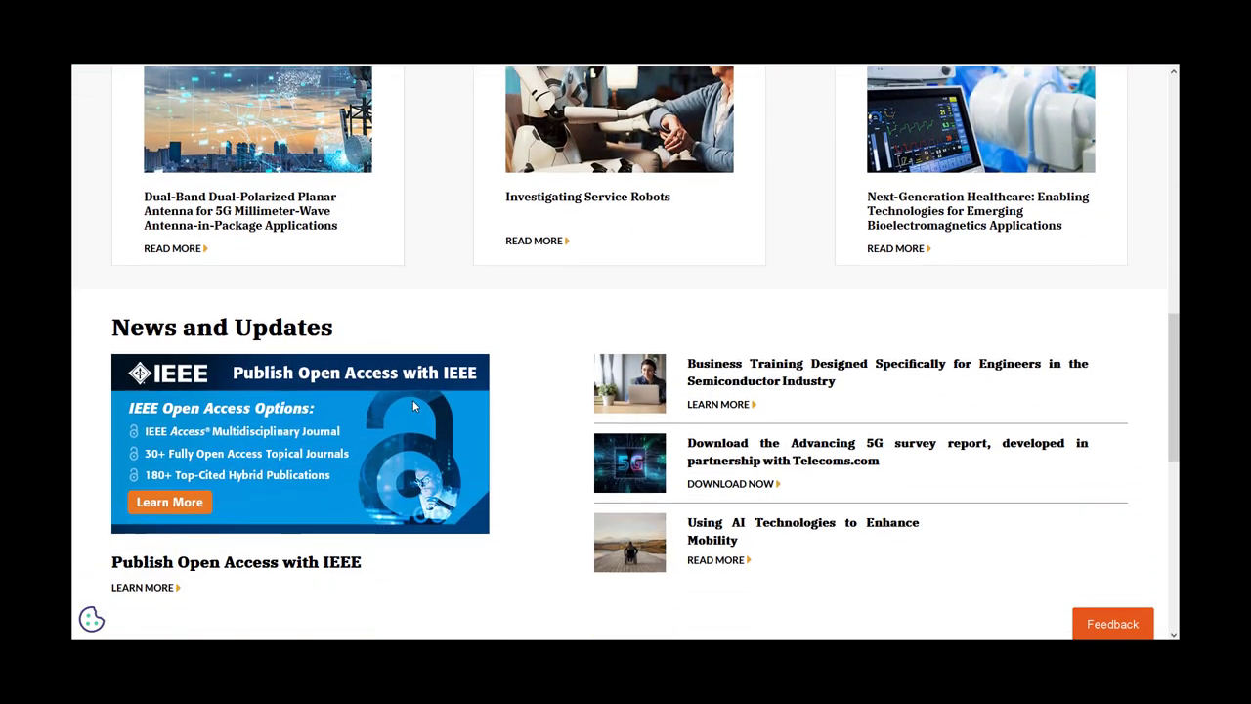
pyautogui.scroll(-5, 412, 406)
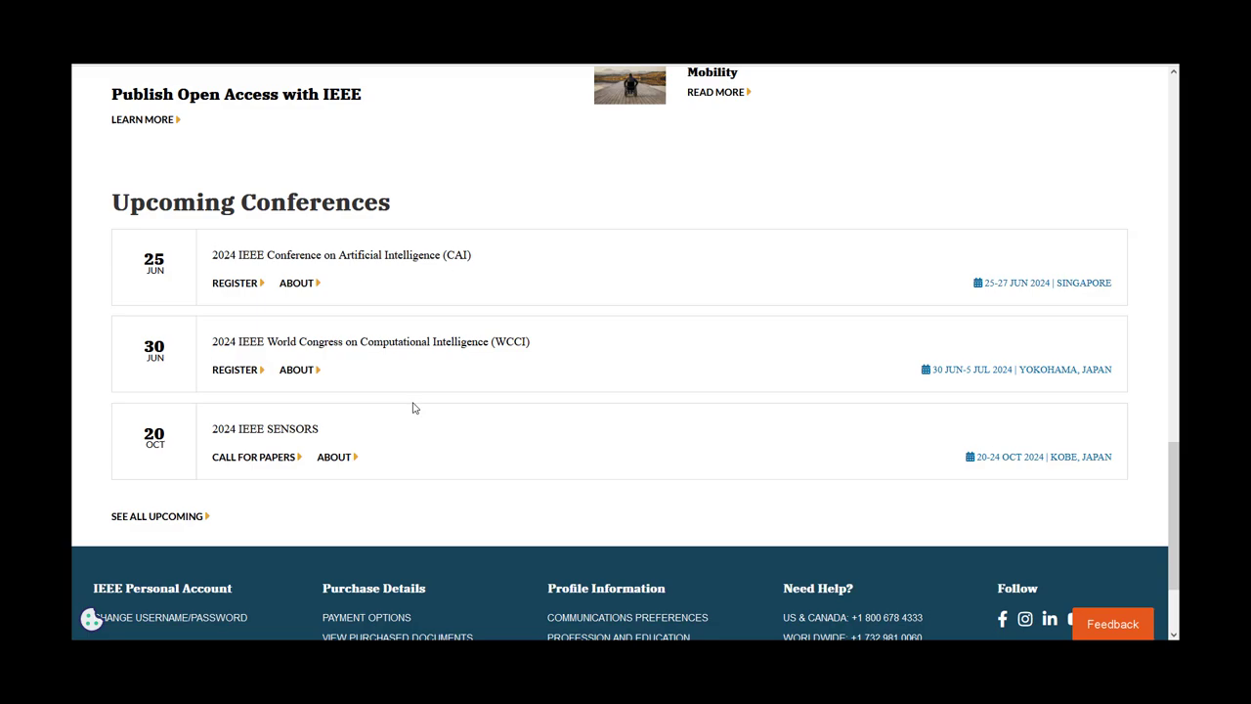
pyautogui.scroll(12, 413, 407)
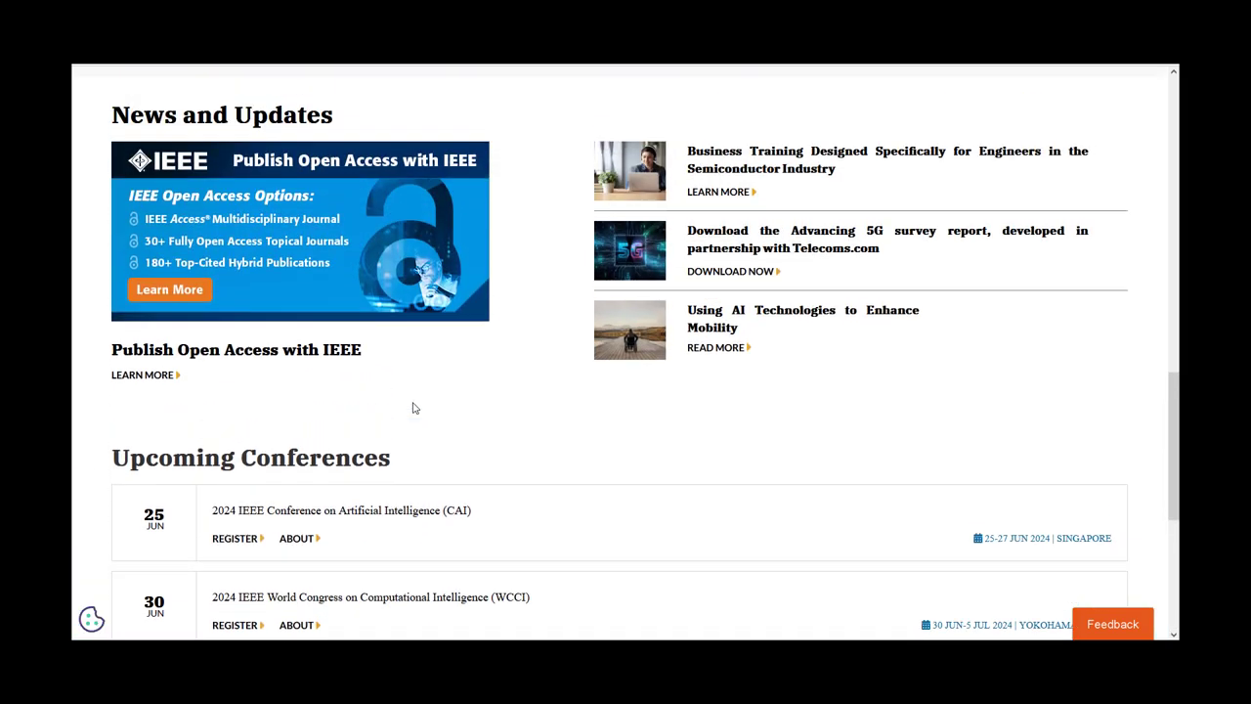
pyautogui.scroll(8, 412, 407)
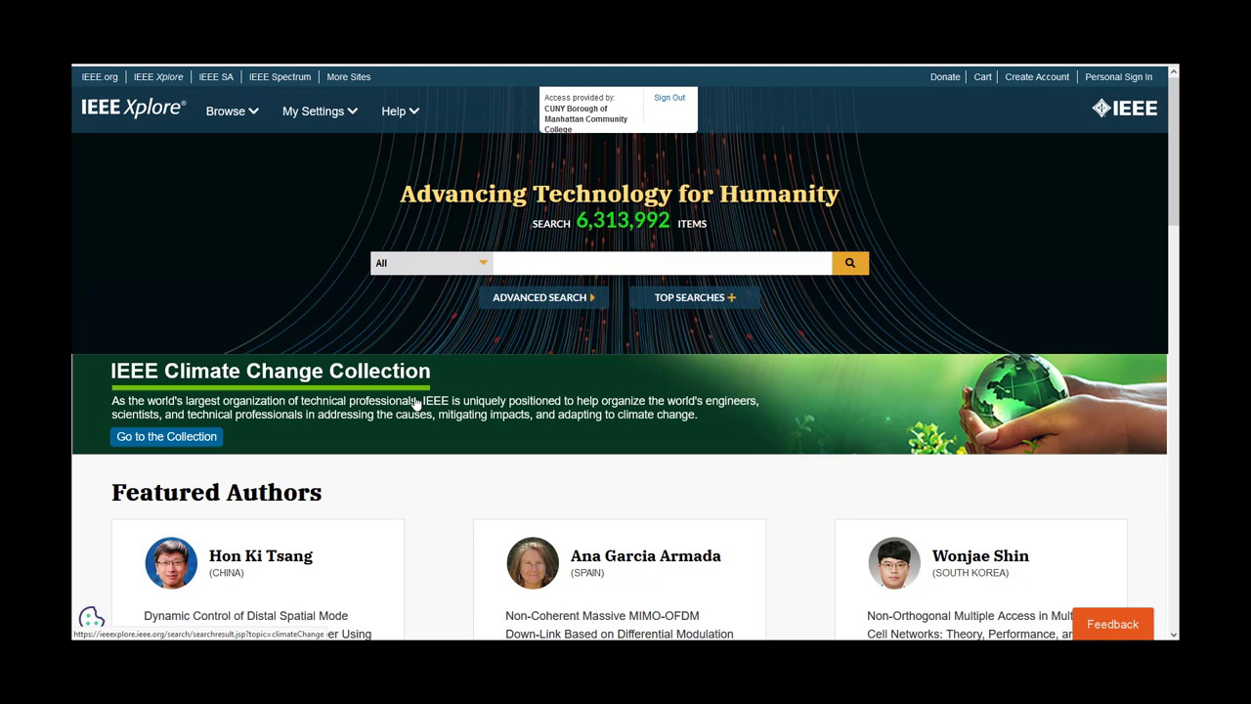
# Show the top searches chart and open the matching documents for Deep Learning.
pyautogui.click(572, 263)
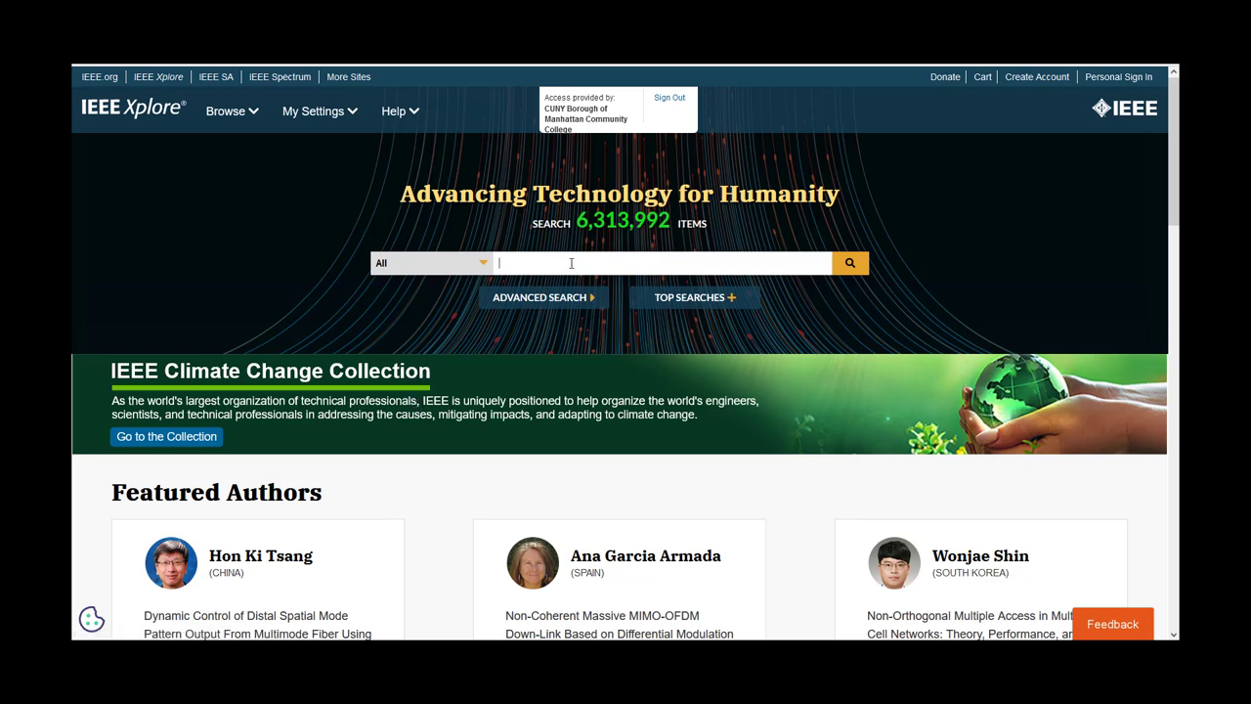
pyautogui.click(731, 301)
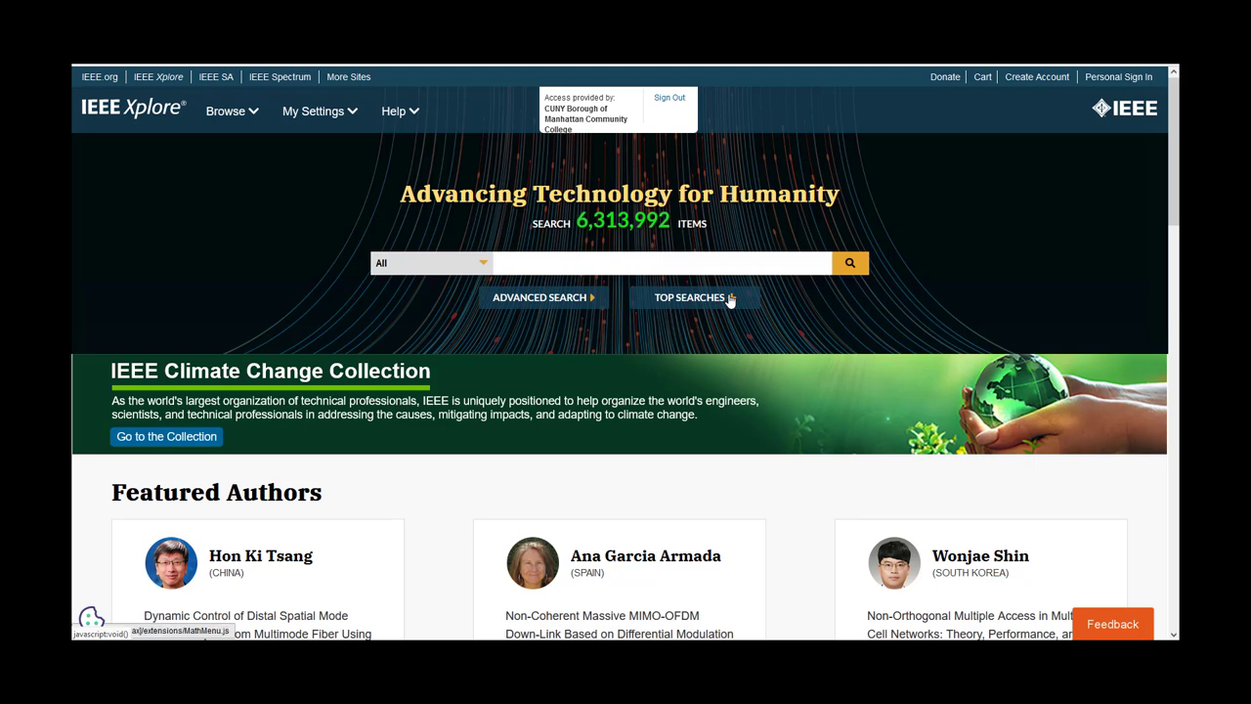
pyautogui.click(724, 300)
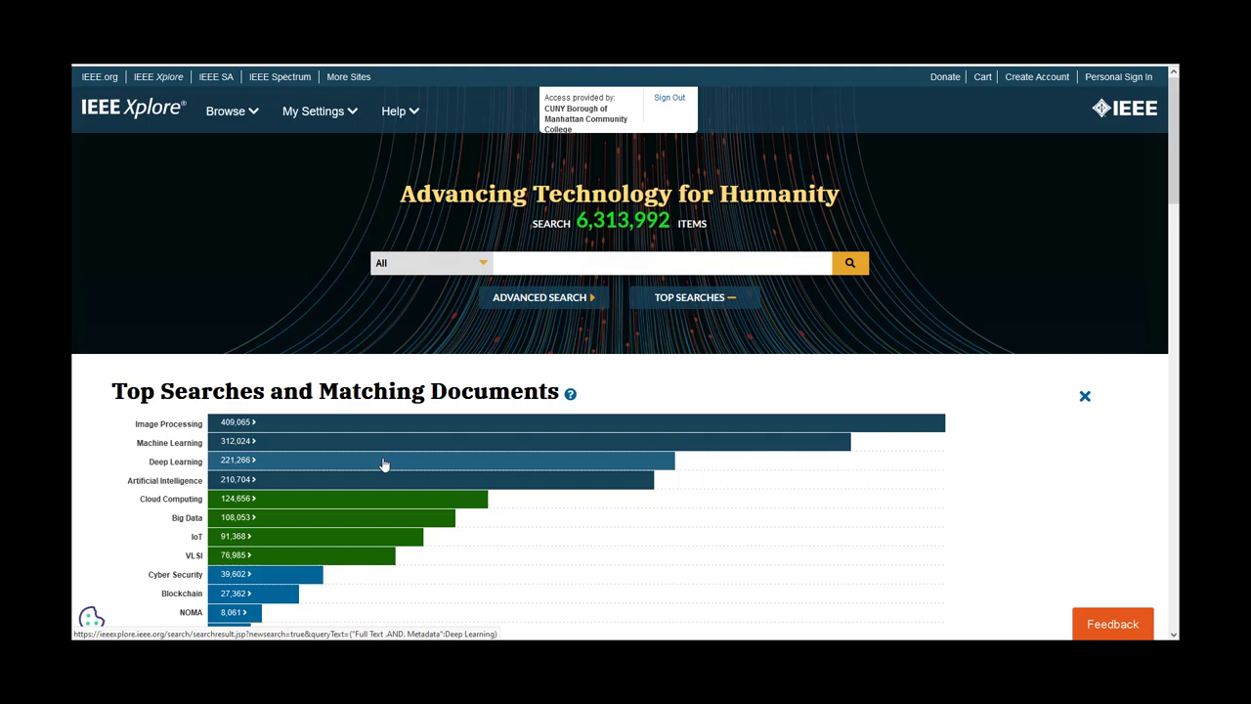
pyautogui.click(384, 464)
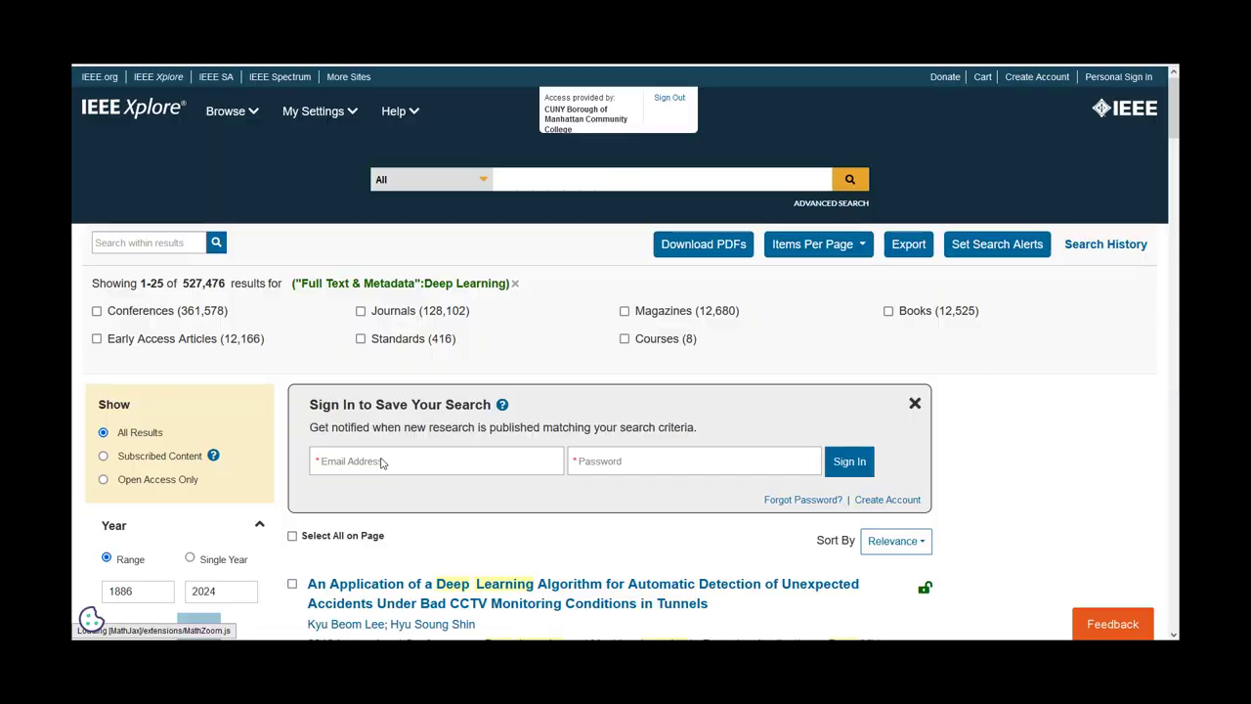
pyautogui.scroll(-2, 386, 459)
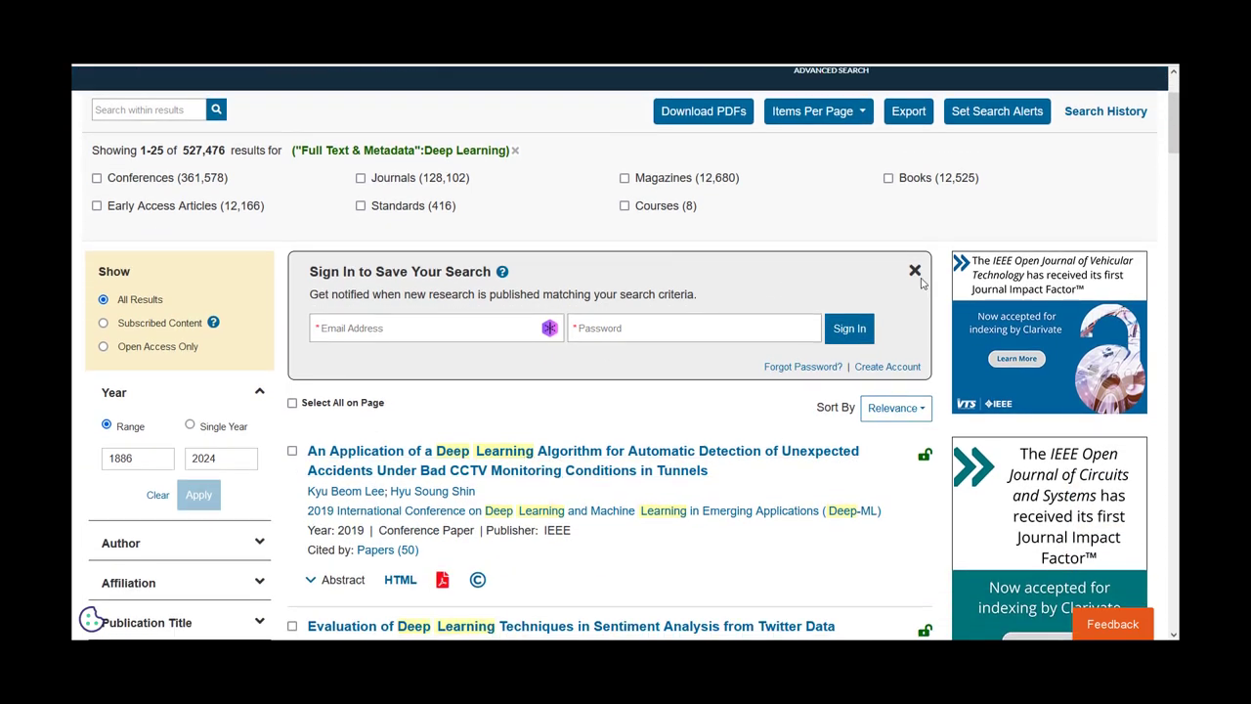
# Dismiss the sign-in prompt for saving searches and limit the Deep Learning results to journals.
pyautogui.click(915, 272)
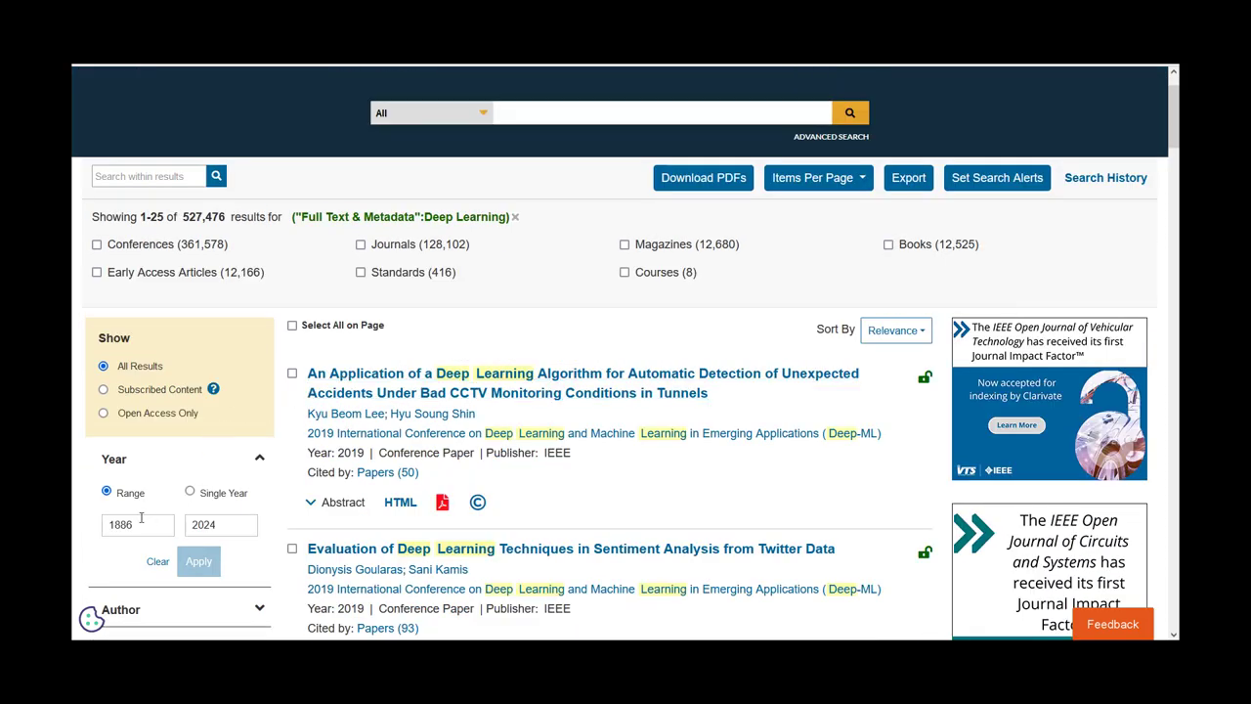
pyautogui.click(360, 246)
pyautogui.click(611, 315)
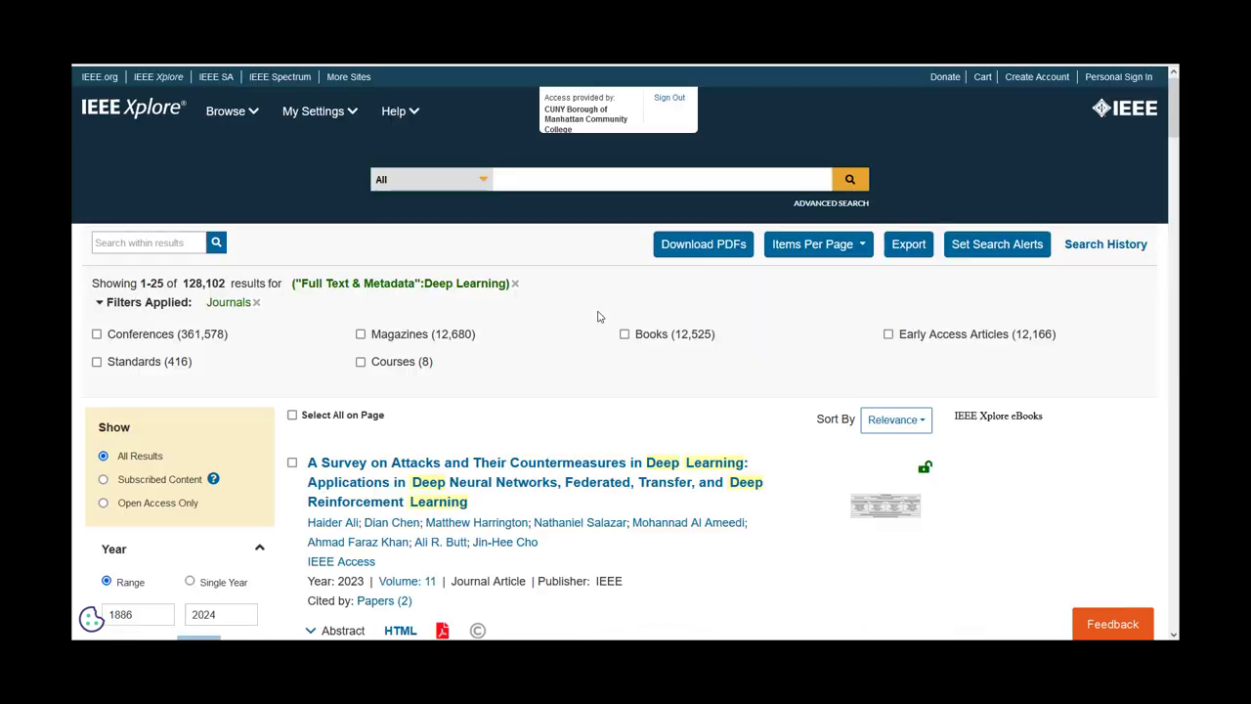
pyautogui.scroll(-2, 134, 492)
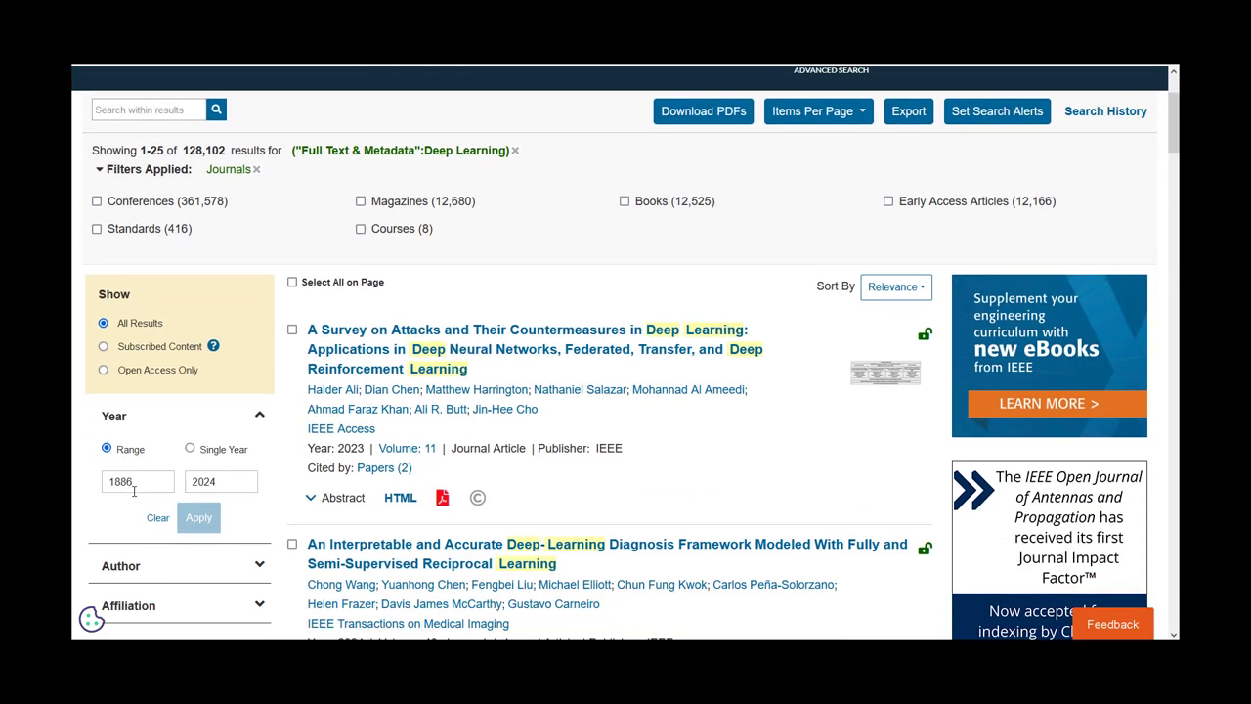
pyautogui.click(139, 487)
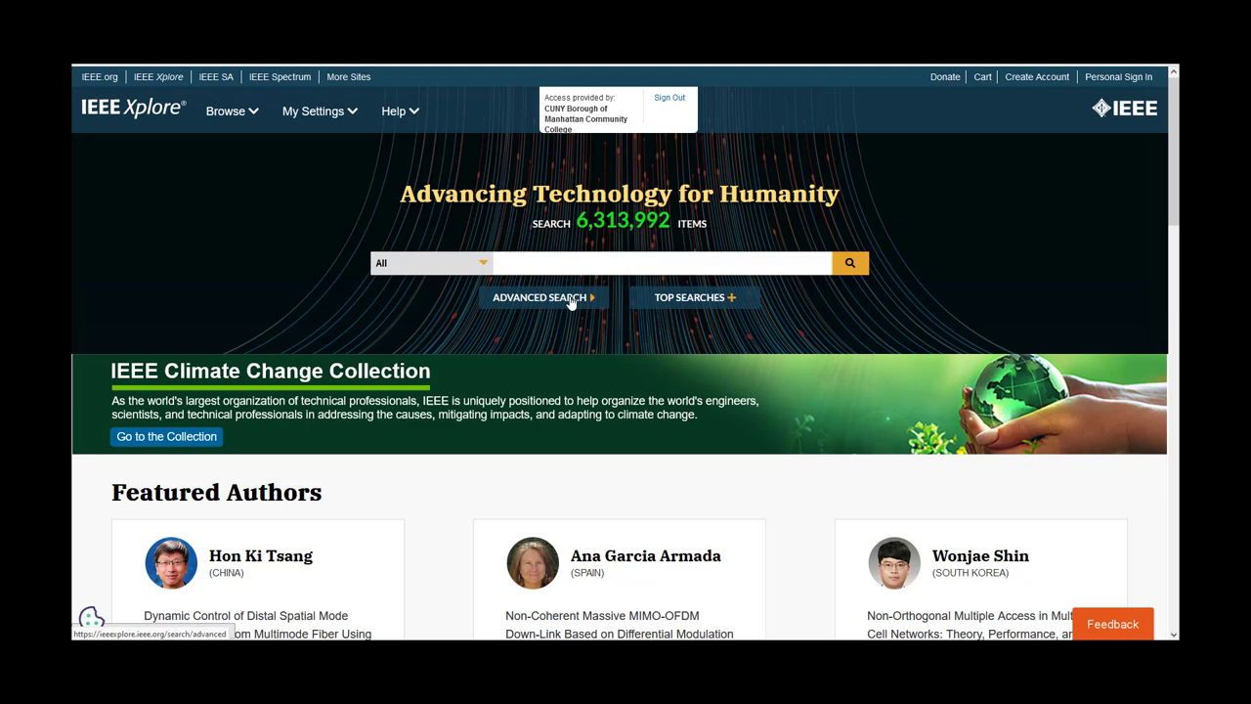
# Open the advanced search, view its command search and citation search forms, and return to the keyword form.
pyautogui.click(571, 302)
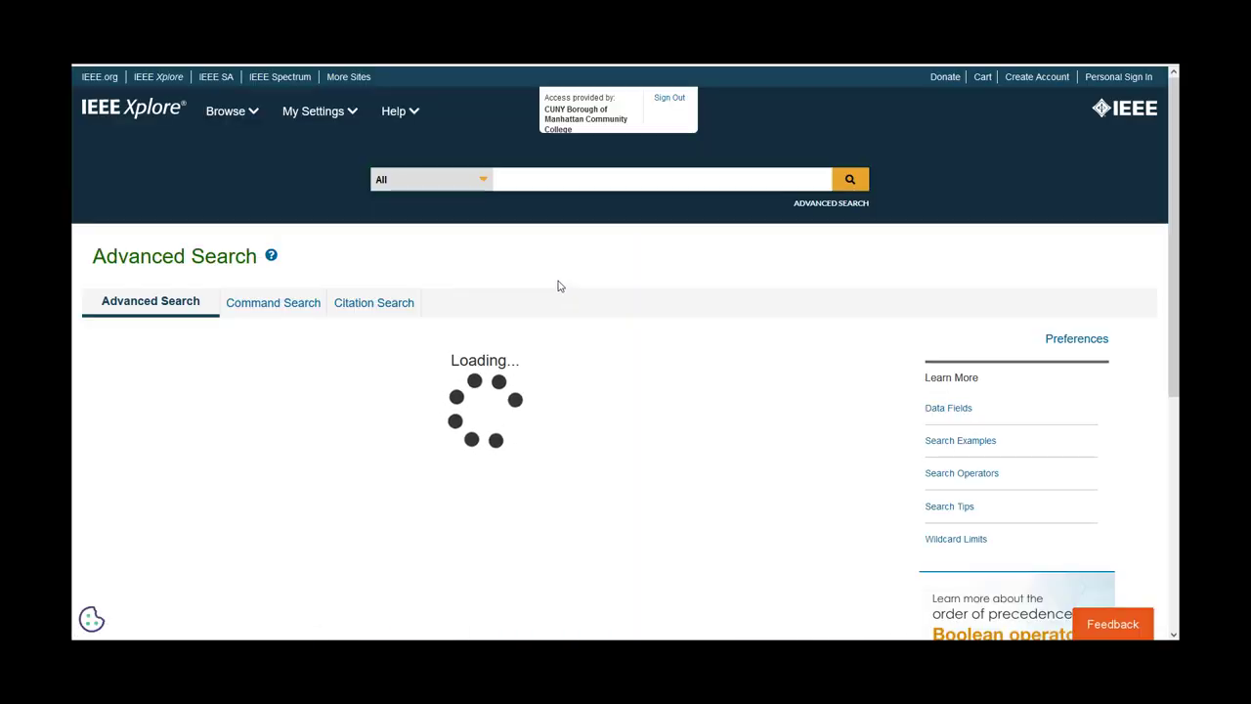
pyautogui.click(315, 306)
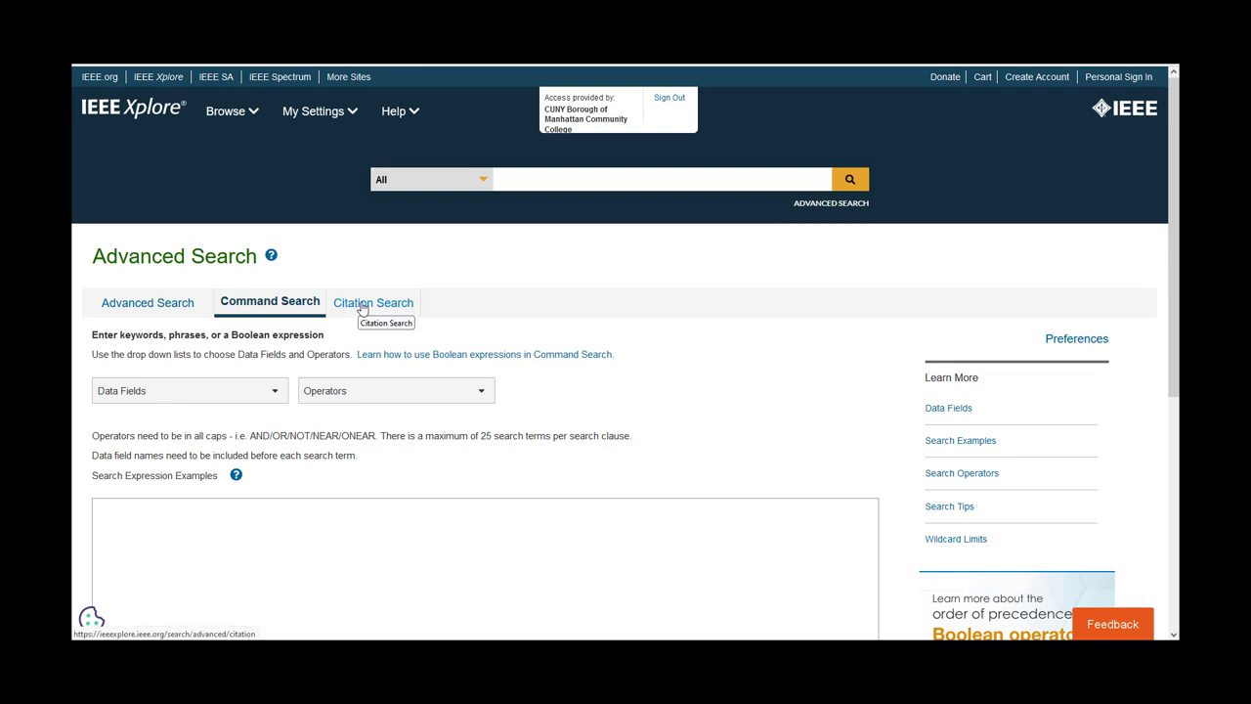
pyautogui.click(362, 309)
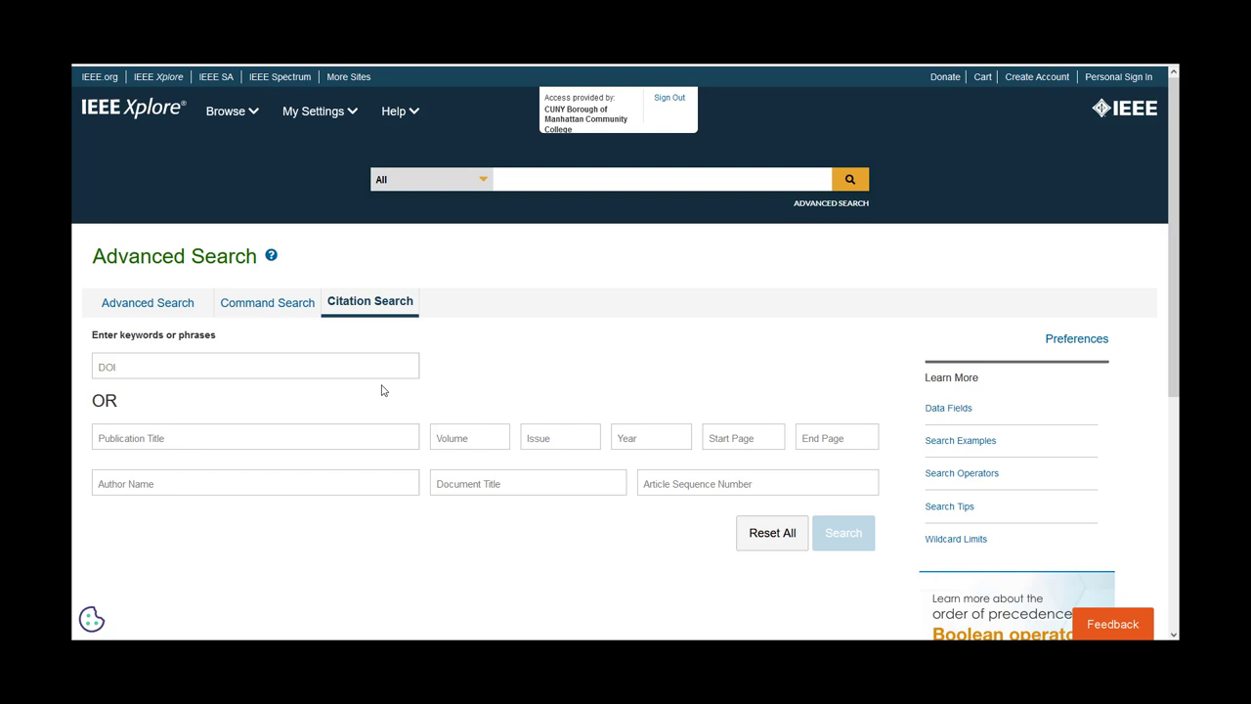
pyautogui.click(181, 309)
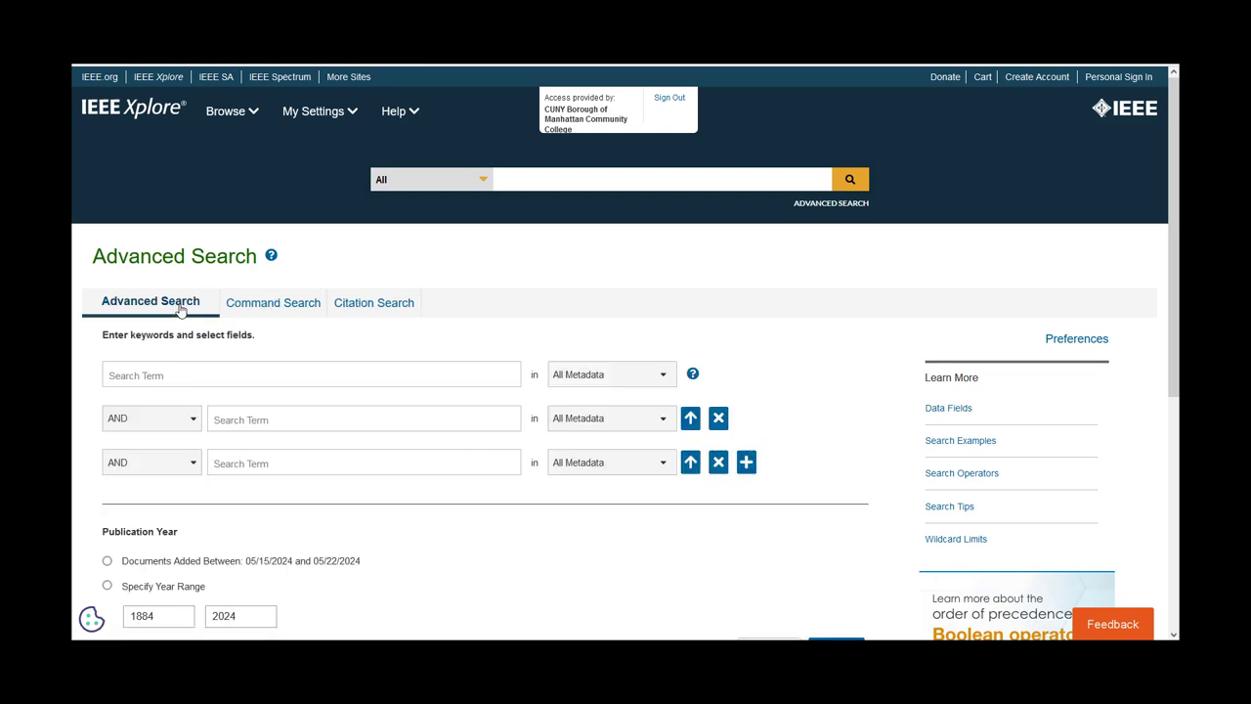
# Enter "Cyber Security" as the first search term and "Blockchain" as the second, each in quotation marks and joined with AND.
pyautogui.click(201, 372)
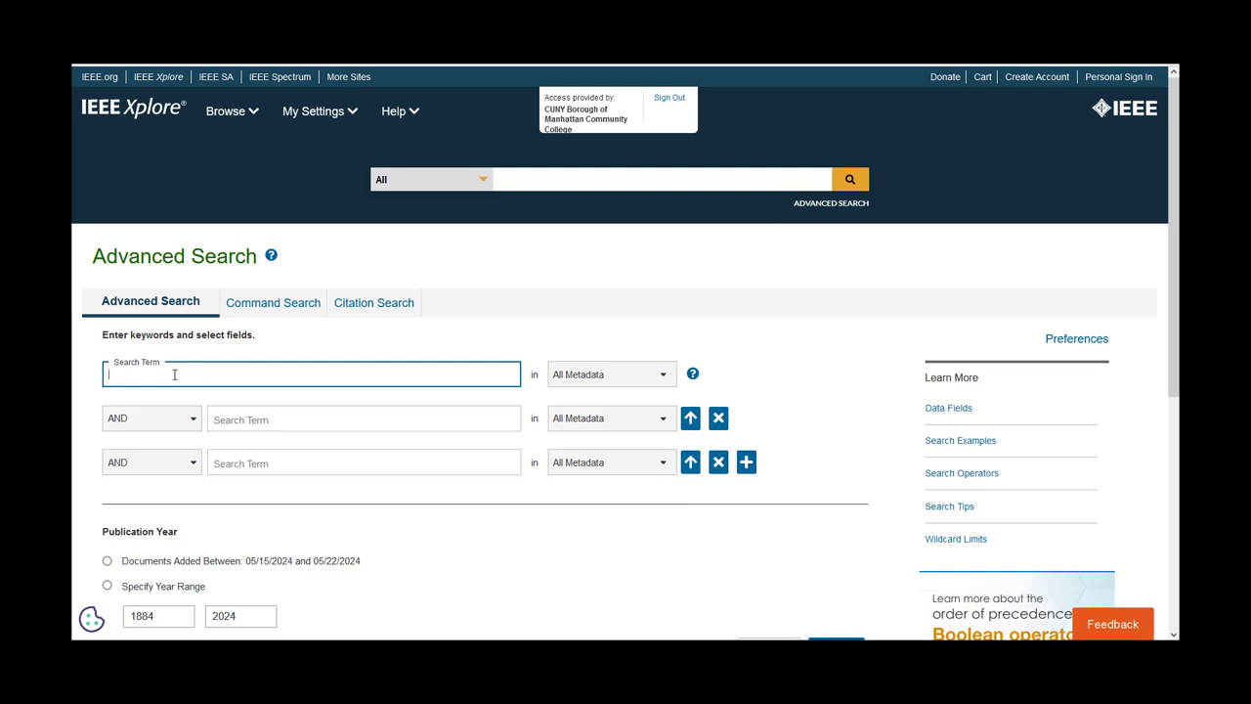
pyautogui.write('"Cyber Security')
pyautogui.click(250, 420)
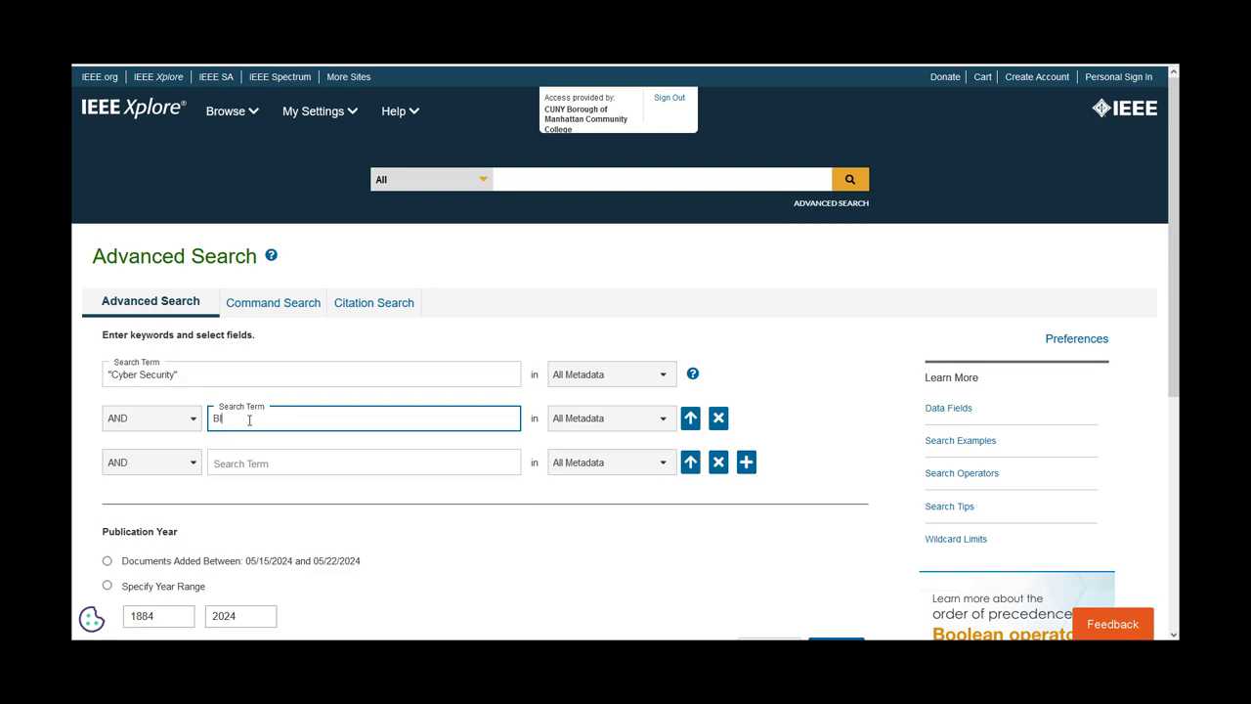
pyautogui.write('"Blockchain')
# Set the search field of both the Cyber Security and Blockchain terms to Full Text & Metadata.
pyautogui.scroll(-1, 454, 485)
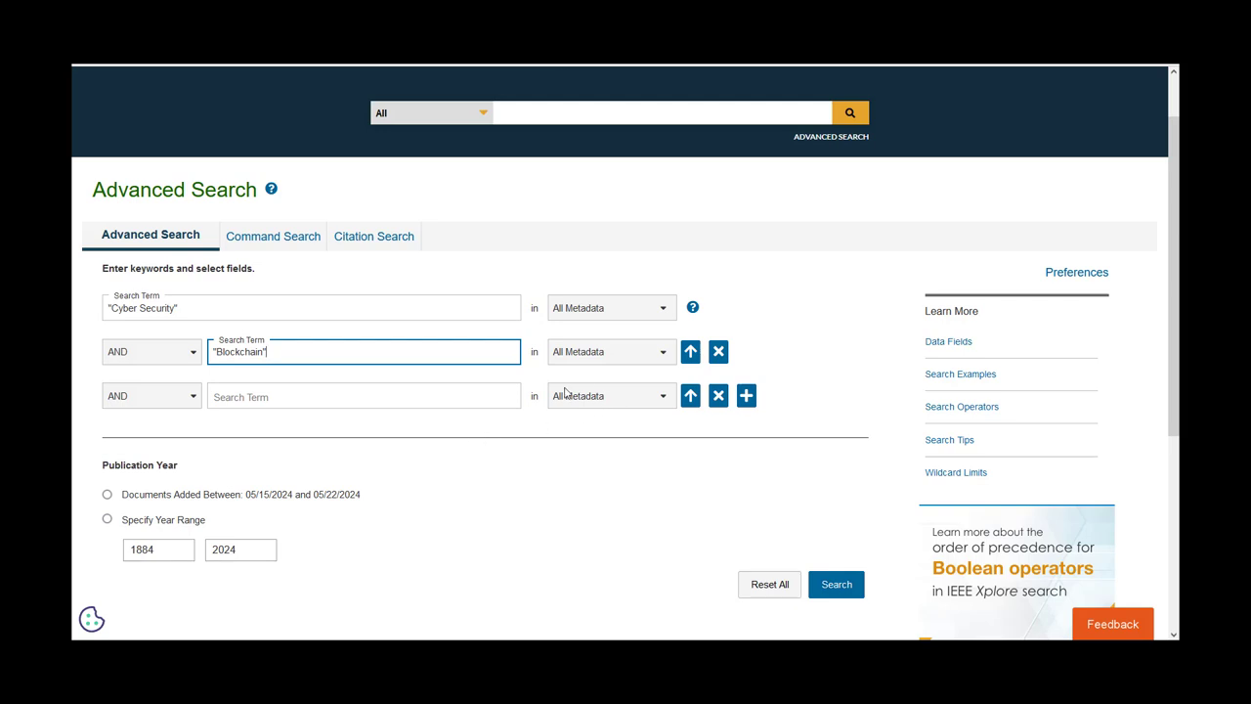
pyautogui.click(668, 311)
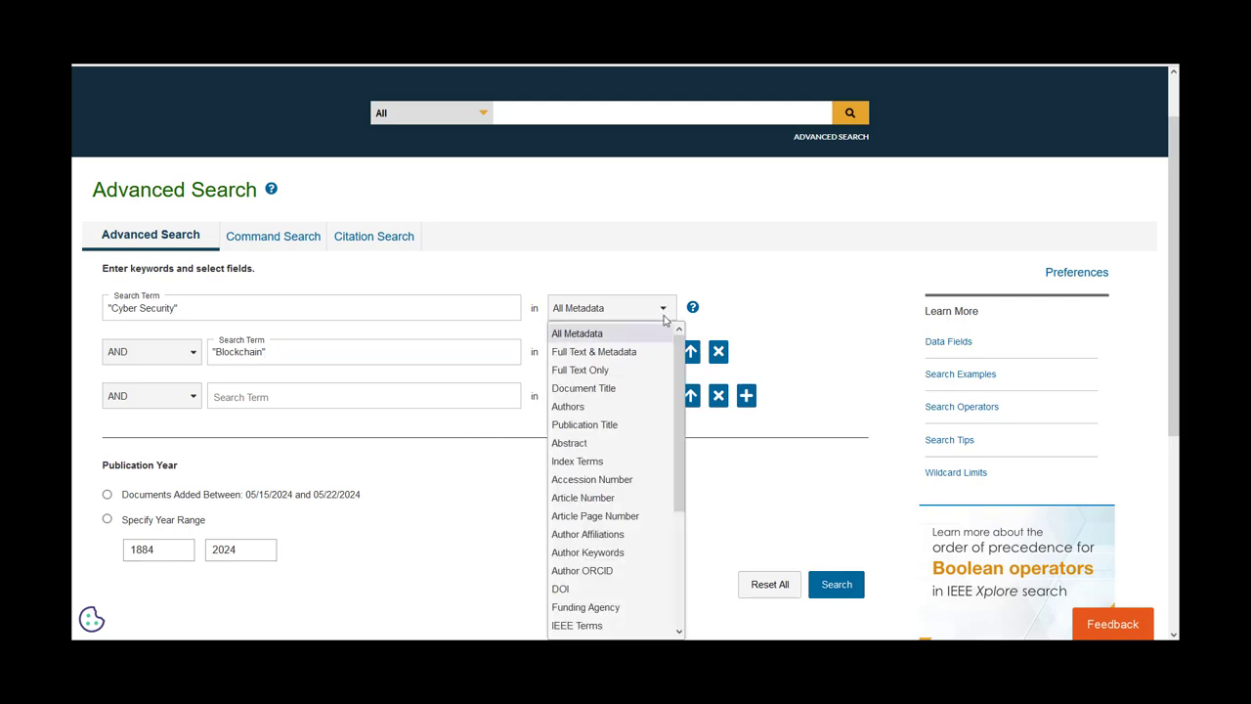
pyautogui.click(645, 352)
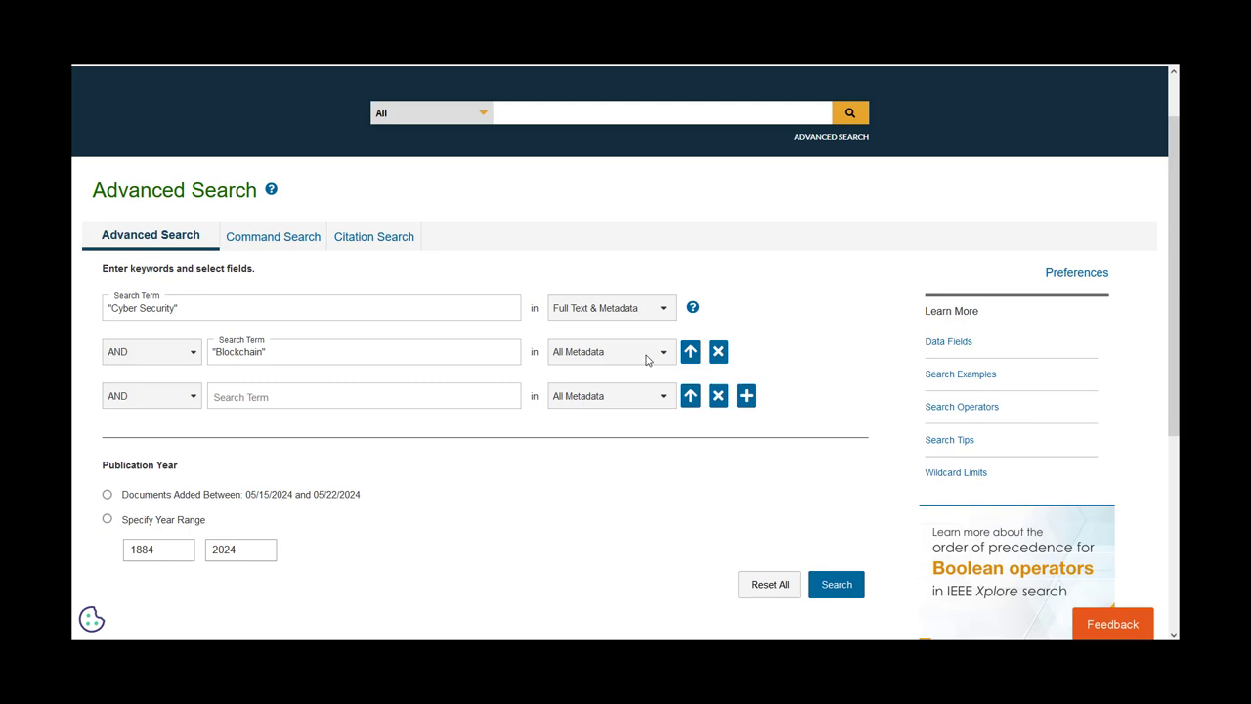
pyautogui.click(651, 354)
pyautogui.click(648, 399)
# Add "Noma" in quotation marks as the third AND term, searched in Full Text & Metadata.
pyautogui.click(457, 396)
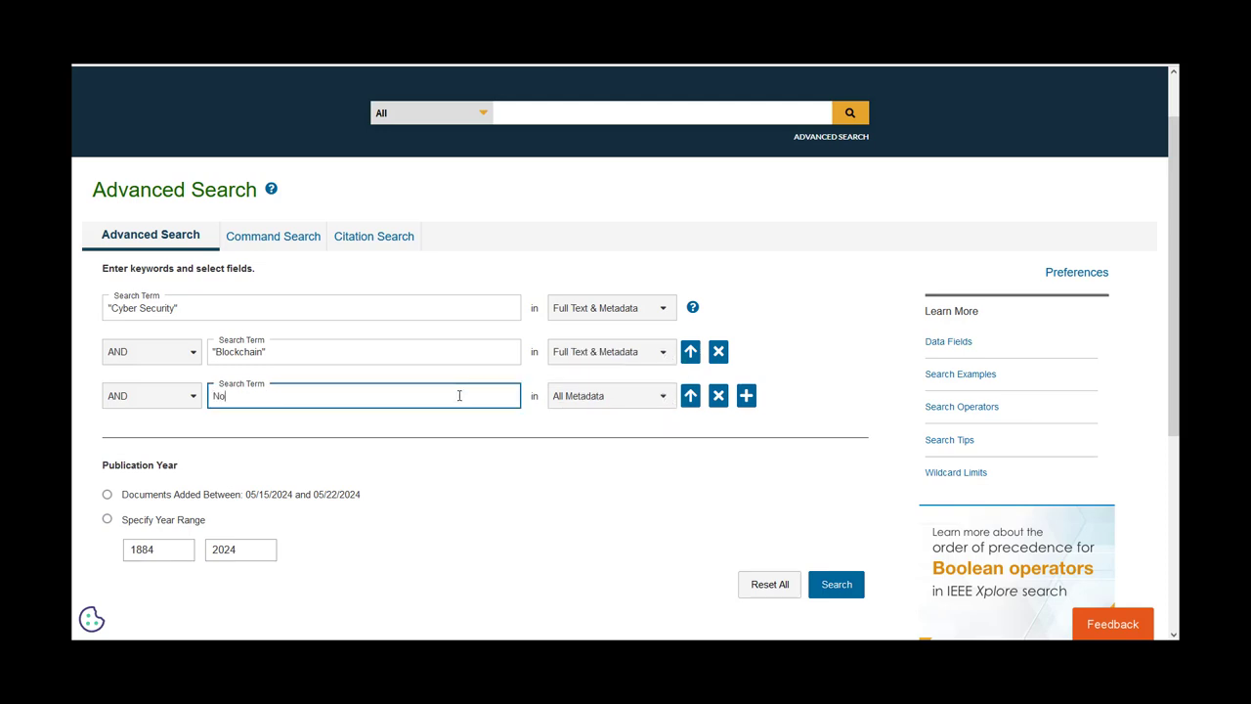
pyautogui.write('Noma"')
pyautogui.click(577, 397)
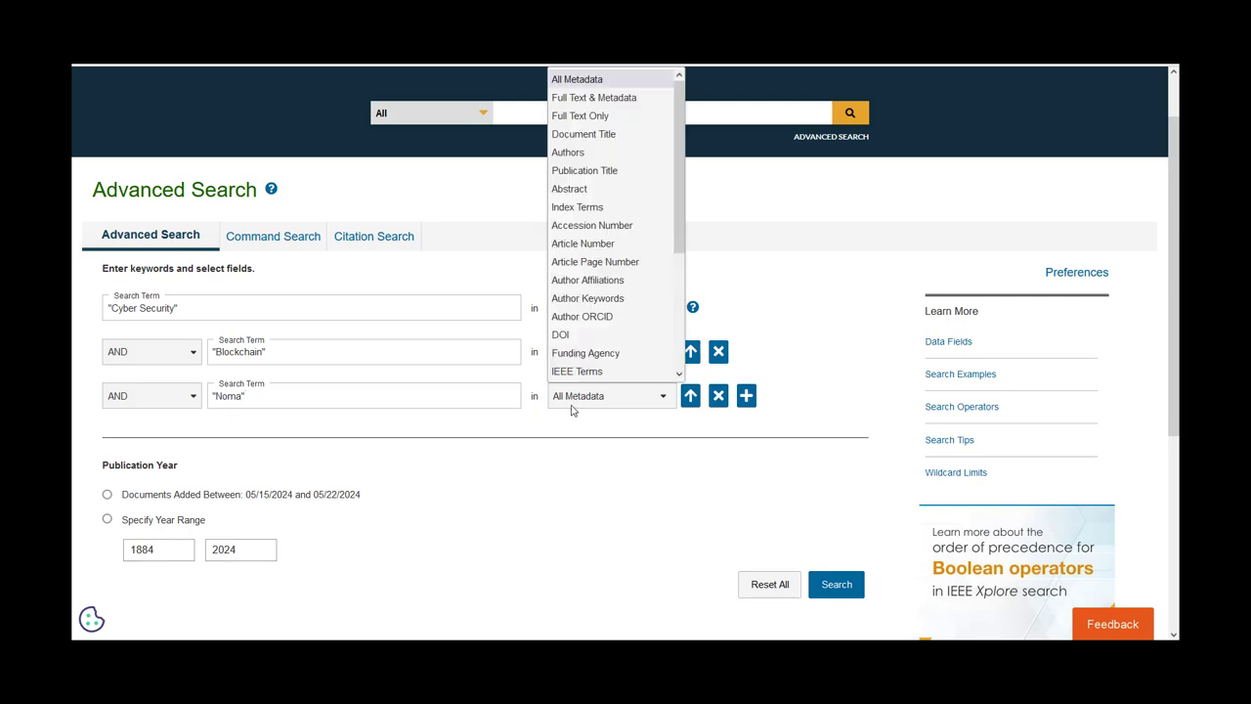
pyautogui.click(608, 100)
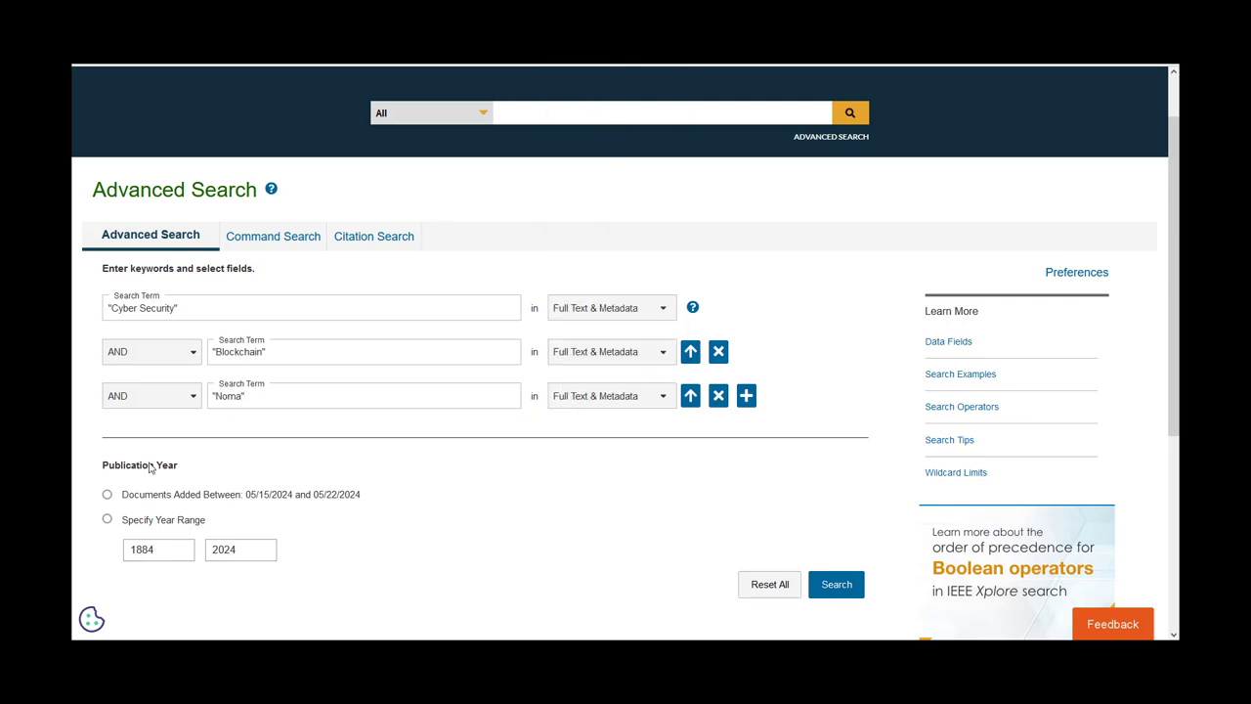
# Specify a publication year range of 2014 to 2024 and run the advanced search.
pyautogui.click(108, 521)
pyautogui.doubleClick(155, 549)
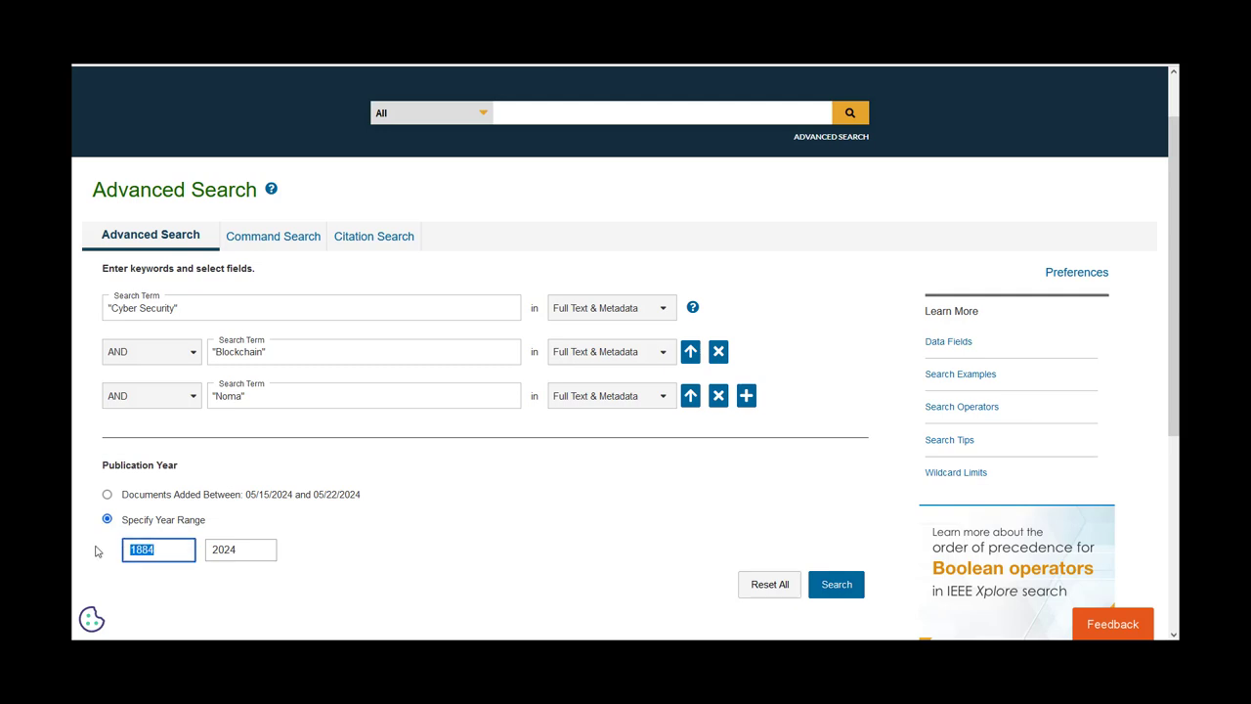
pyautogui.write('20')
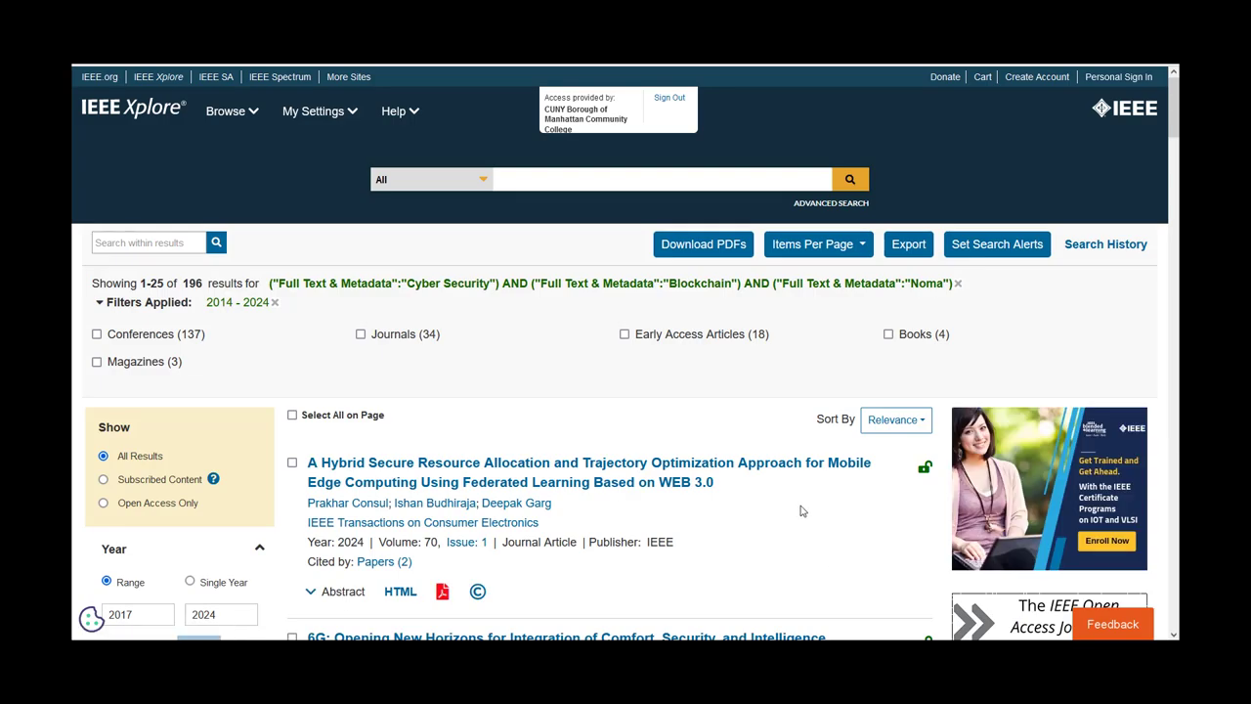
# Preview the first result's abstract, read the full abstract on its article page, and return to the results.
pyautogui.scroll(-1, 802, 510)
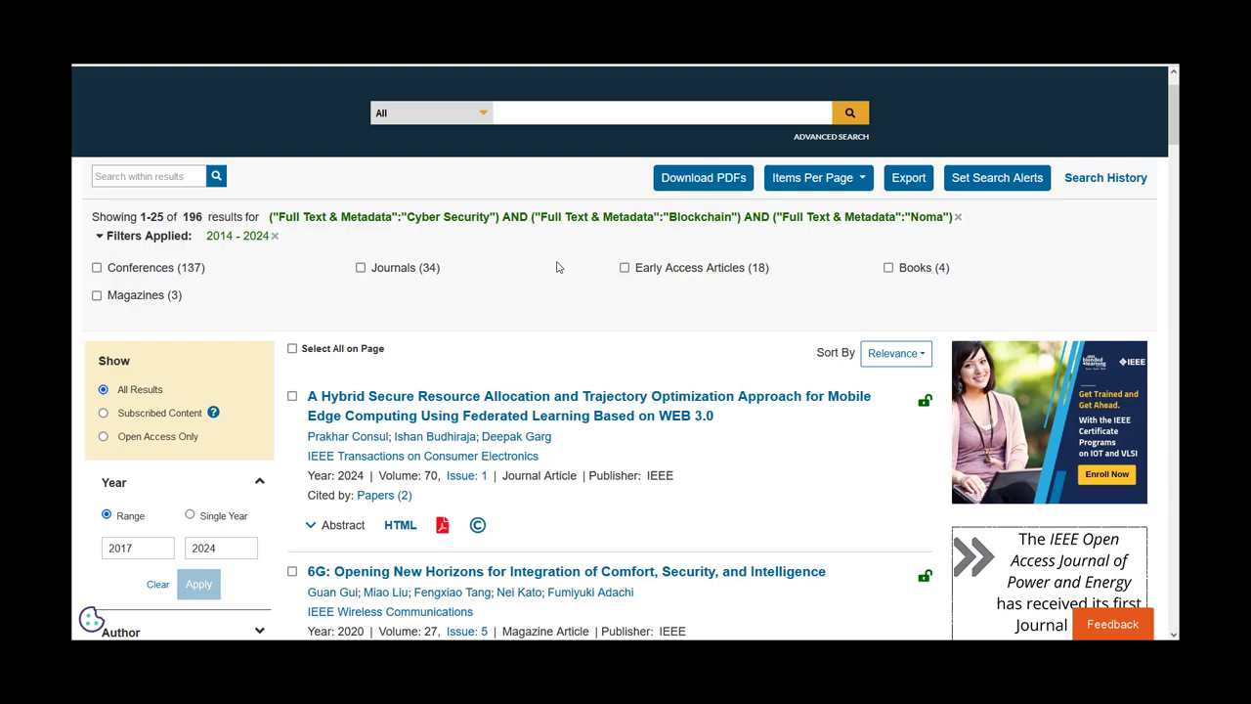
pyautogui.scroll(-3, 382, 505)
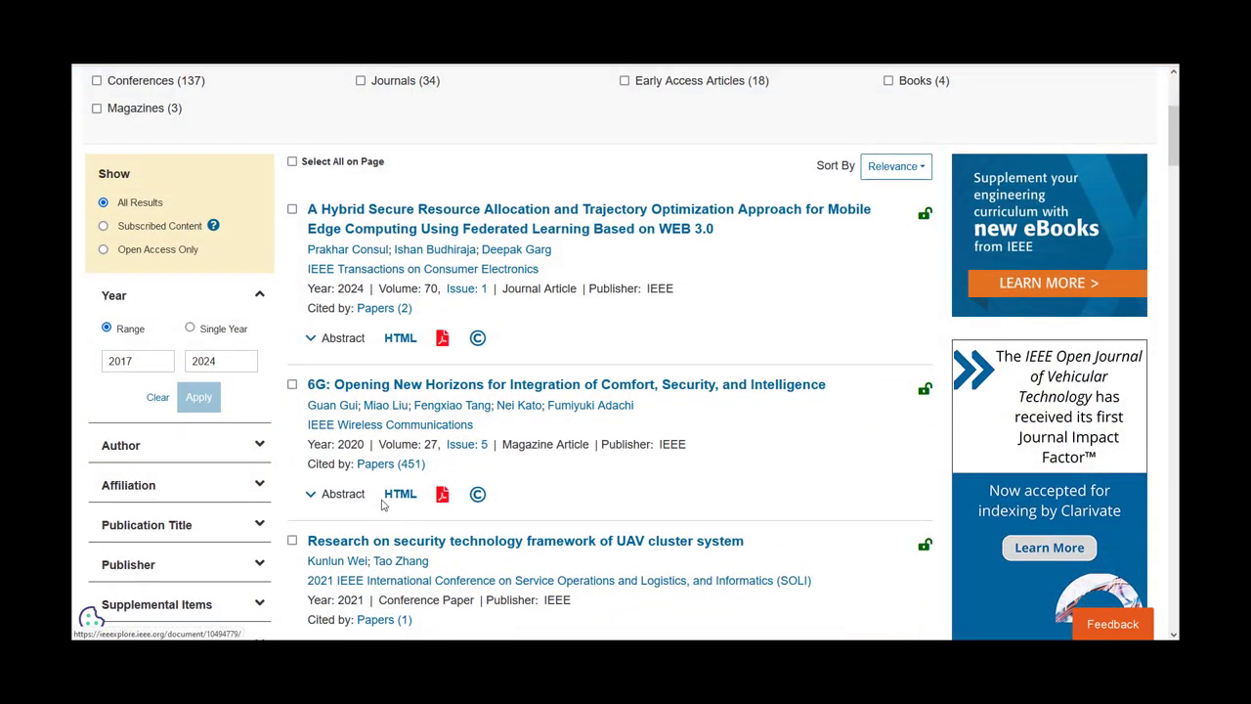
pyautogui.click(315, 340)
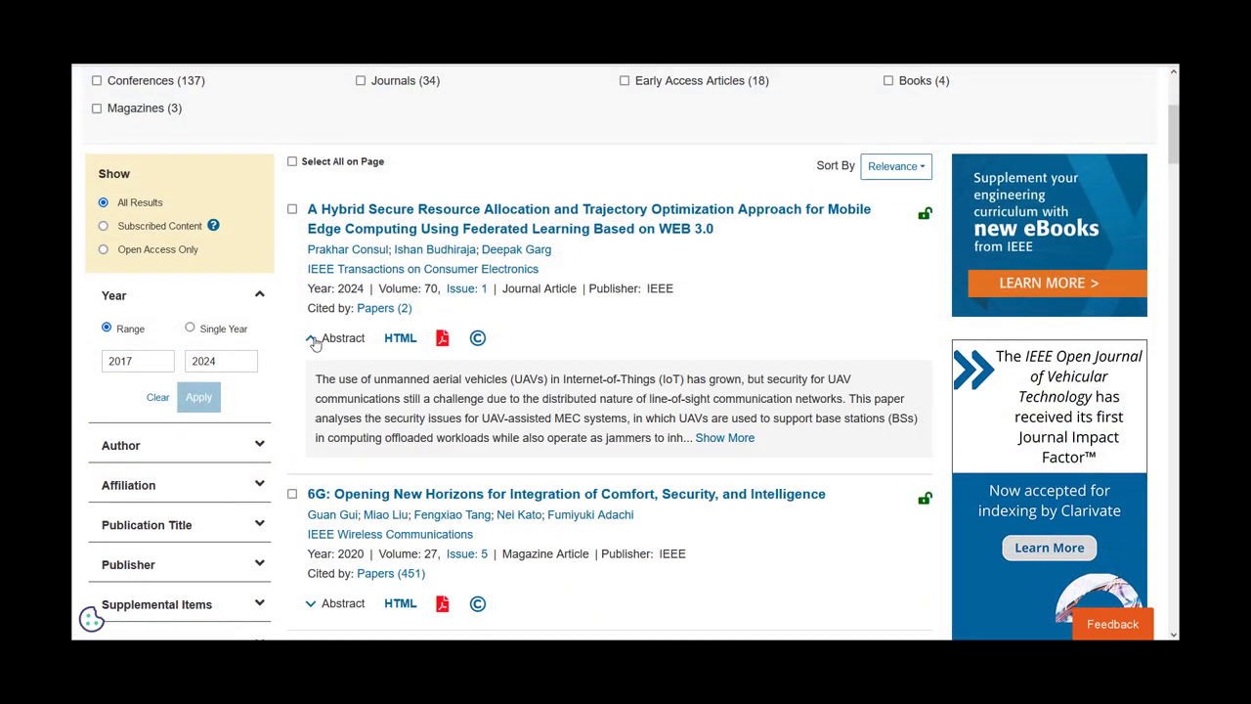
pyautogui.click(711, 442)
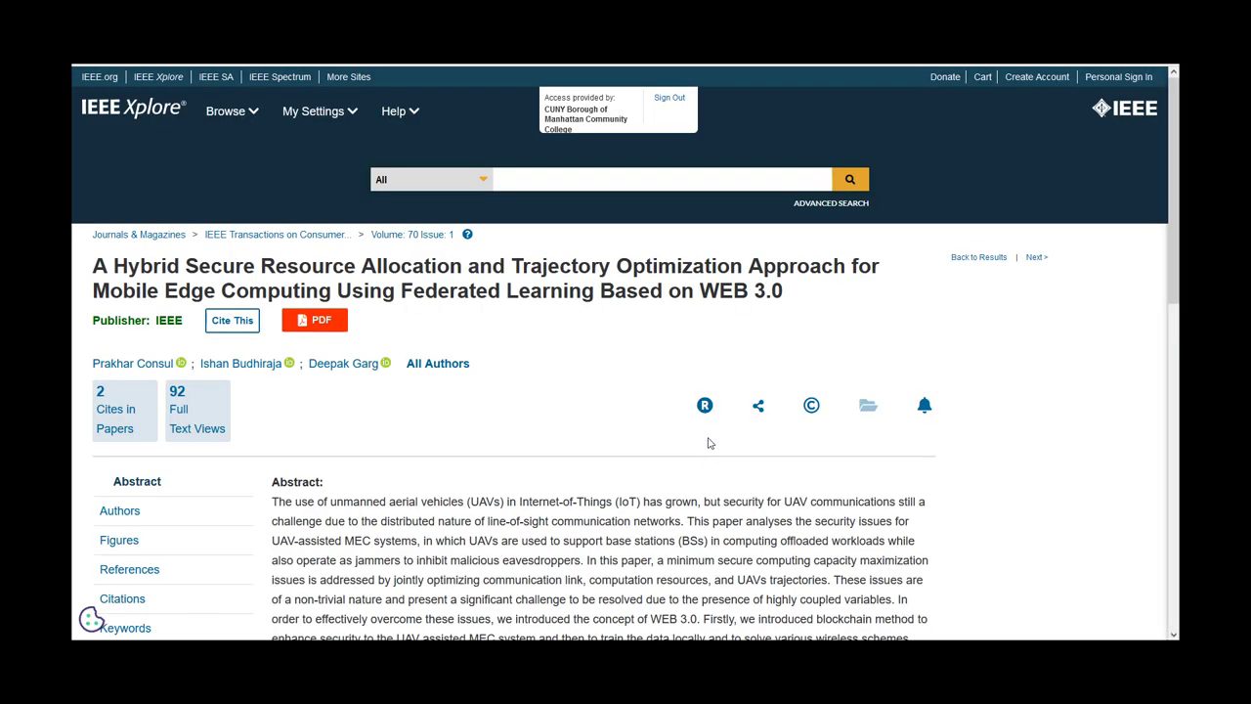
pyautogui.scroll(-2, 627, 498)
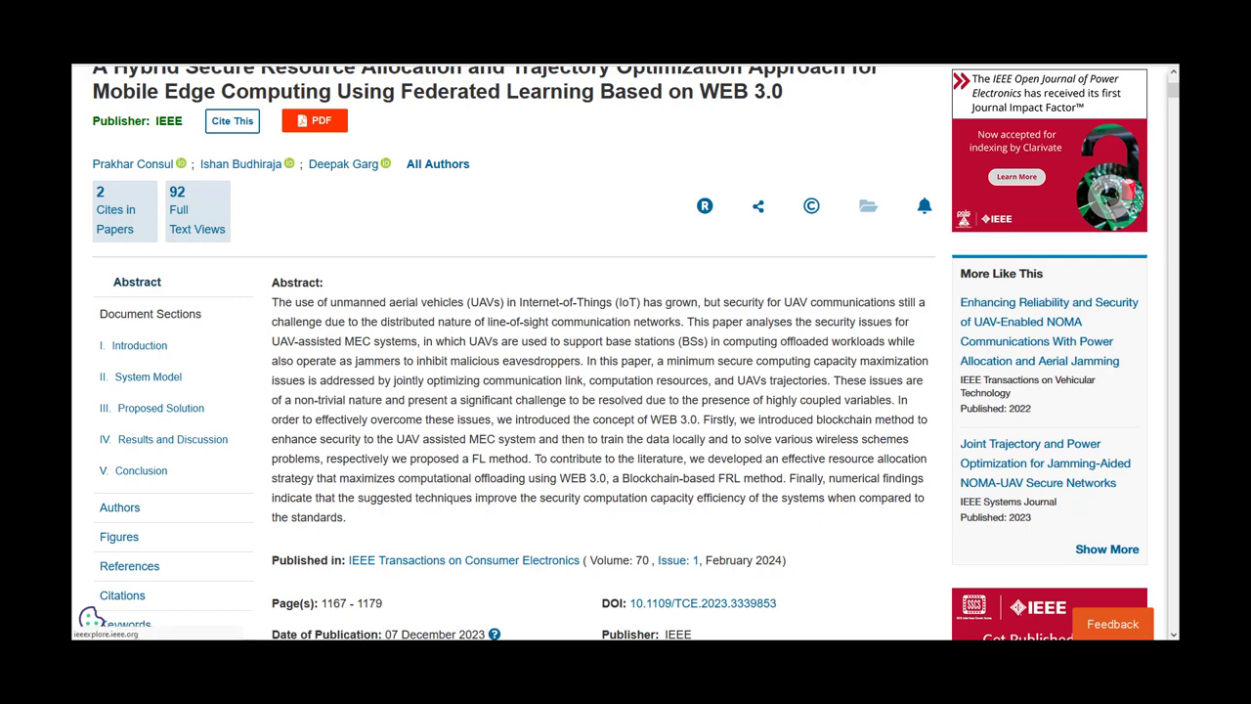
pyautogui.hotkey('alt', 'Left')
# Select the first five articles in the results list.
pyautogui.scroll(-3, 601, 500)
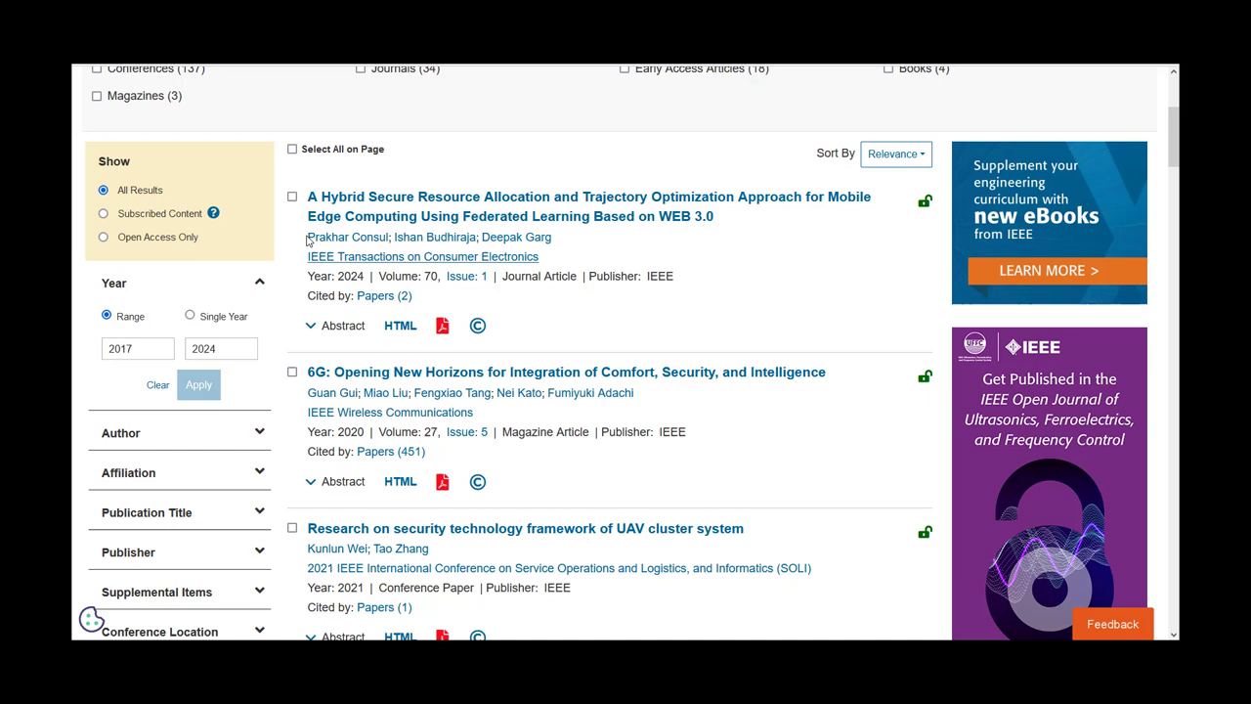
pyautogui.click(292, 197)
pyautogui.click(292, 373)
pyautogui.click(293, 528)
pyautogui.scroll(-2, 293, 546)
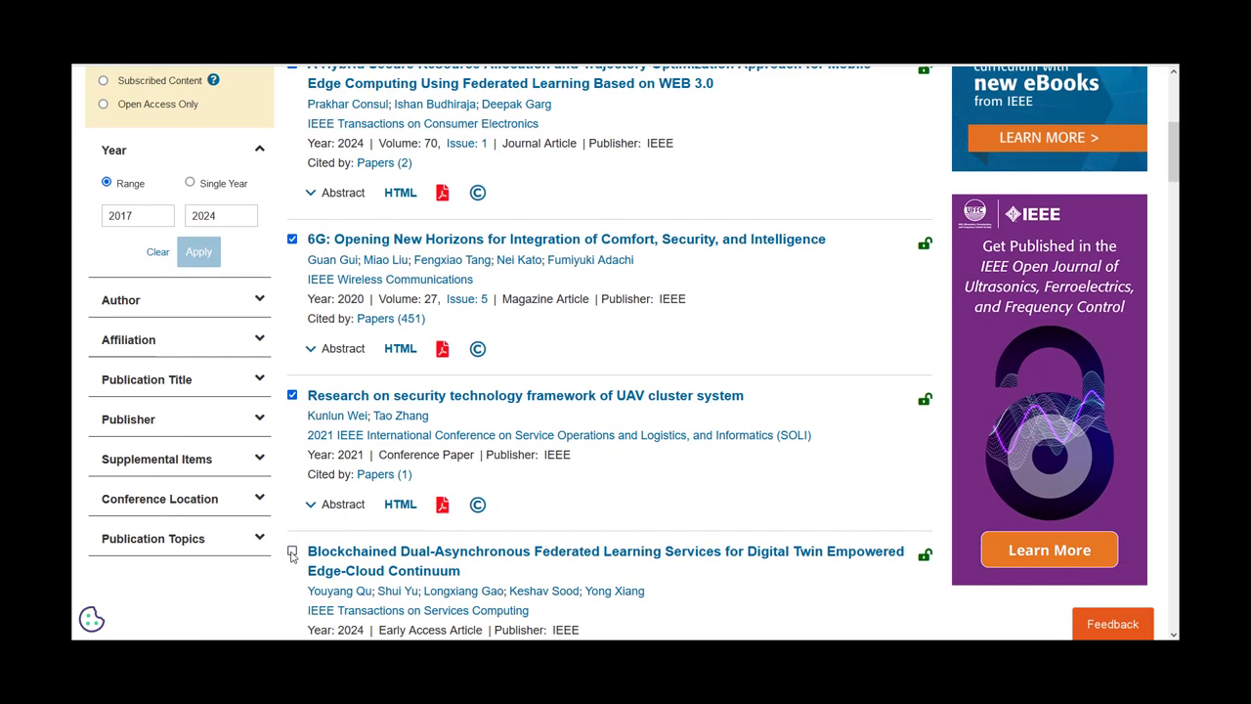
pyautogui.click(292, 550)
pyautogui.scroll(-3, 292, 527)
pyautogui.click(293, 509)
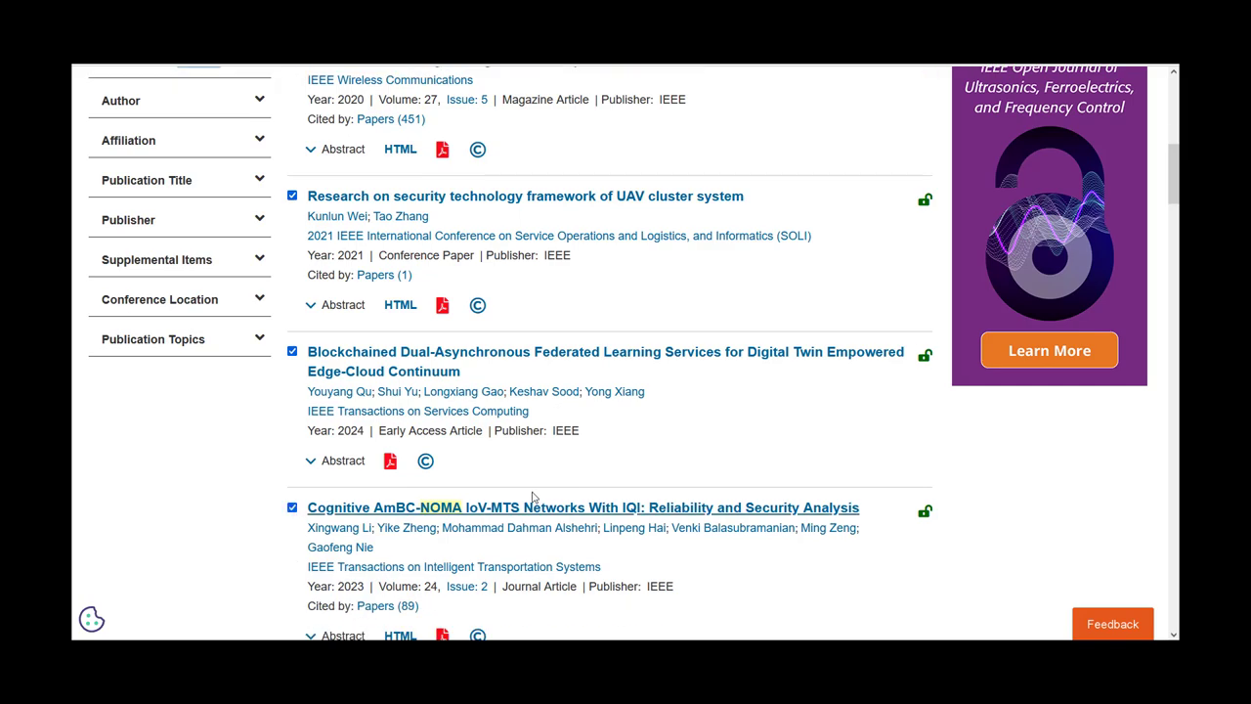
# Request a PDF download of the five selected articles and close the download dialog.
pyautogui.scroll(9, 567, 489)
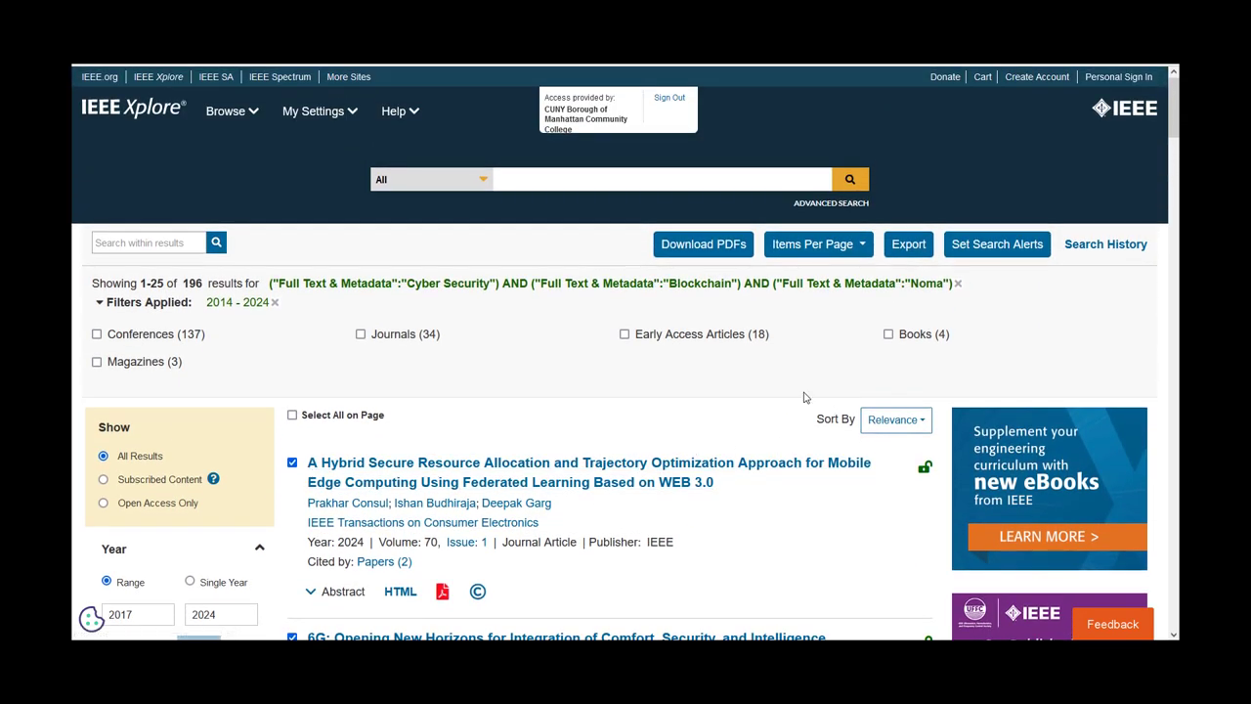
pyautogui.click(735, 251)
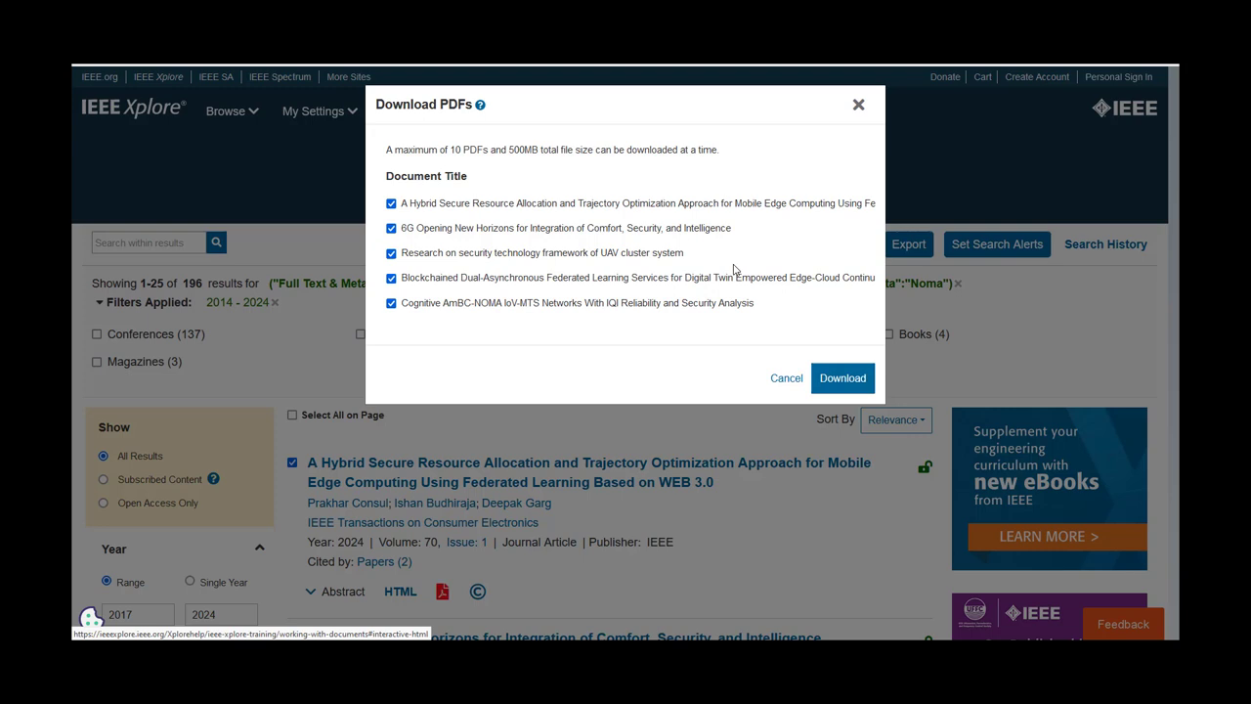
pyautogui.click(832, 386)
pyautogui.click(858, 105)
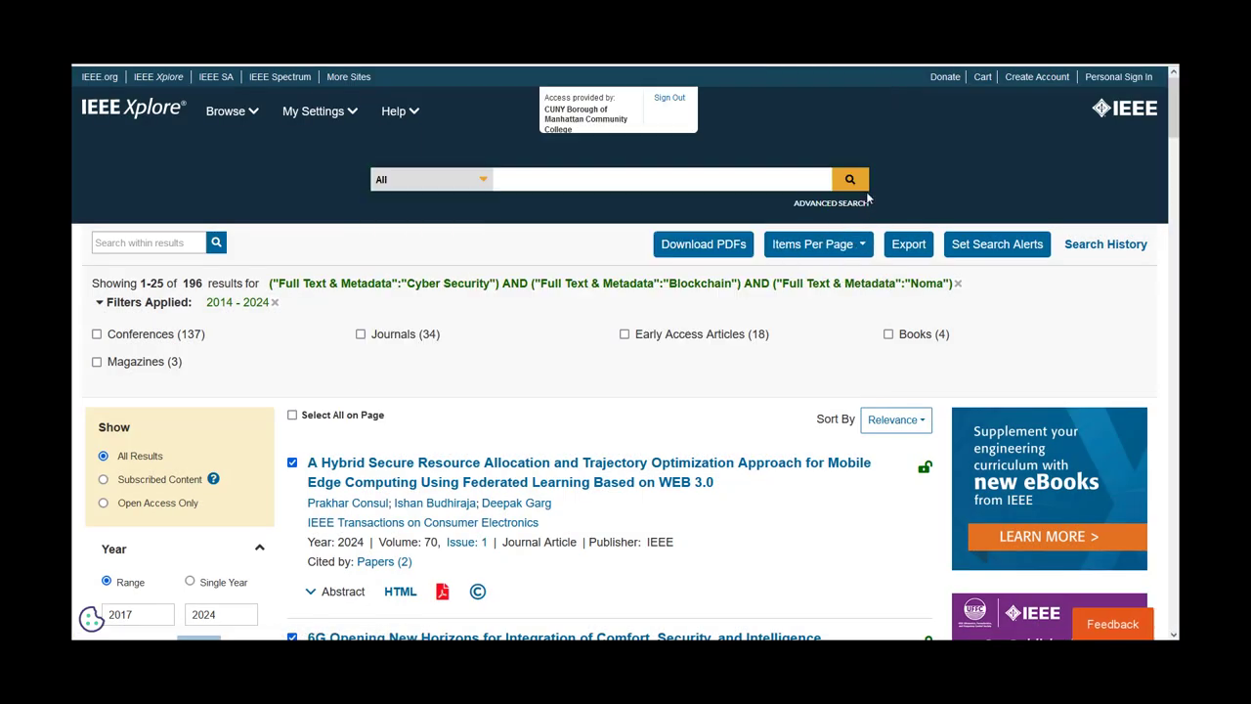
# Try out the citation export options for the selected articles with BibTeX format and Citation and Abstract, and cancel the export.
pyautogui.click(911, 252)
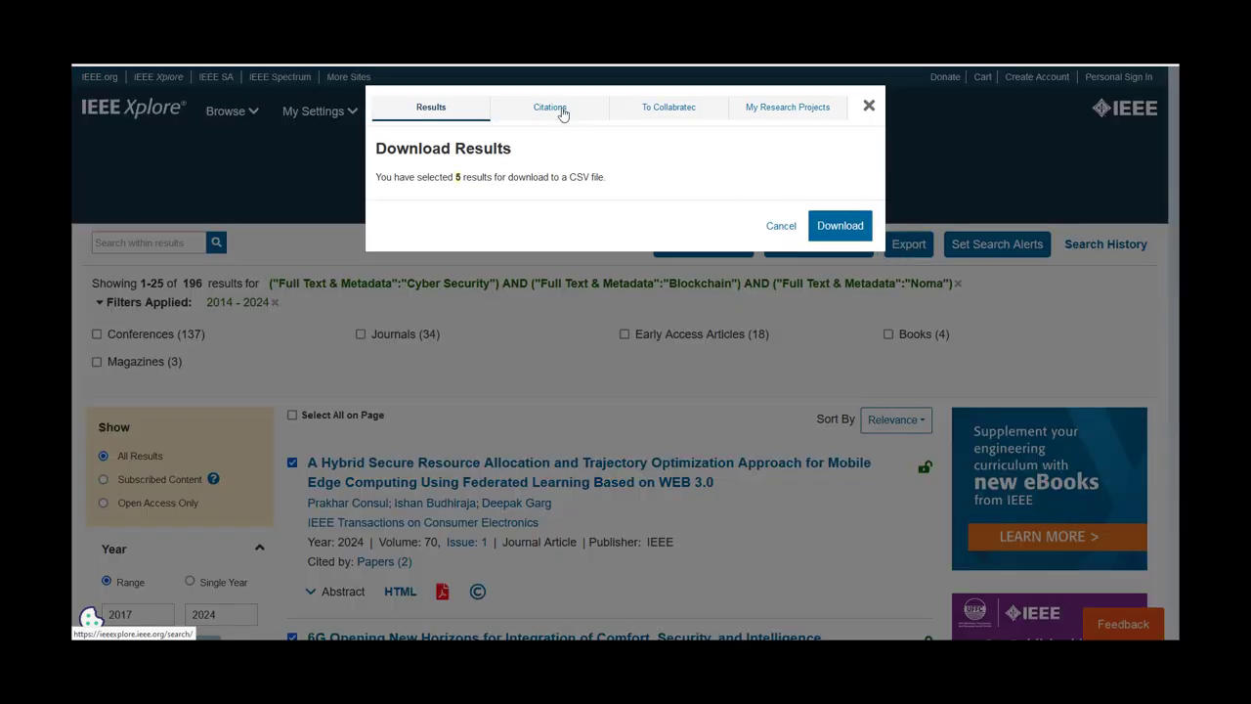
pyautogui.click(563, 114)
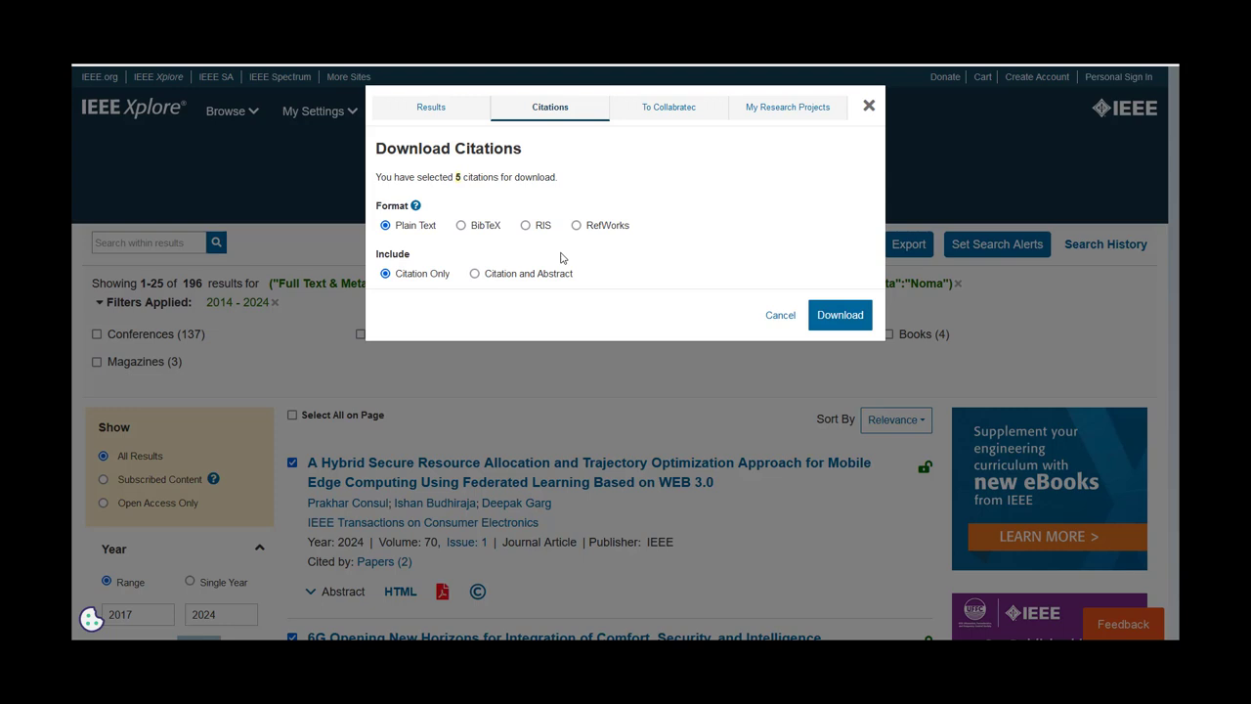
pyautogui.click(475, 274)
pyautogui.click(577, 226)
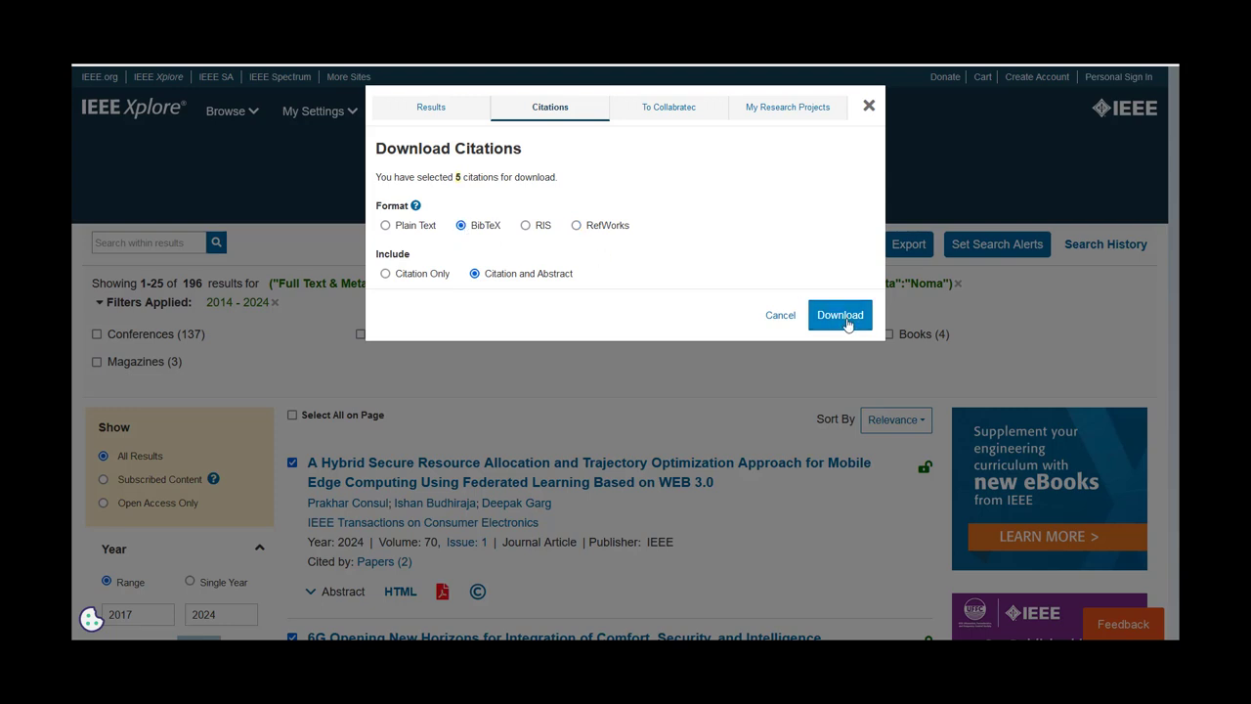
pyautogui.click(781, 315)
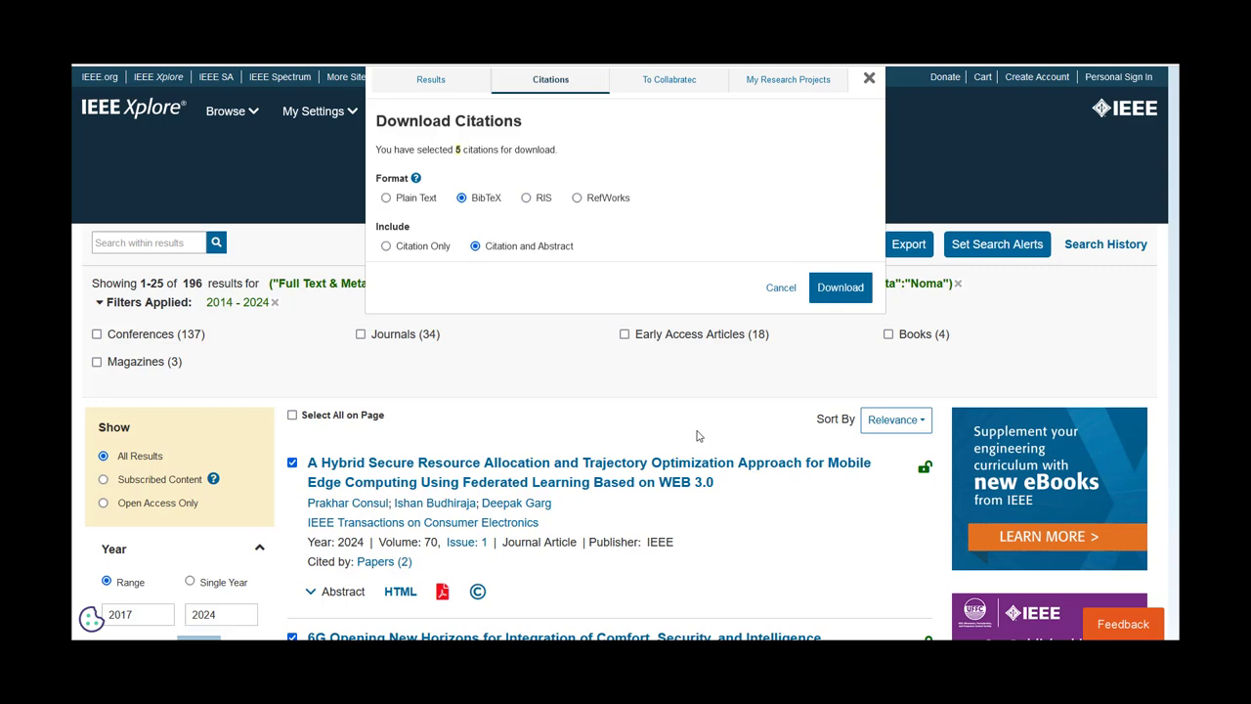
# Open the first result's PDF, view the option to save a copy, and cancel saving.
pyautogui.click(443, 593)
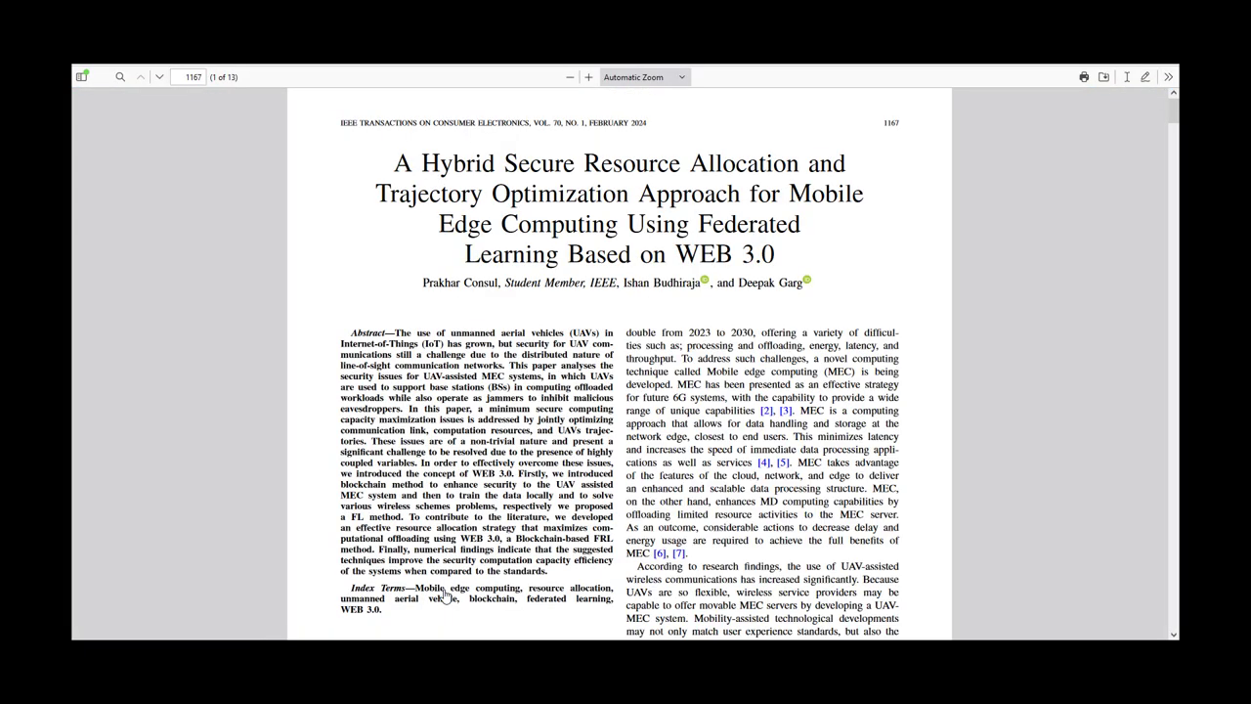
pyautogui.click(1105, 77)
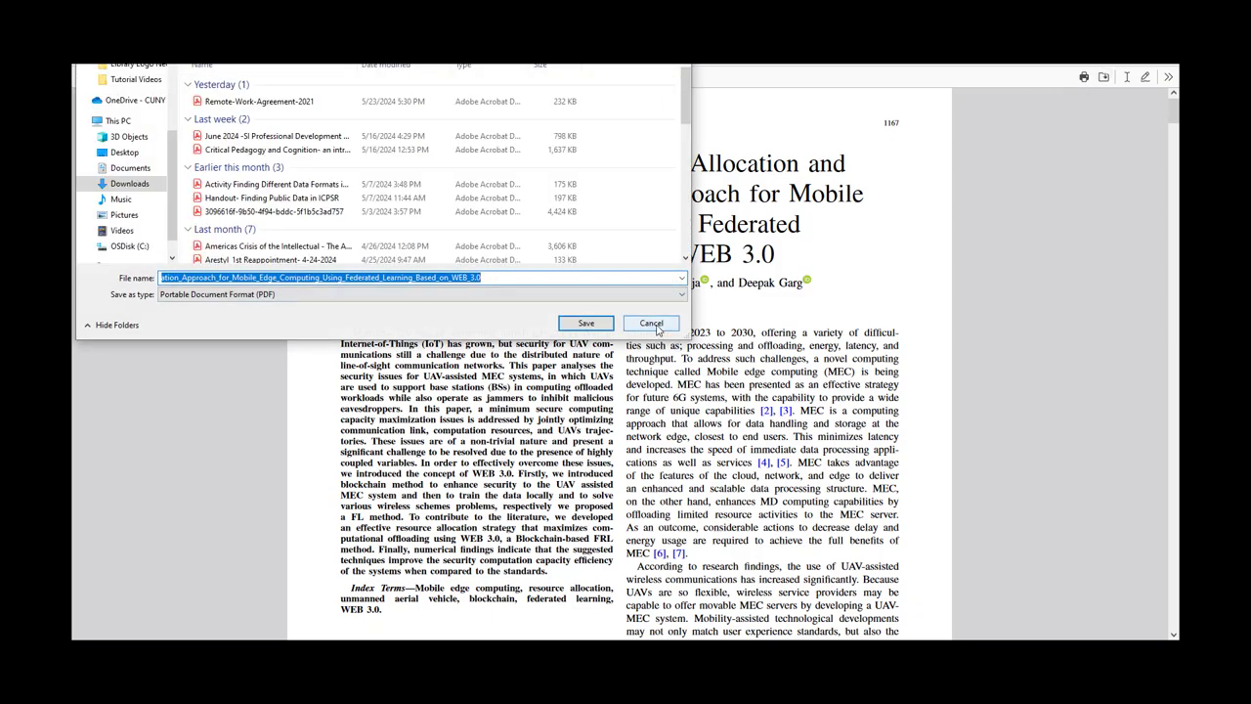
pyautogui.click(652, 323)
# Skim the opening pages of the article's PDF and close it.
pyautogui.scroll(-9, 723, 364)
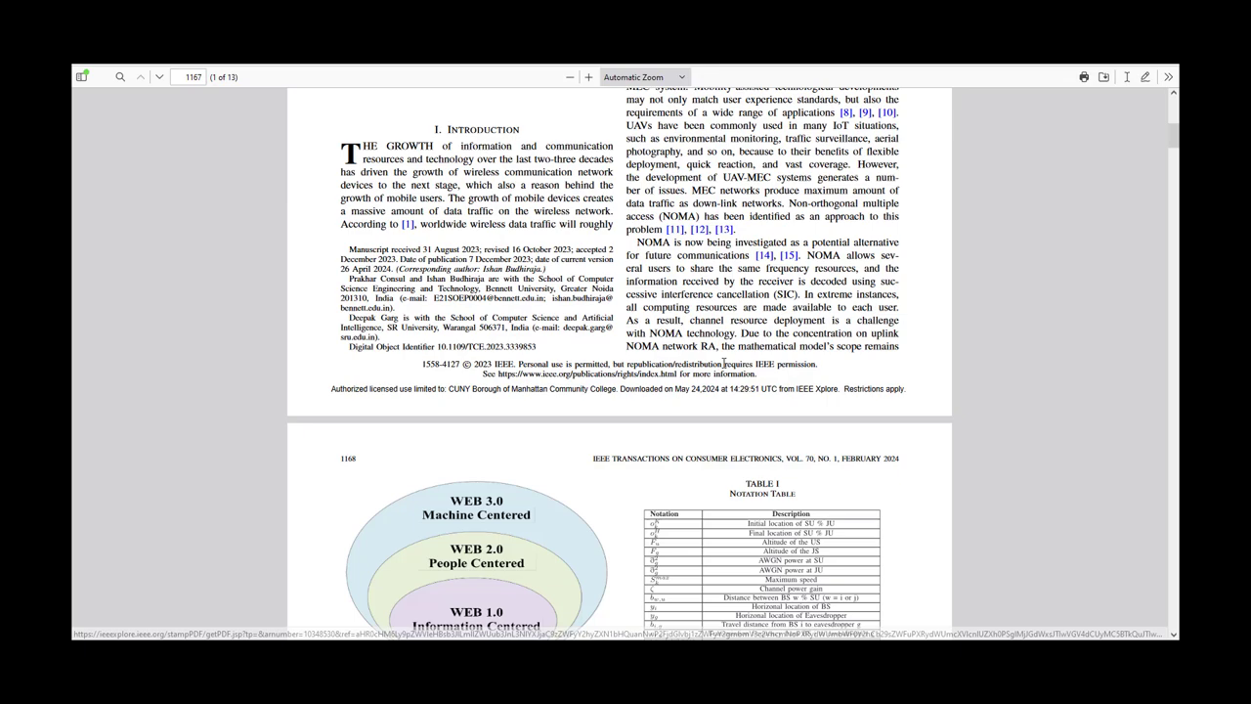
pyautogui.scroll(5, 723, 362)
pyautogui.scroll(3, 723, 364)
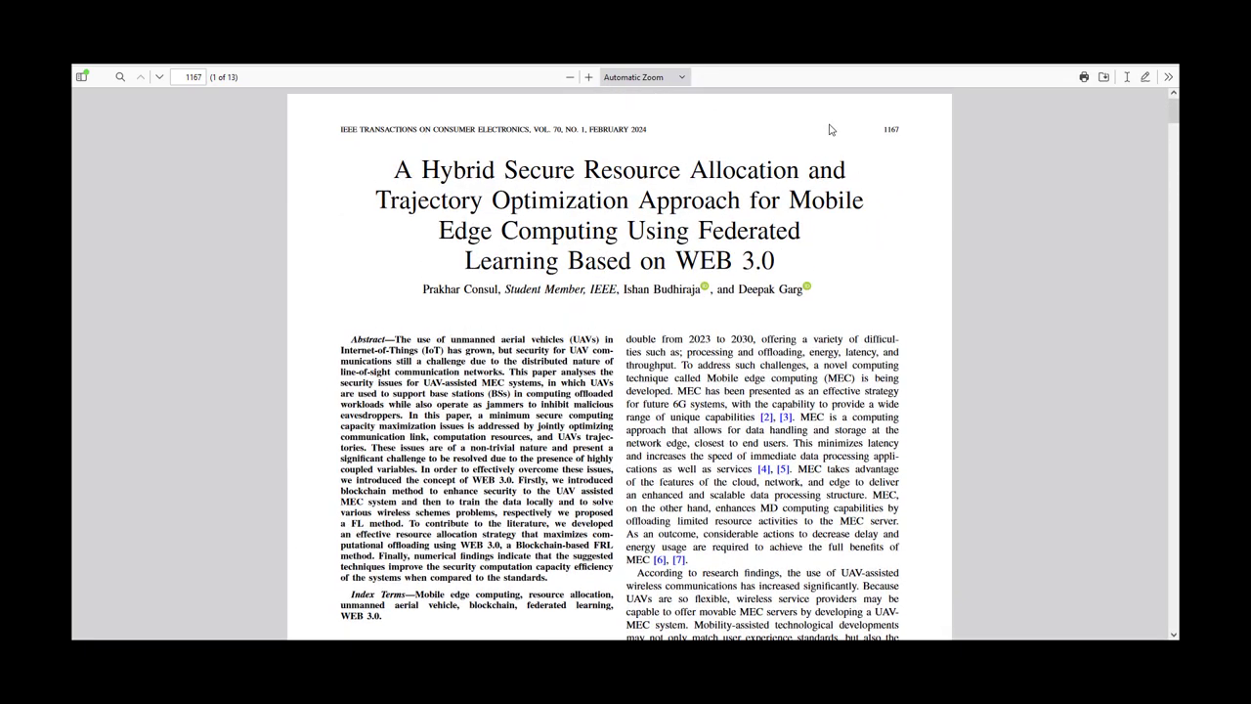
pyautogui.hotkey('ctrl', 'w')
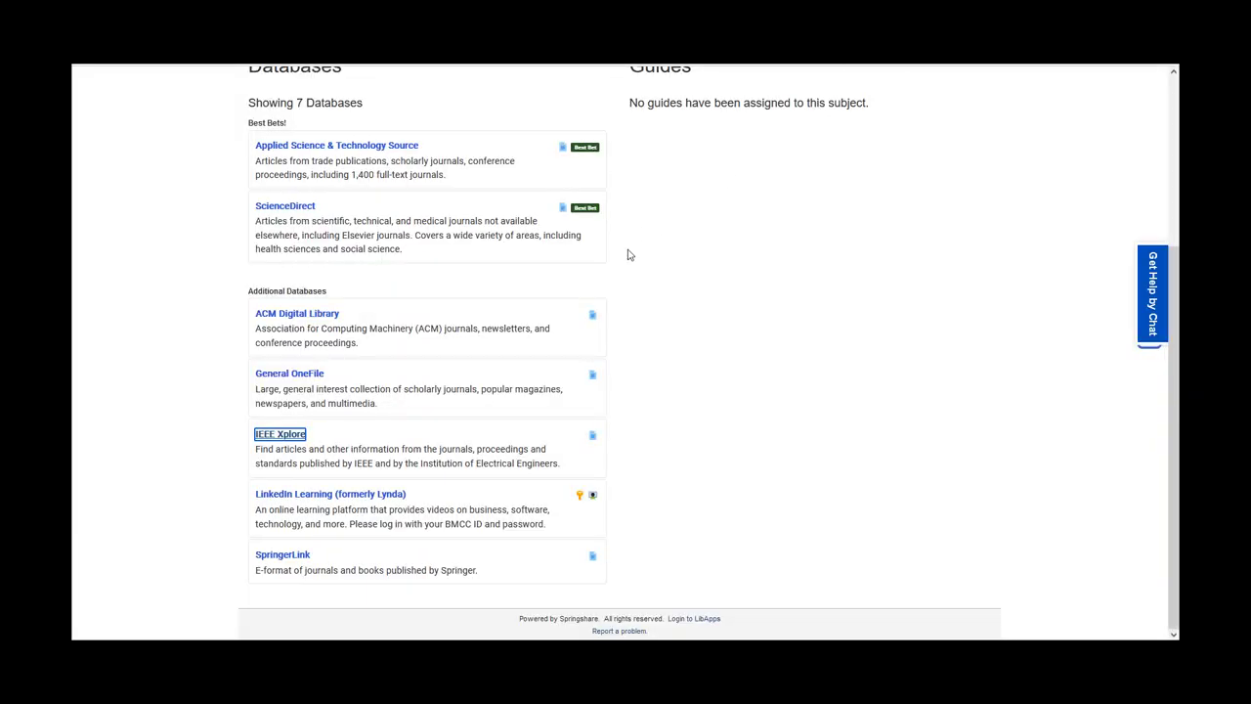